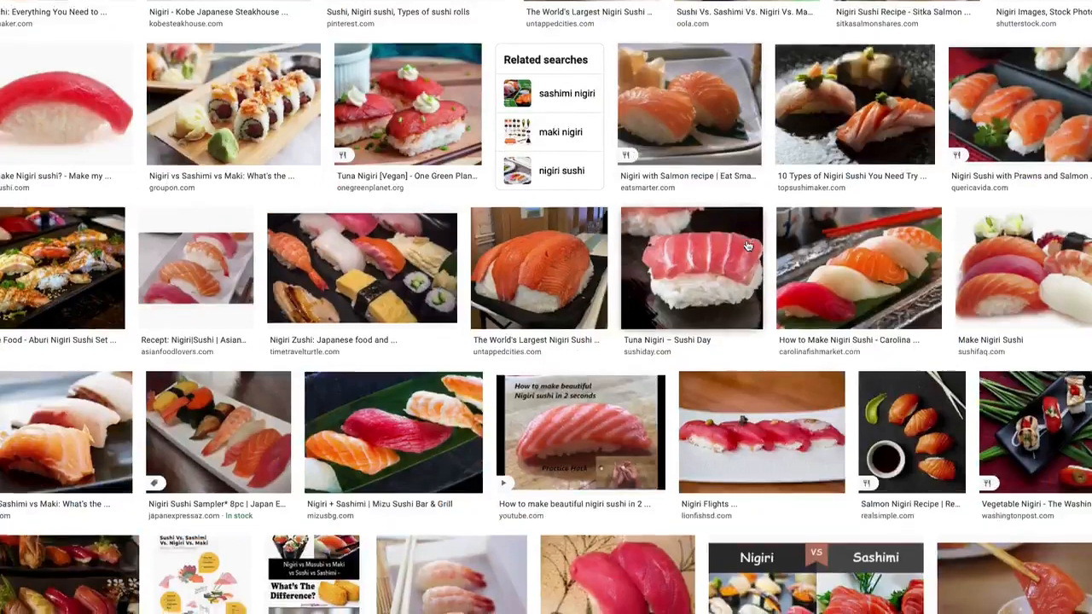
- Browse the nigiri sushi image search results for reference shapes
scroll(746, 246, "down", 2)
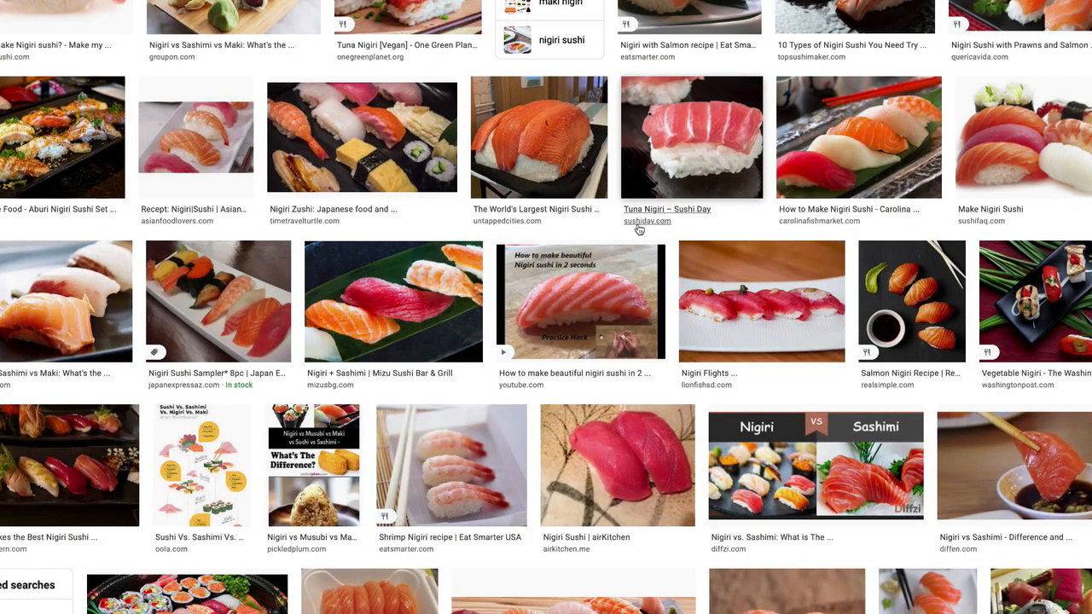
scroll(638, 229, "down", 1)
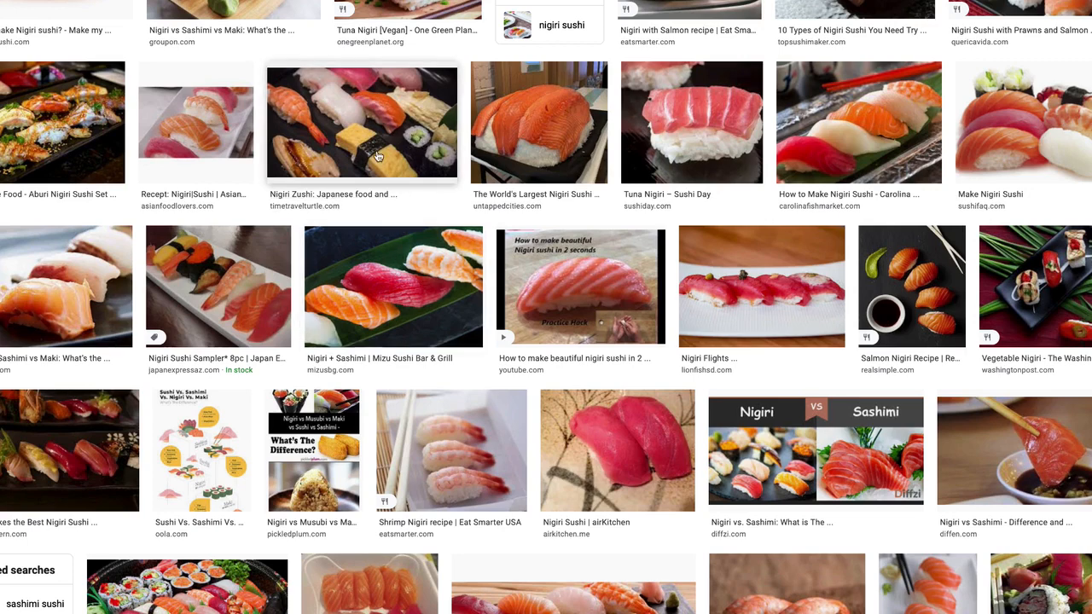
scroll(406, 168, "down", 5)
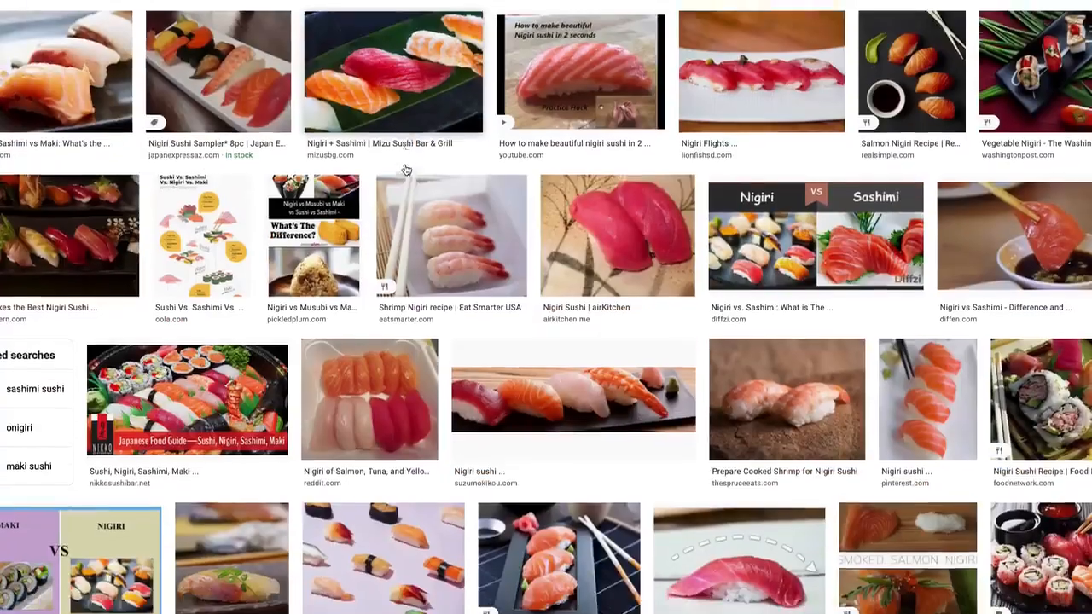
scroll(406, 168, "down", 2)
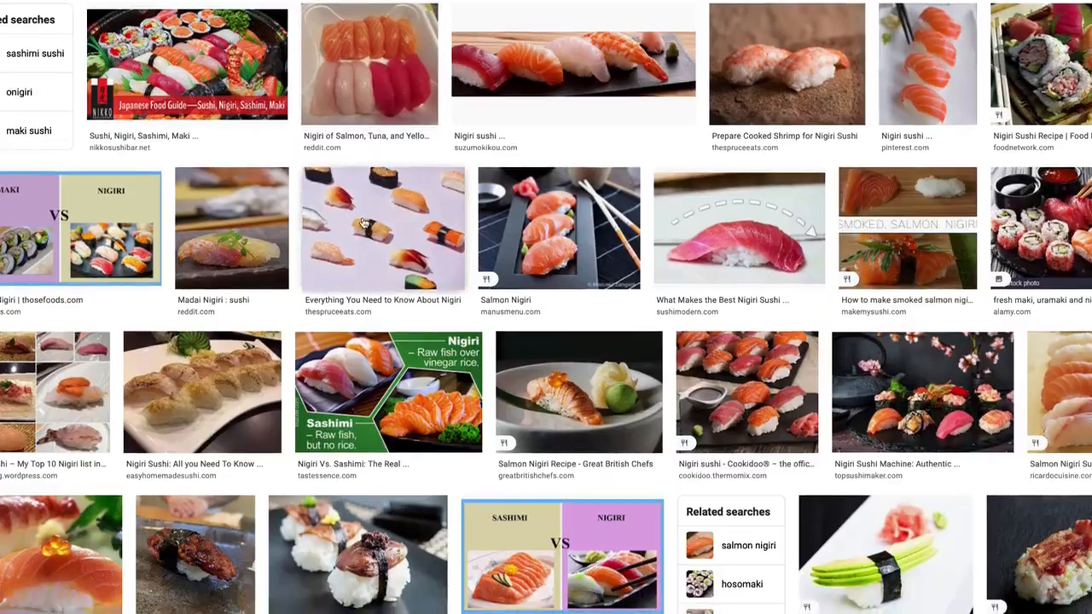
left_click(365, 223)
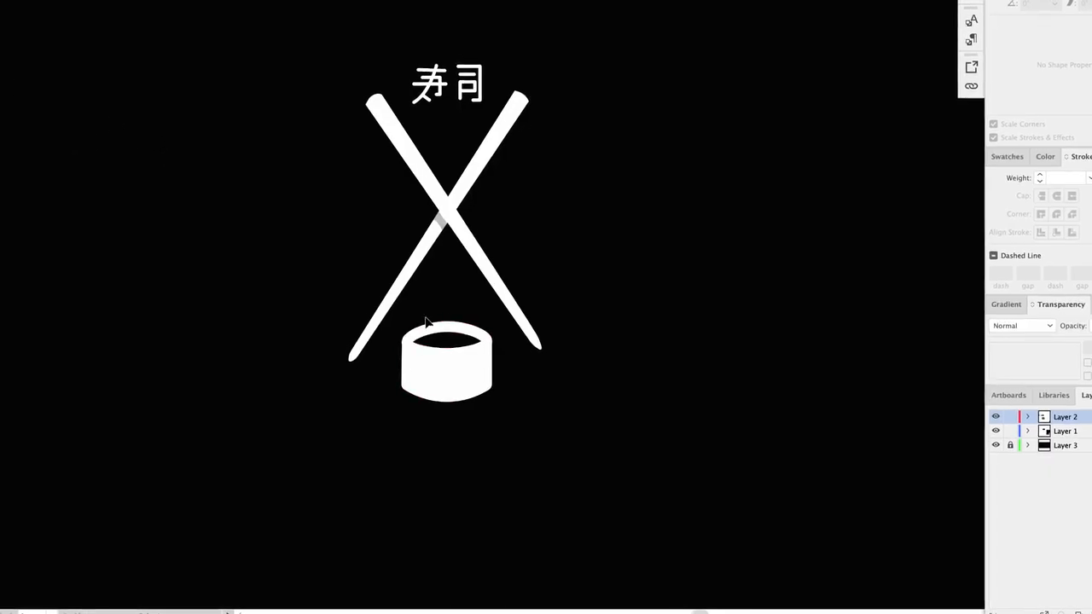
- Draw a white rounded rectangle left of the crossed chopsticks as the sushi rice base
left_click(14, 46)
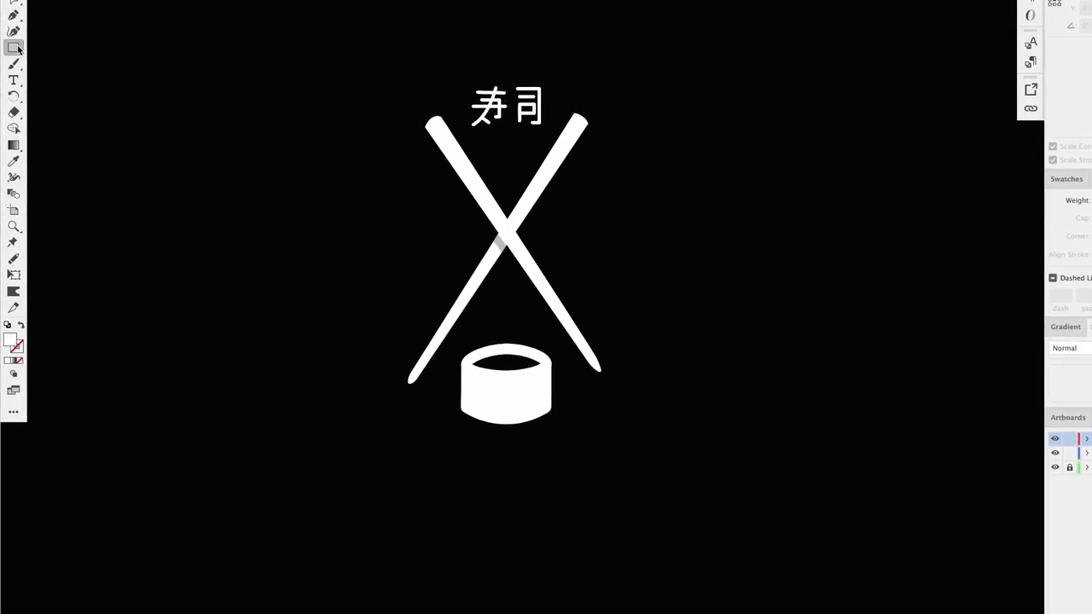
left_click(18, 51)
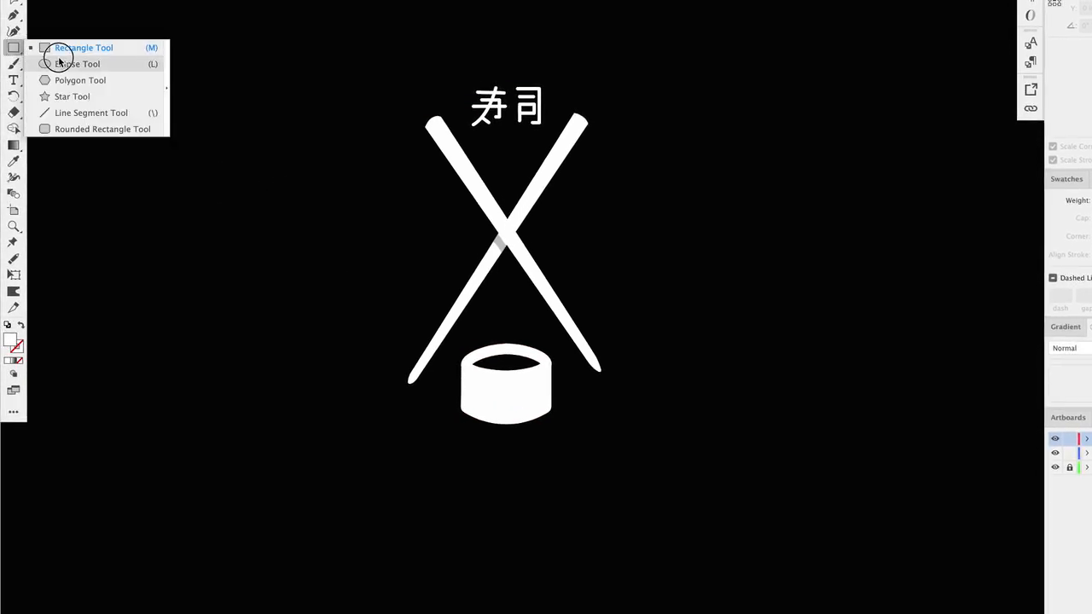
left_click(94, 129)
left_click_drag(345, 213, 425, 247)
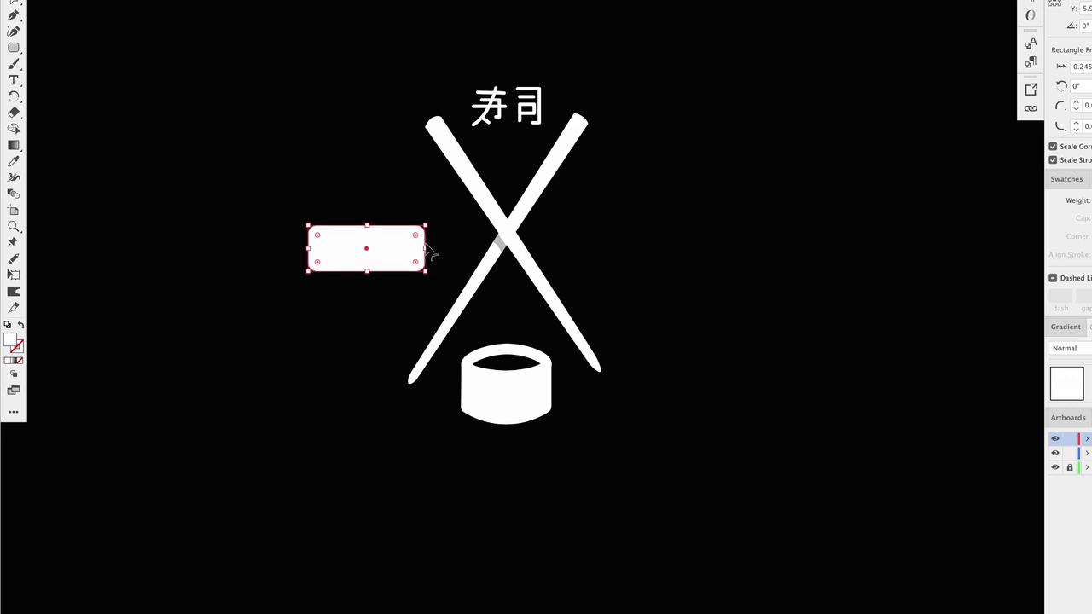
- Add an anchor to the rice shape's top edge and bend that edge into a curve
left_click(17, 30)
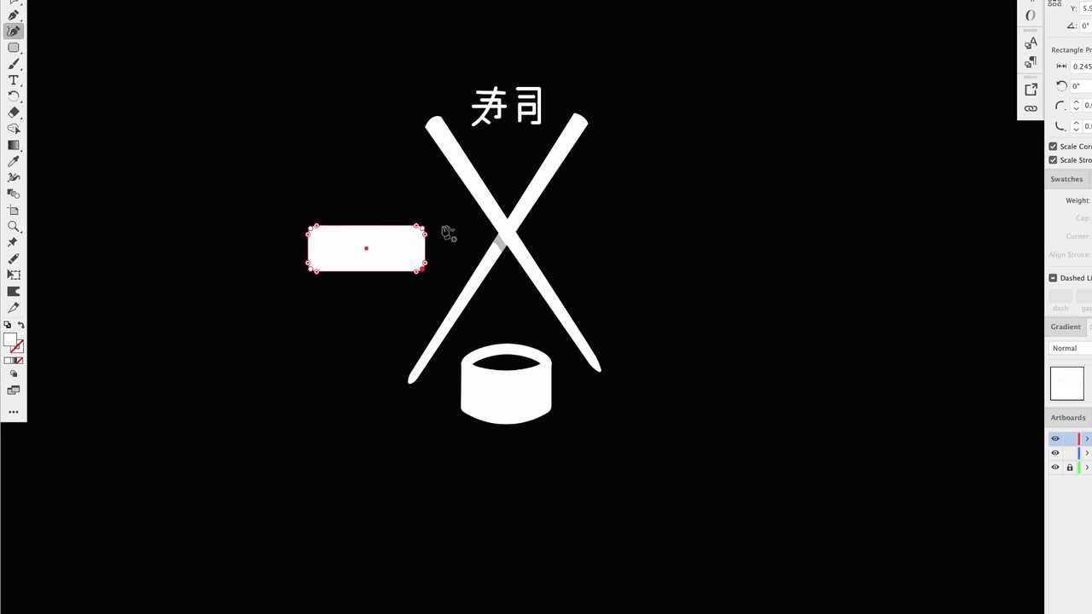
left_click(367, 230)
left_click_drag(367, 272, 366, 279)
key("v")
- Draw a thin rectangle along the top of the rice shape for the fish slice
left_click(108, 77)
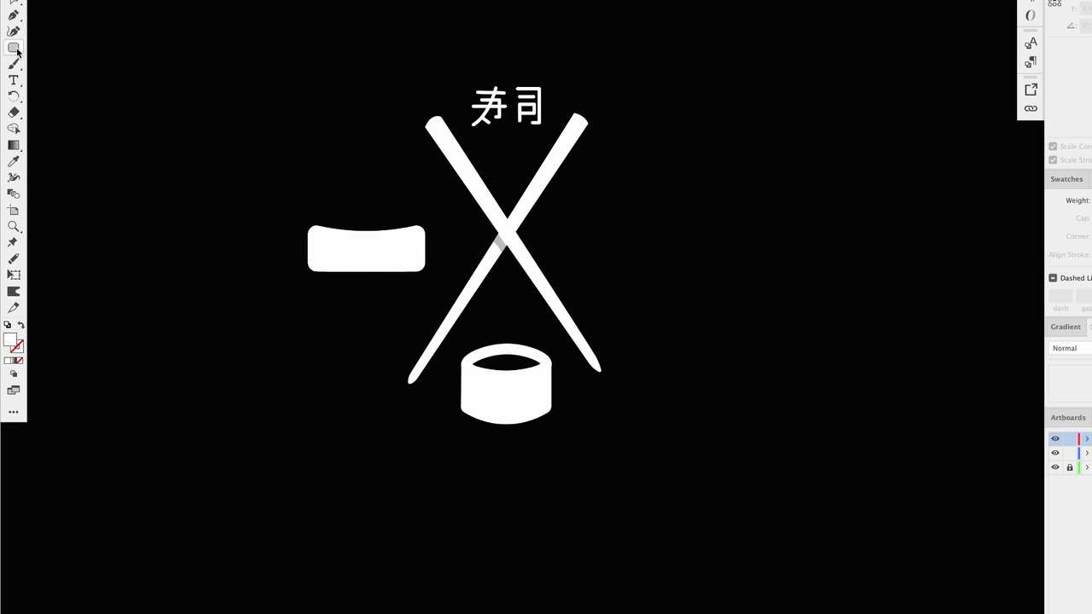
left_click_drag(16, 49, 71, 48)
left_click_drag(316, 212, 420, 233)
left_click(14, 3)
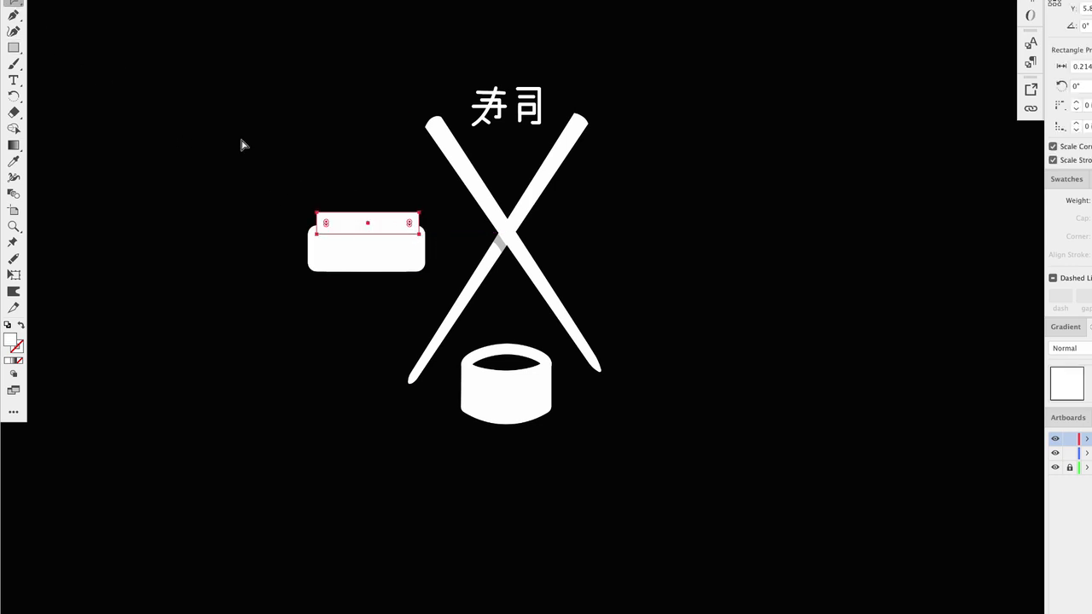
- Round the corners of the thin fish rectangle
left_click_drag(326, 224, 318, 218)
left_click(220, 75)
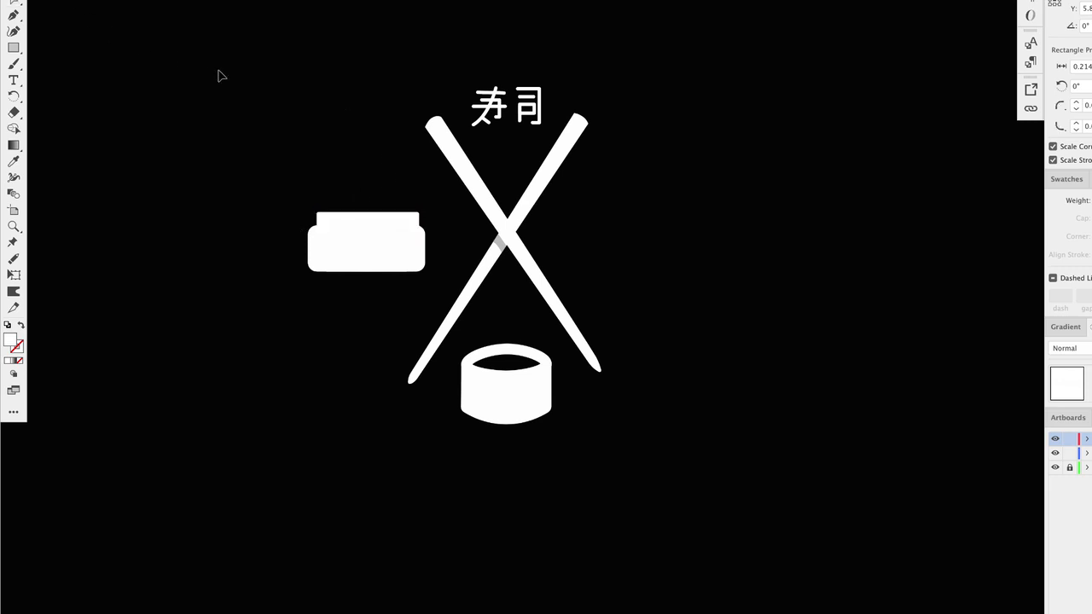
left_click(373, 223)
key("Left")
key("Up")
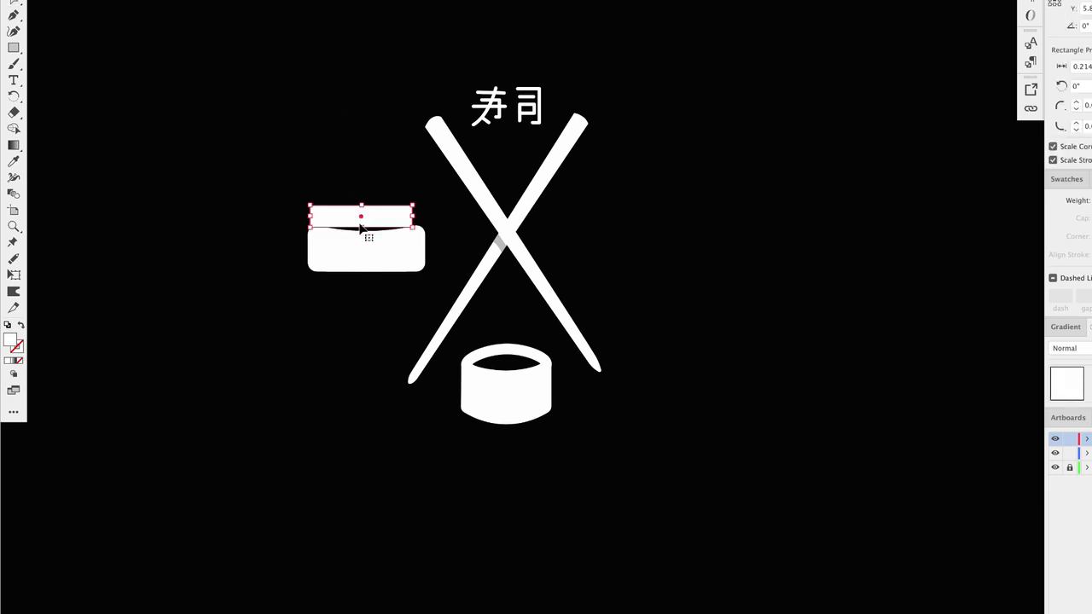
key("super+z")
key("super+z")
left_click(290, 154)
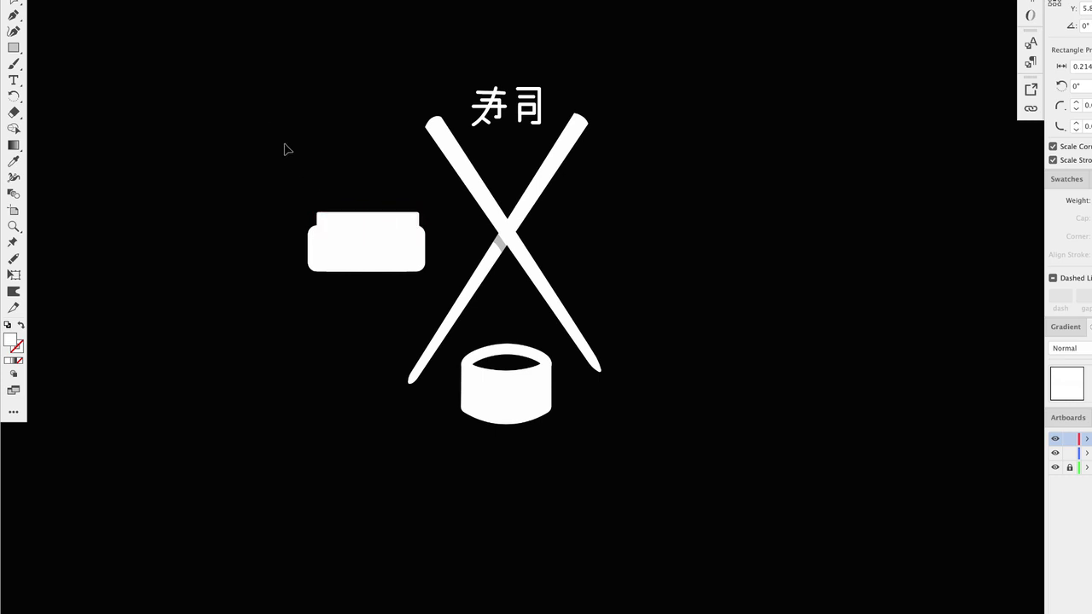
- Draw a vertical rectangle across the middle of the sushi and fill it black as the seaweed band
left_click(13, 48)
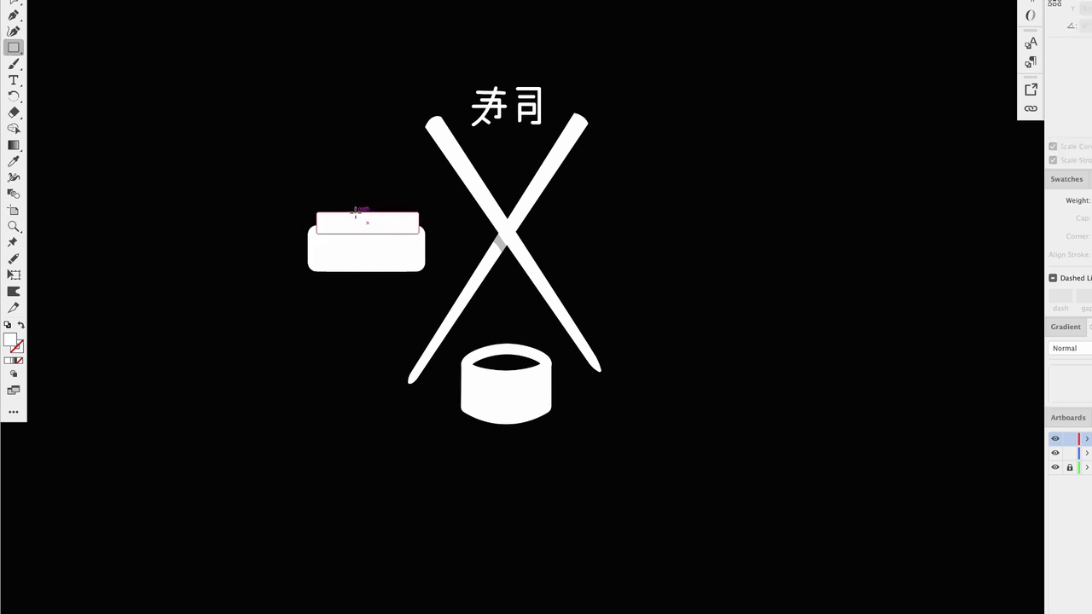
left_click_drag(355, 212, 384, 271)
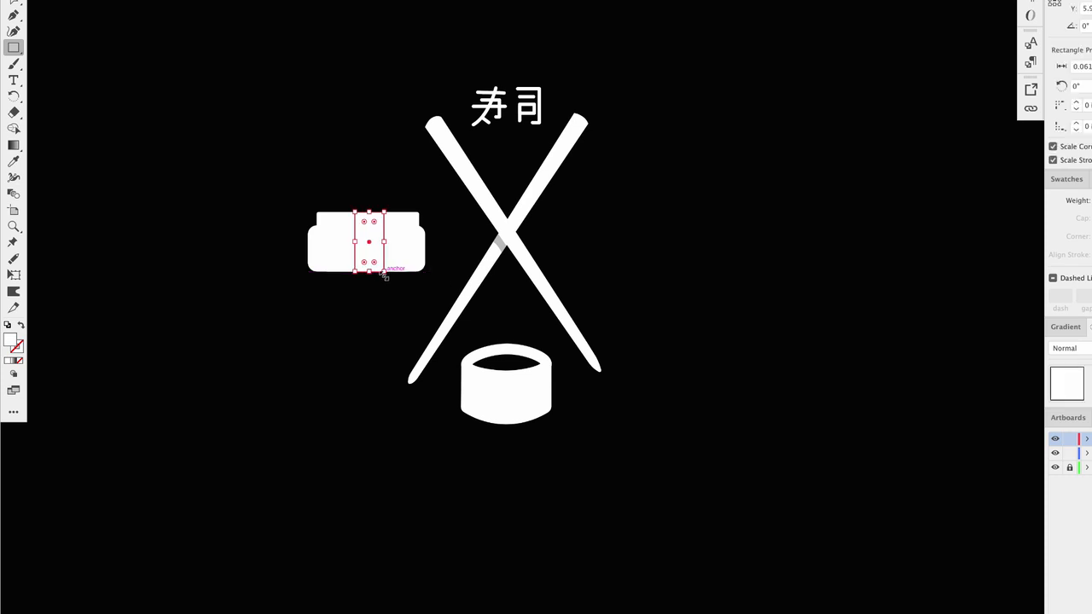
left_click(13, 160)
left_click(183, 159)
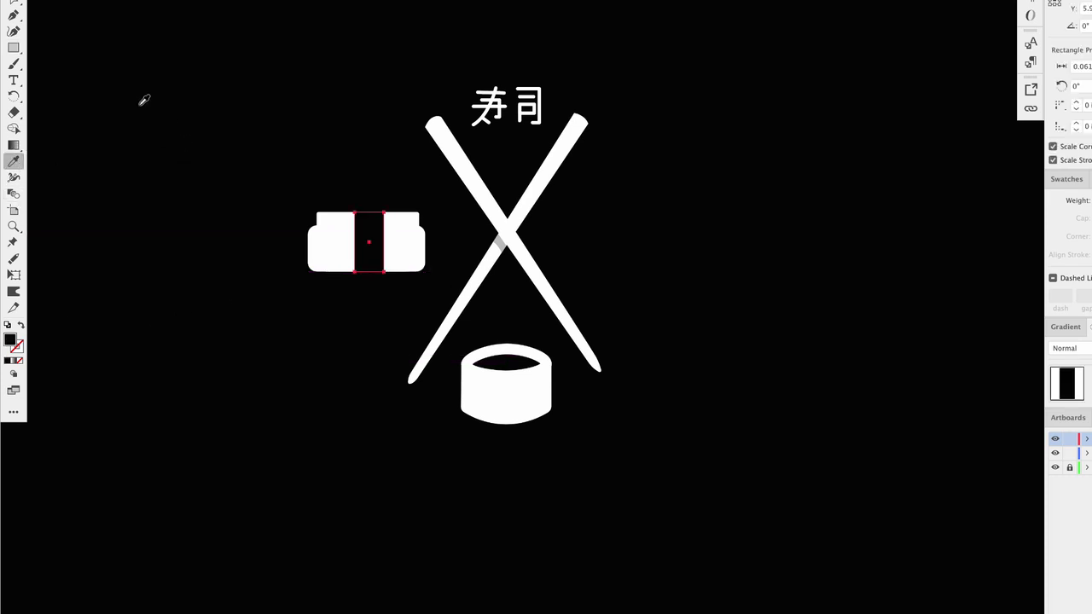
- Move the black horizontal line up across the sushi top to separate fish from rice
key("v")
left_click(118, 21)
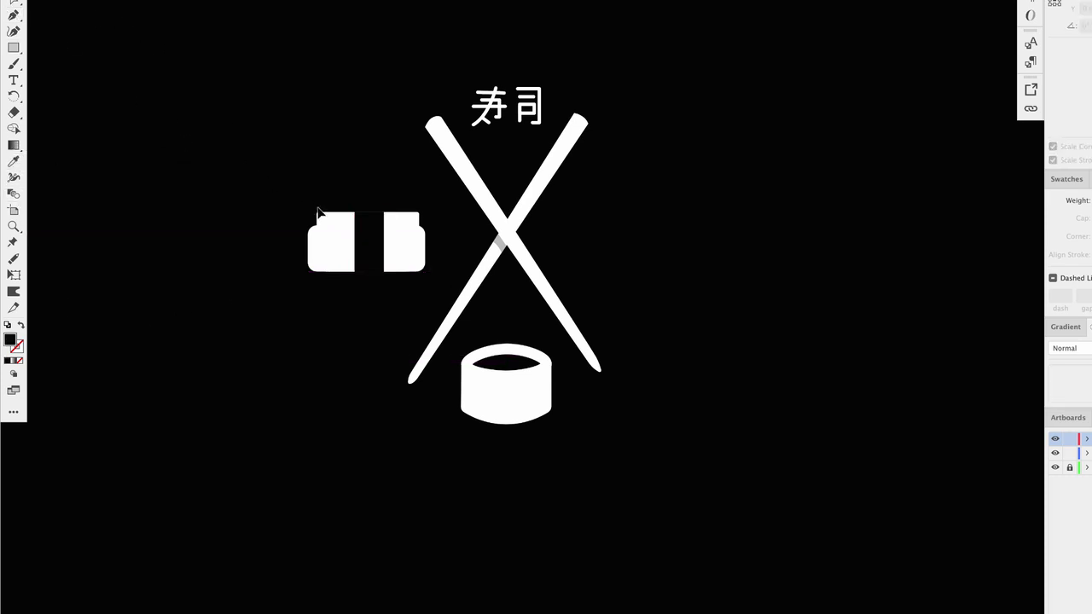
left_click_drag(378, 238, 378, 222)
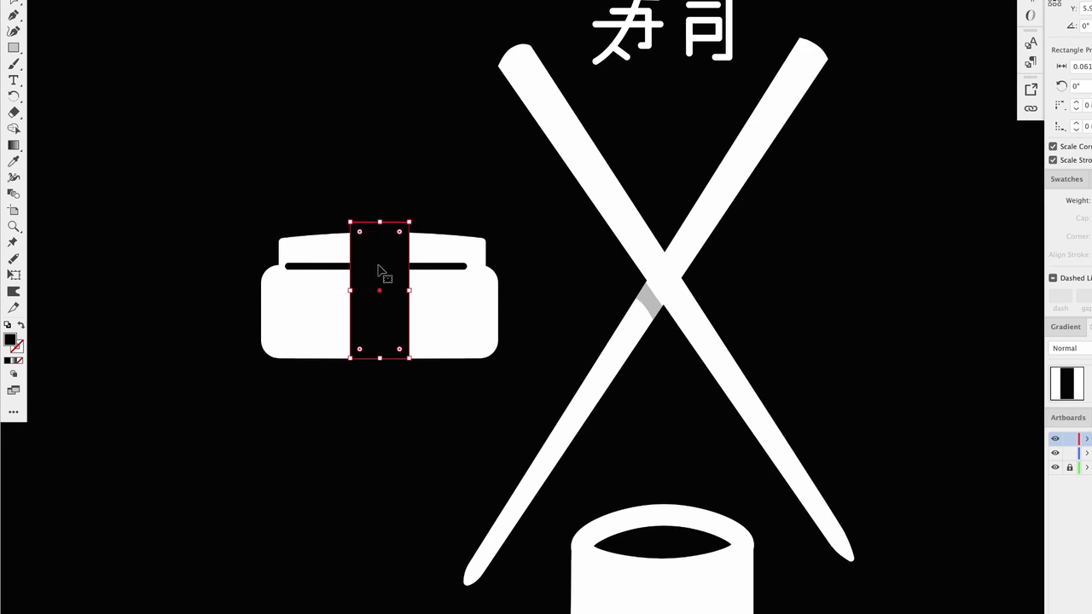
left_click(376, 271)
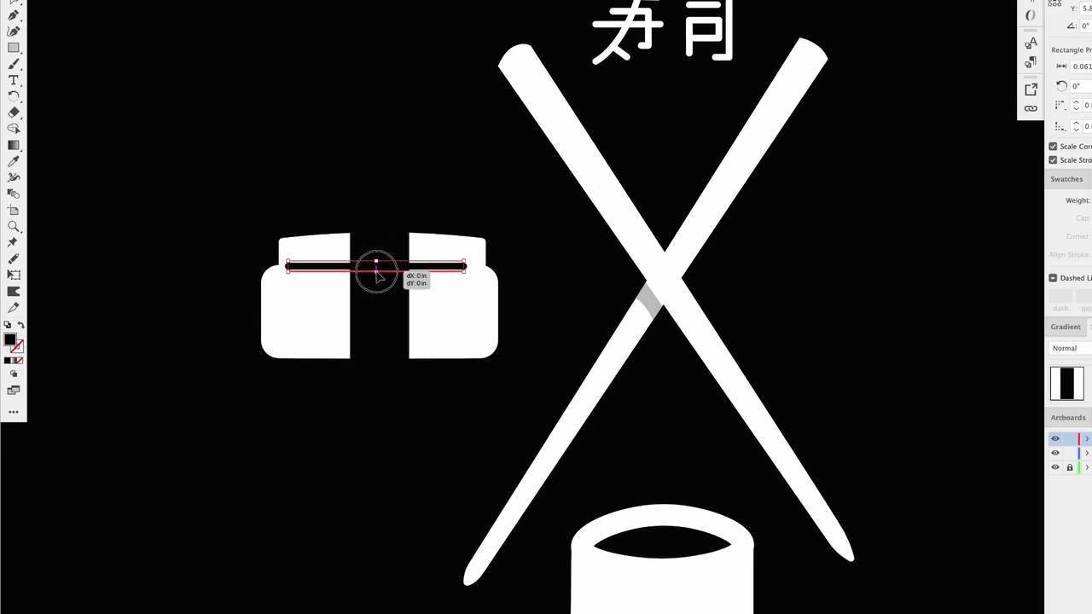
left_click(440, 156)
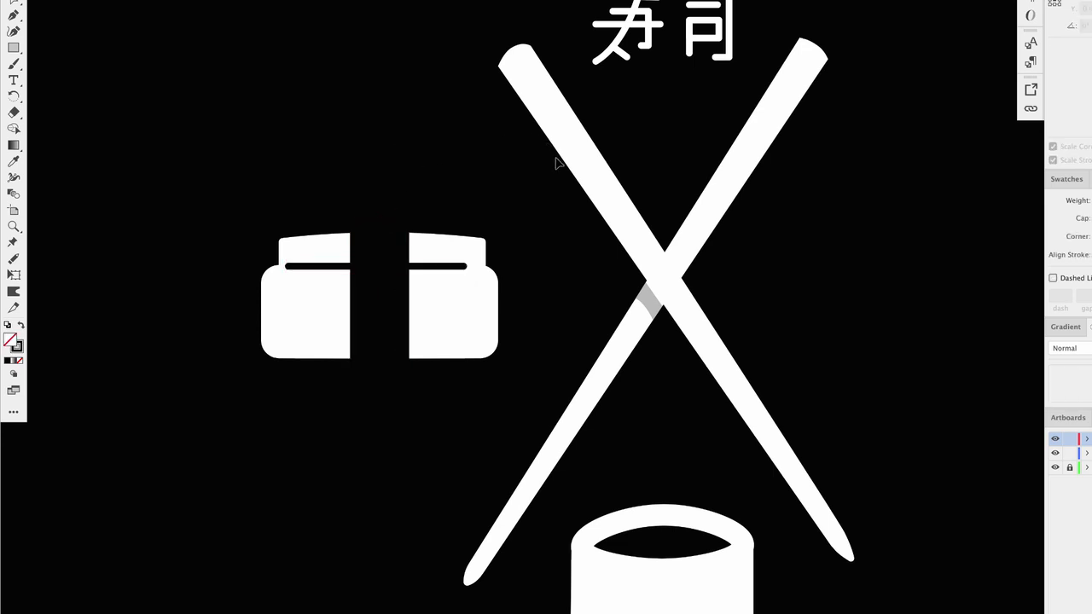
left_click_drag(451, 266, 458, 270)
- Draw diagonal black stripes with the Pen tool on both fish halves and delete a stray copy
left_click(96, 98)
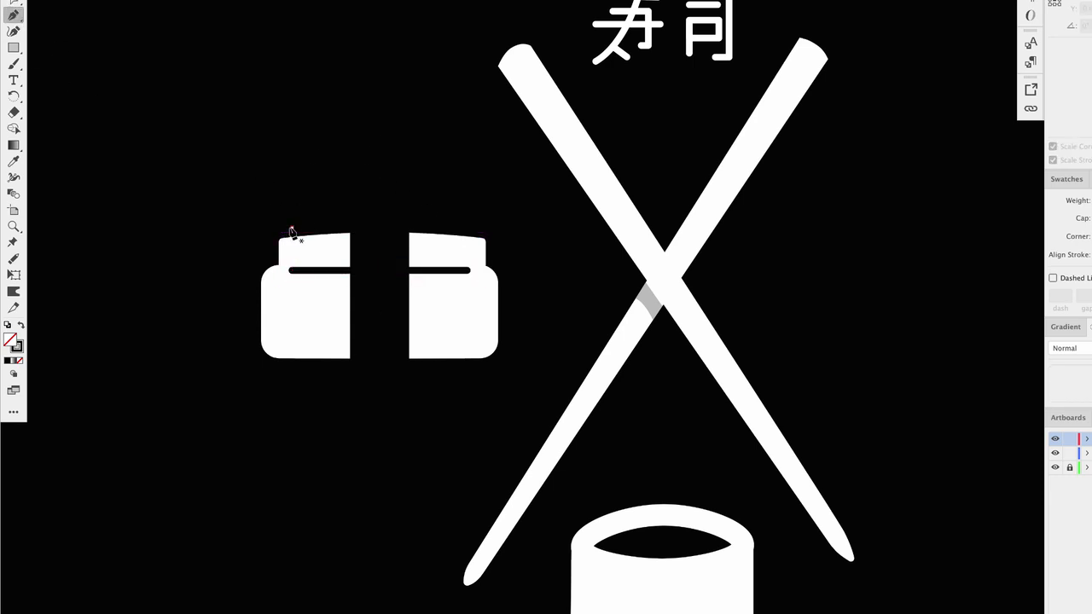
left_click(292, 229)
left_click(314, 271)
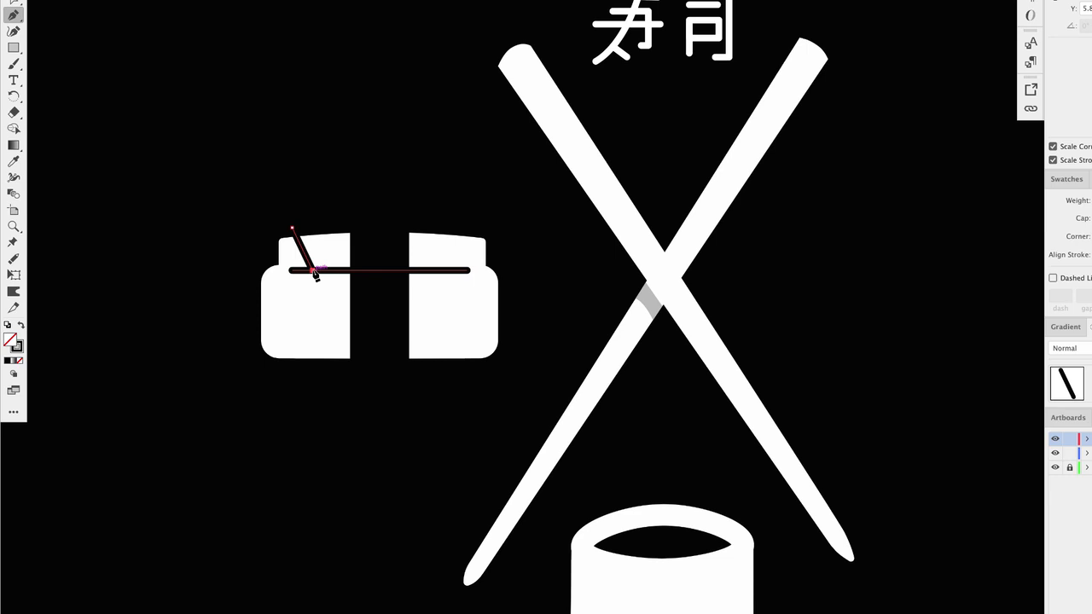
left_click(14, 1)
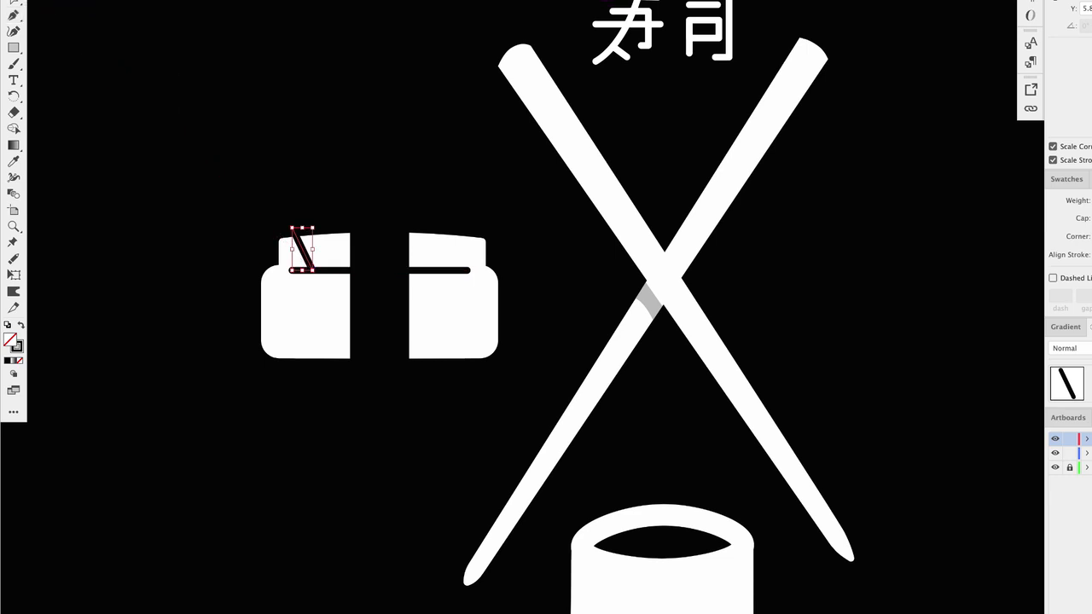
left_click_drag(306, 256, 476, 193)
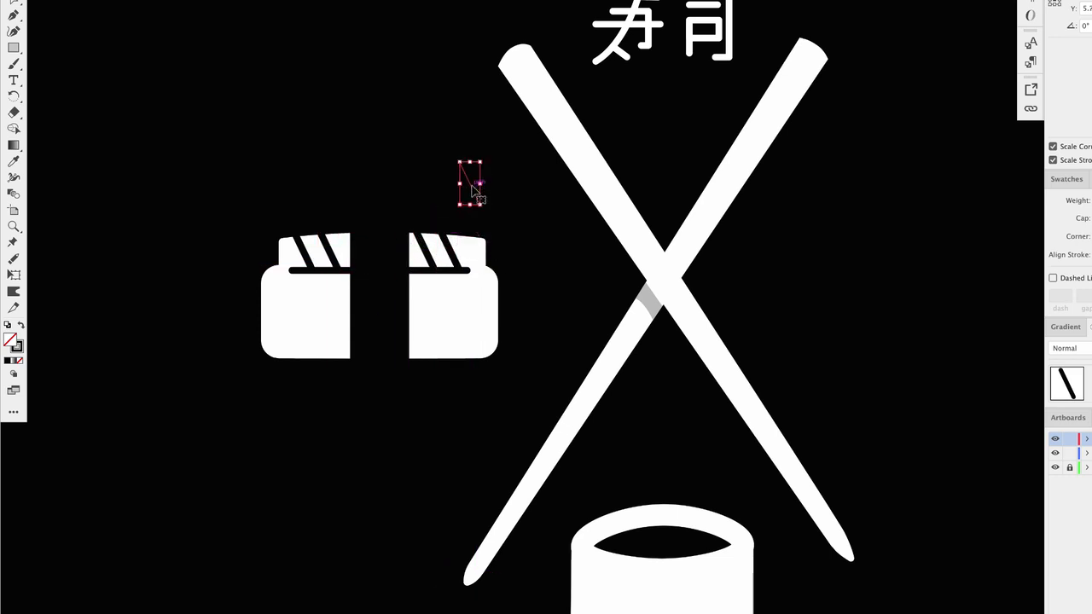
key("Delete")
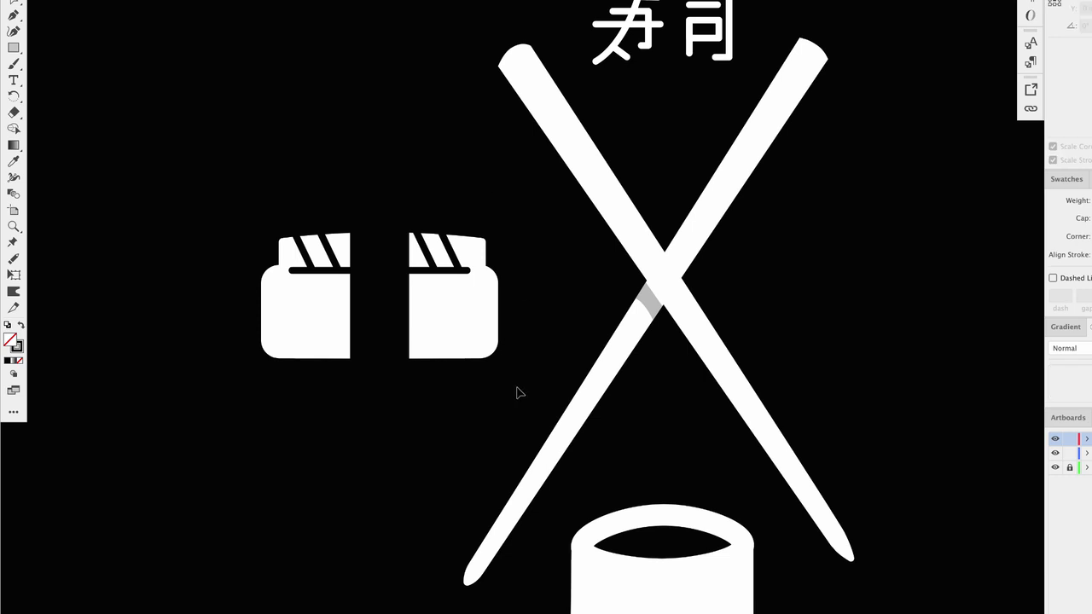
- Bow the black seaweed band's left and right edges outward into curves
left_click(389, 311)
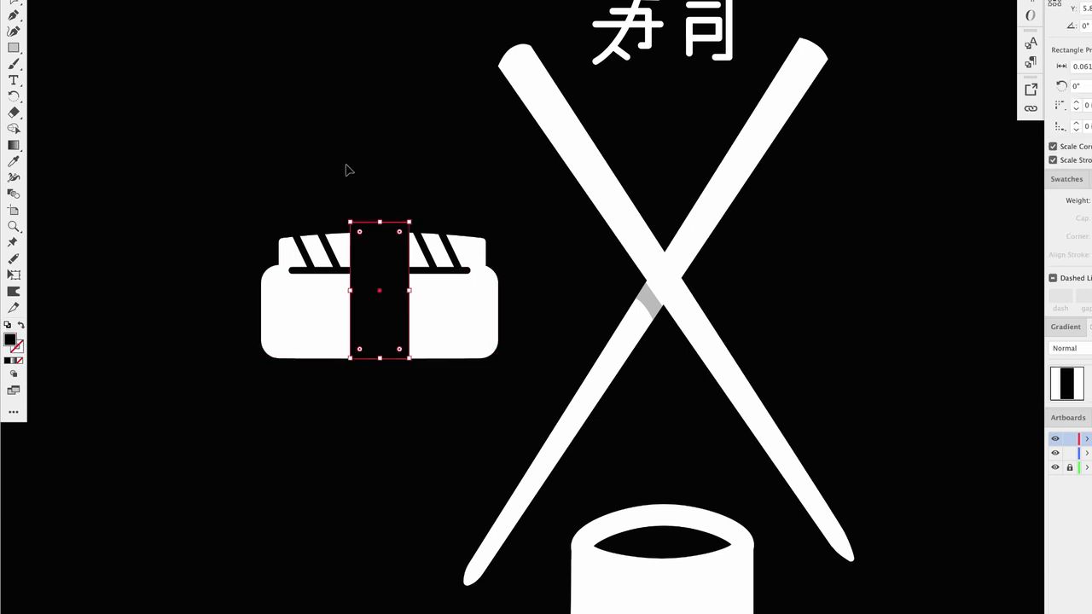
scroll(371, 212, "up", 5)
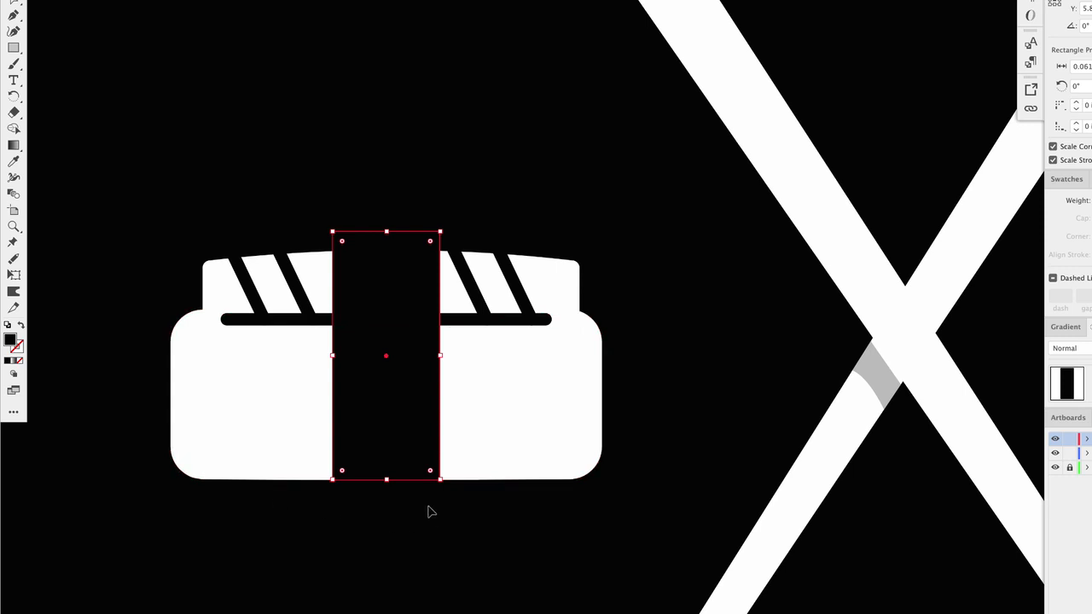
left_click(14, 32)
left_click(327, 357)
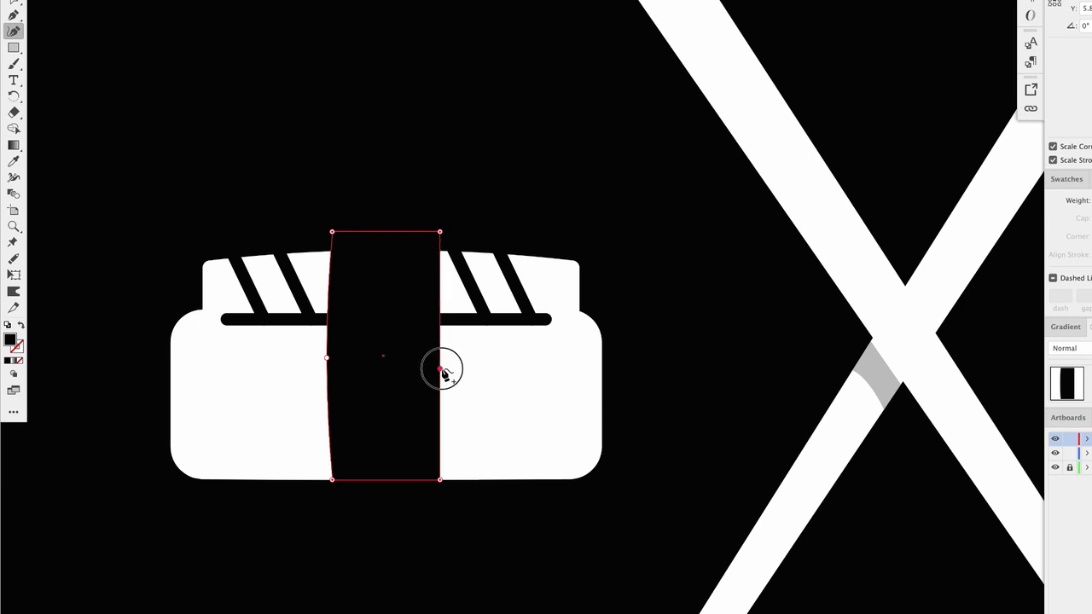
left_click(441, 368)
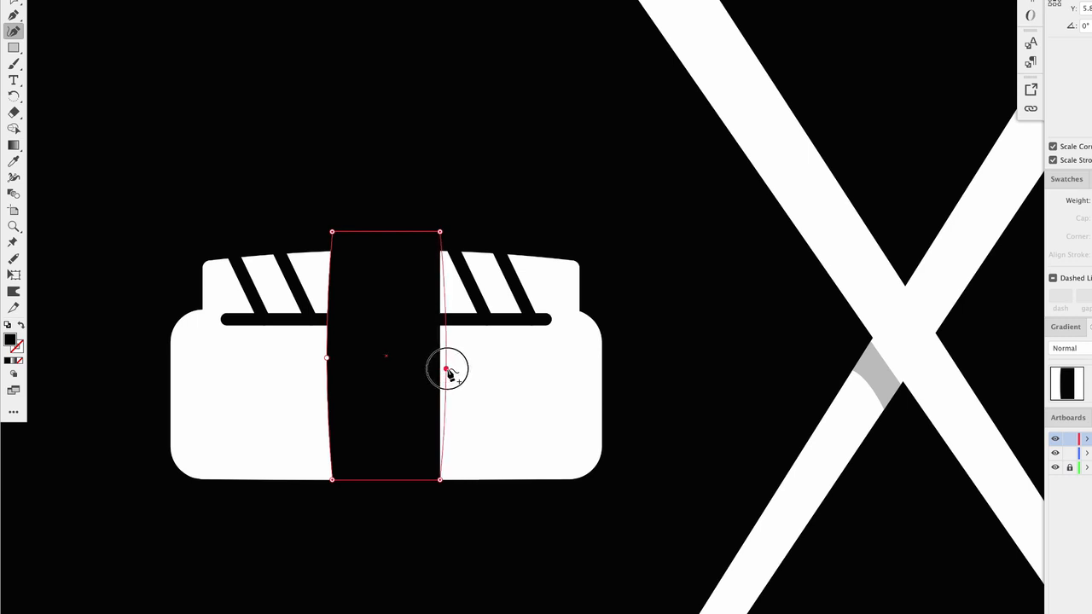
left_click(12, 4)
left_click(338, 147)
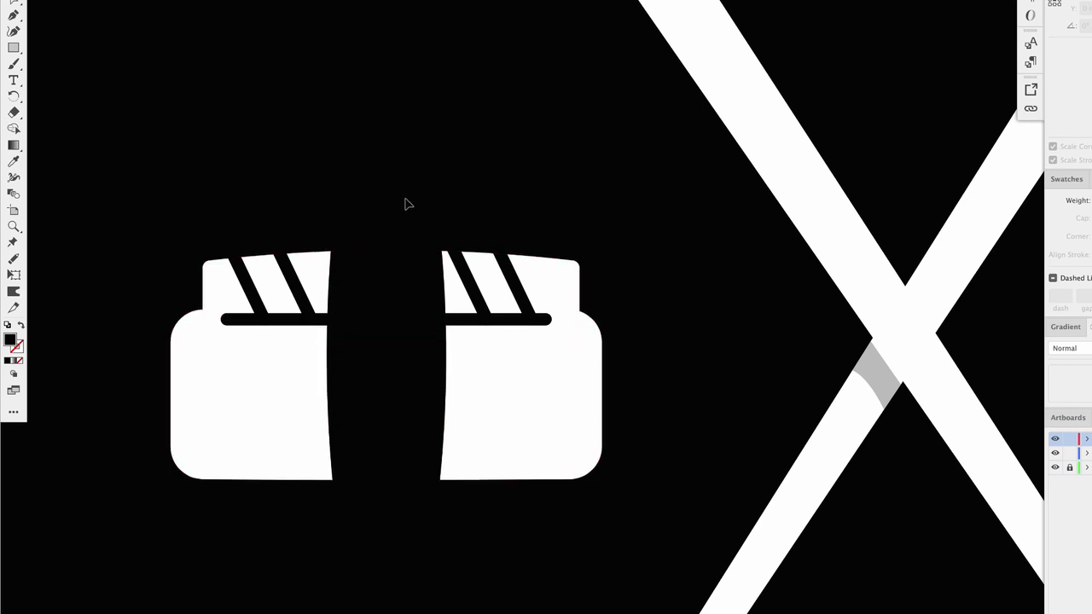
- Undo the diagonal stripes drawn on the fish top of the nigiri
scroll(431, 350, "down", 5)
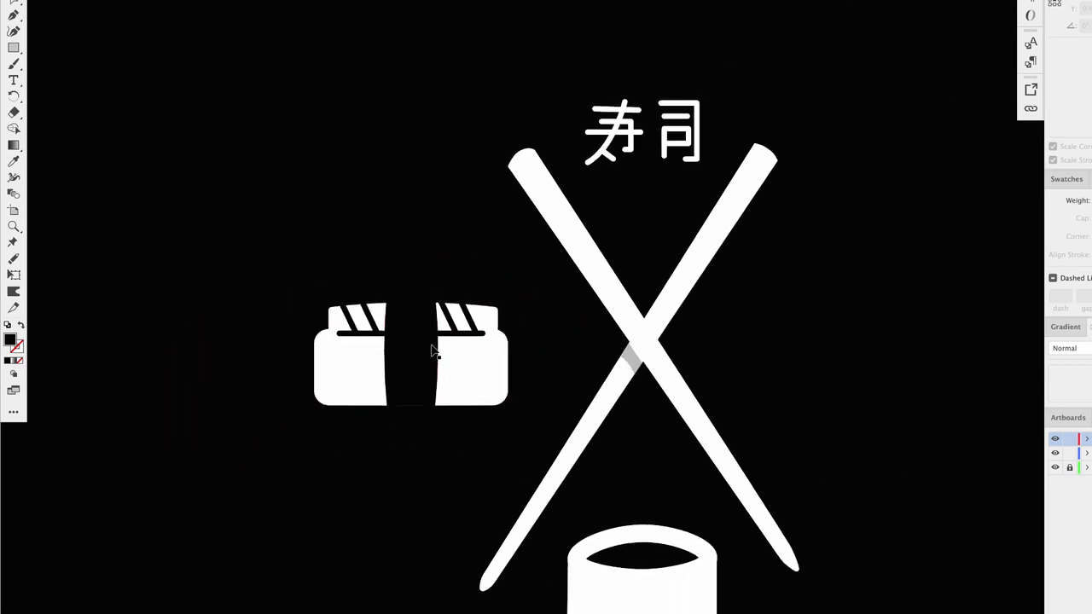
scroll(432, 350, "down", 6)
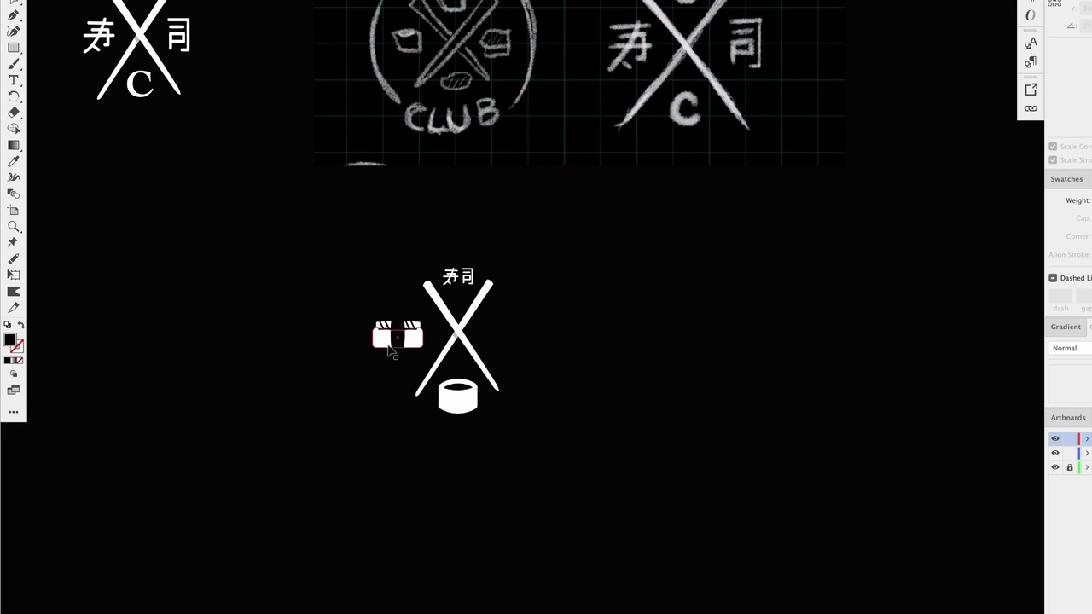
scroll(391, 351, "down", 8)
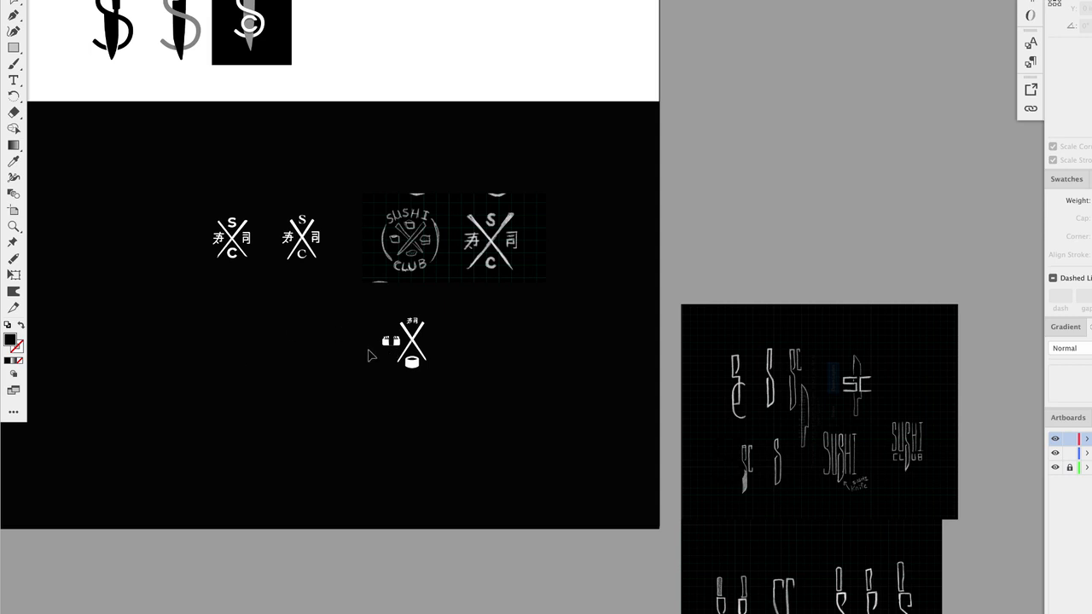
scroll(370, 355, "up", 10)
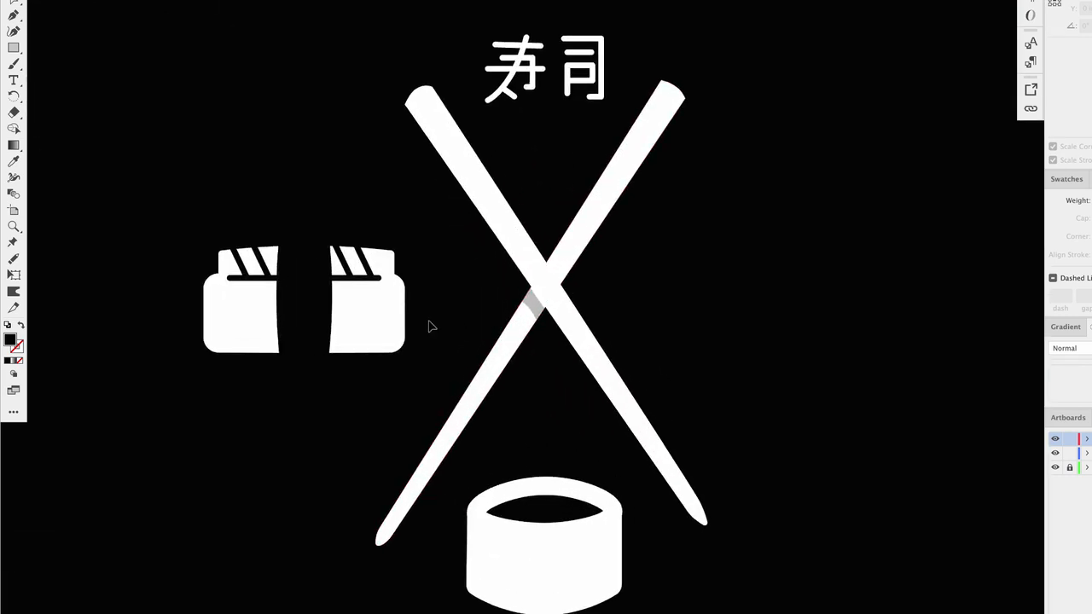
scroll(431, 326, "left", 5)
left_click(353, 260)
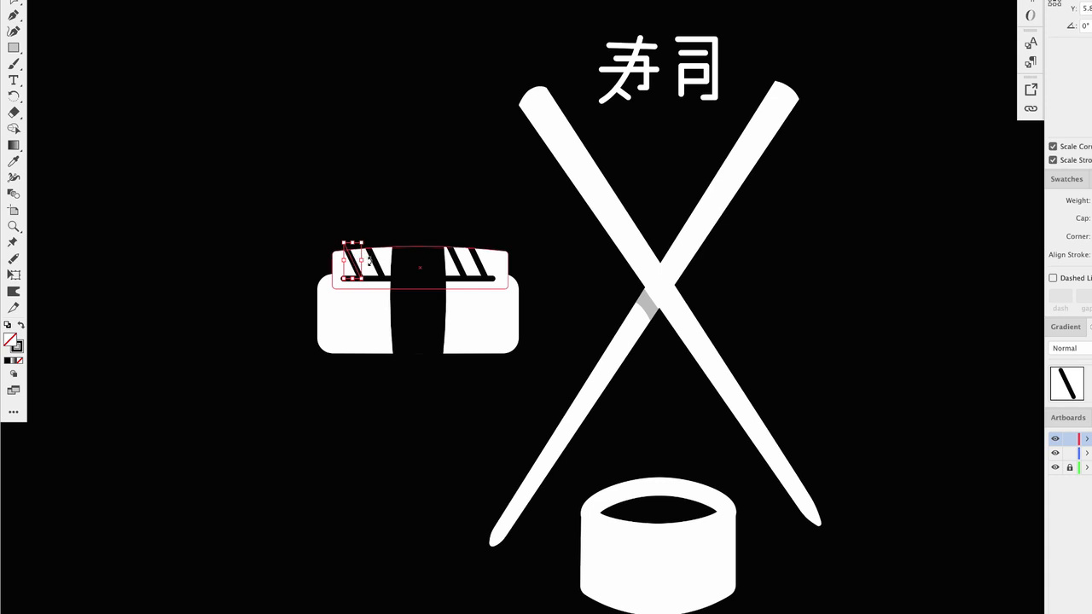
key("super+z")
key("super+z")
key("super+z")
key("super+z")
key("super+z")
key("super+z")
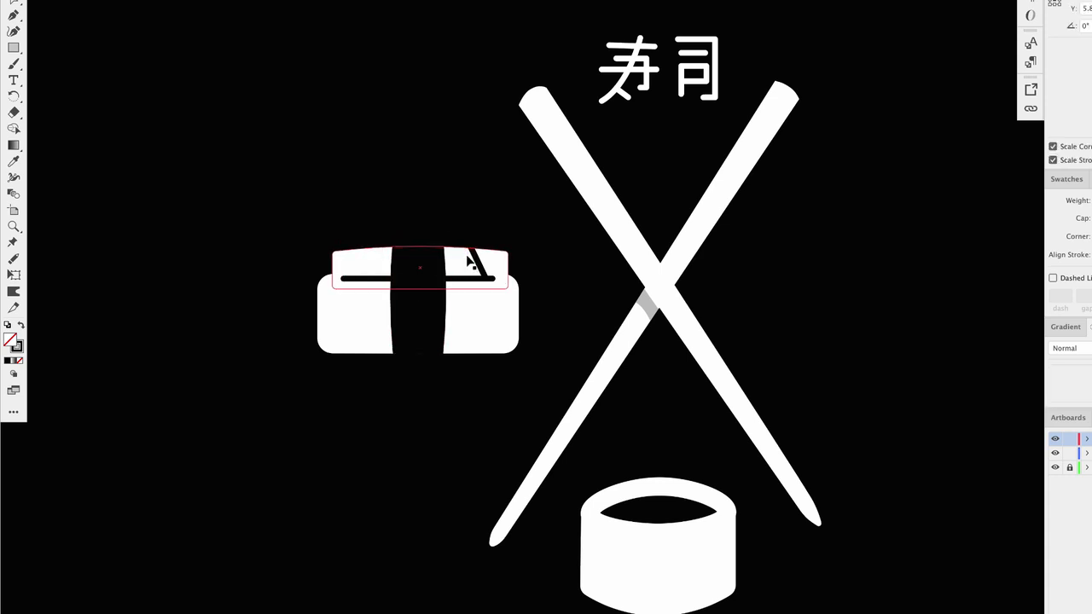
key("super+z")
key("super+shift+z")
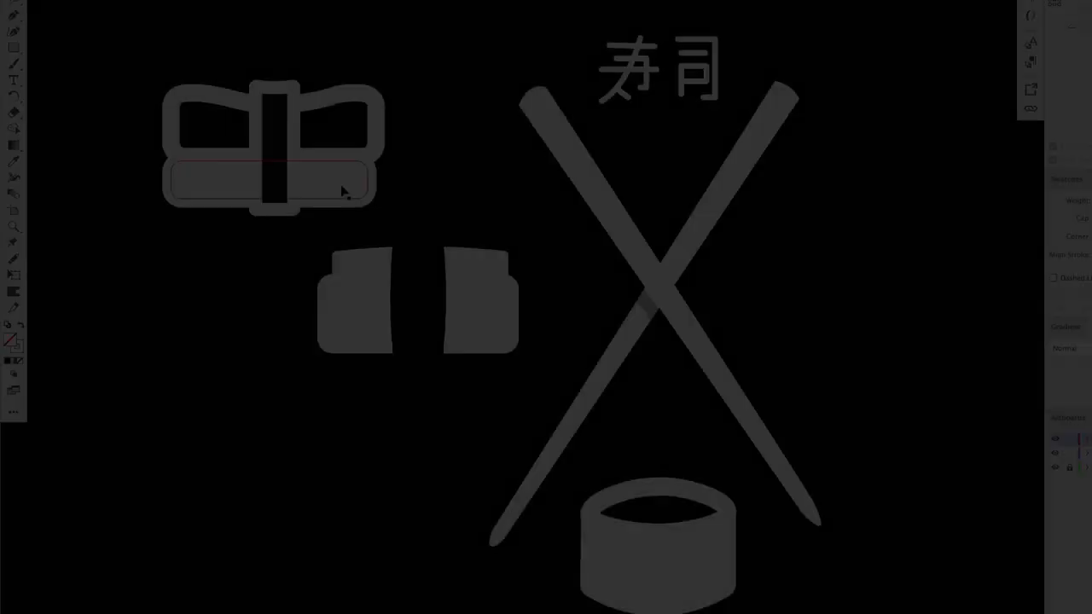
- Copy the white-outlined black band style from the reference nigiri onto the seaweed band with the Eyedropper
left_click_drag(341, 191, 316, 151)
left_click(415, 156)
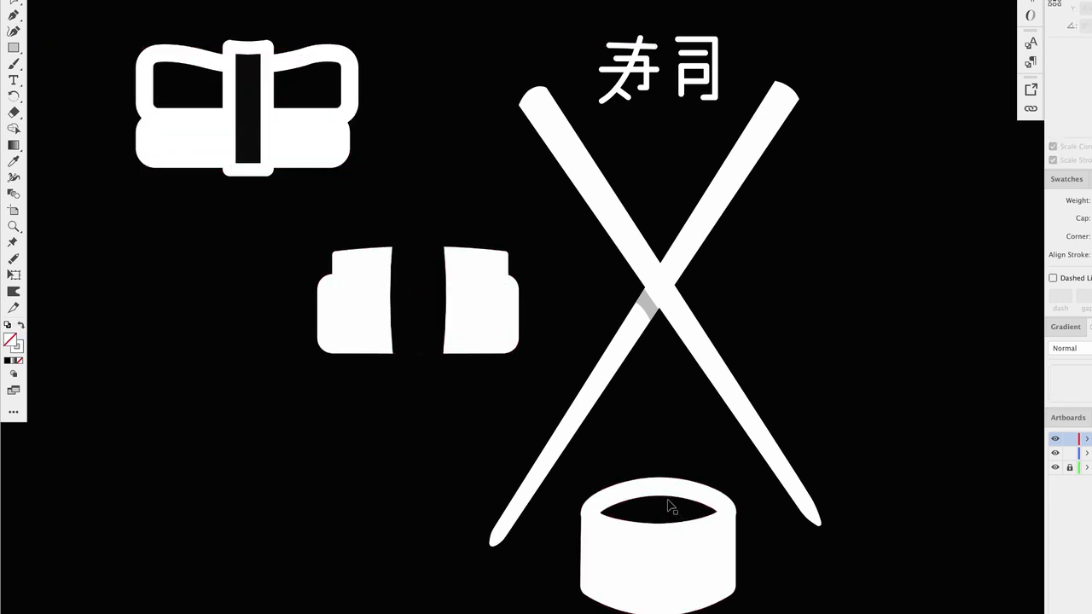
left_click(508, 304)
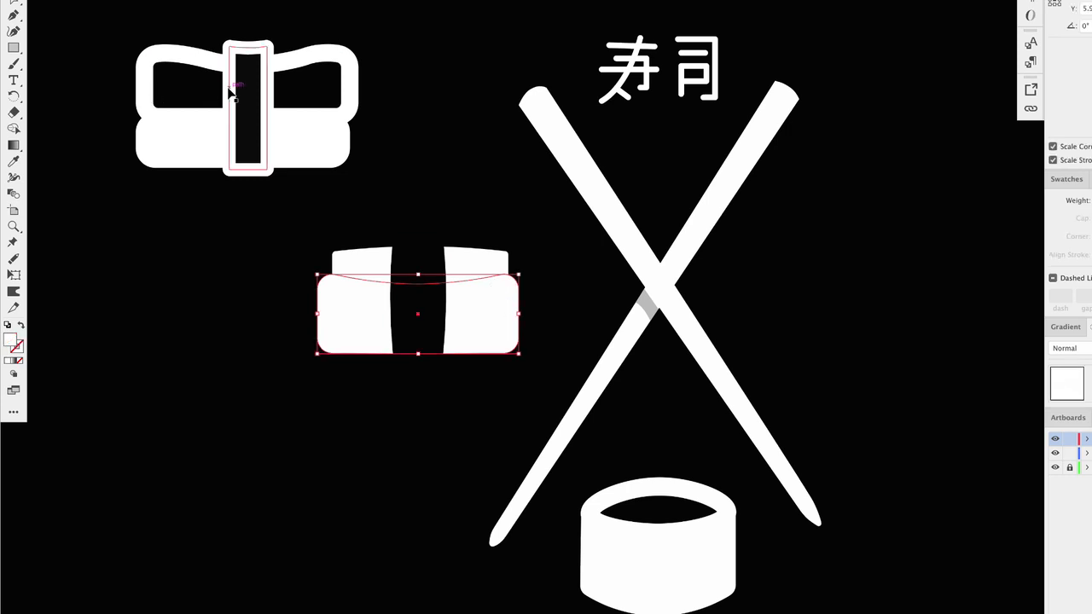
left_click(432, 244)
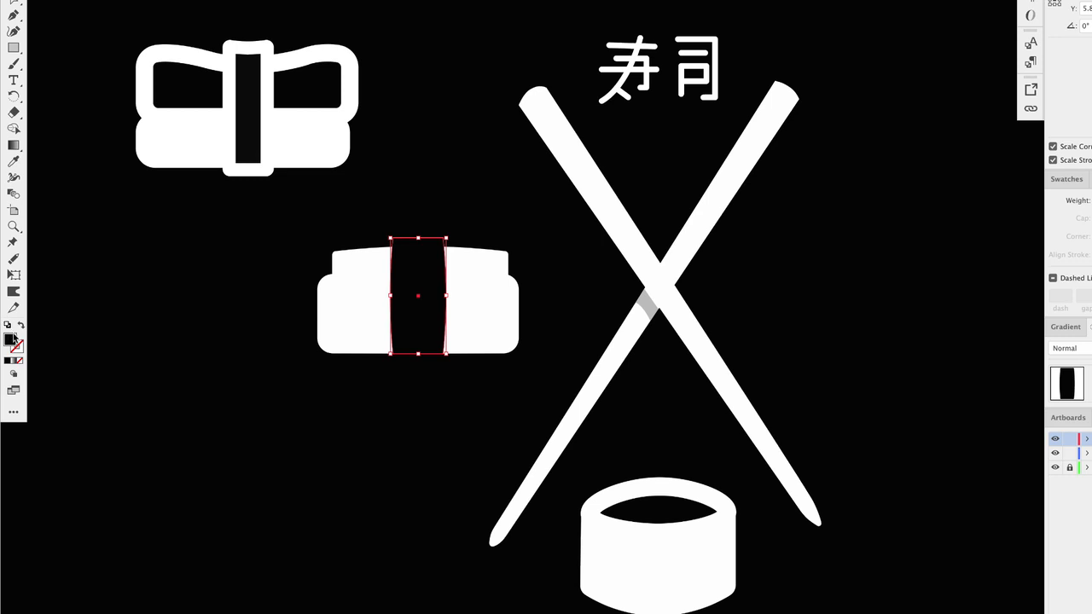
left_click(14, 159)
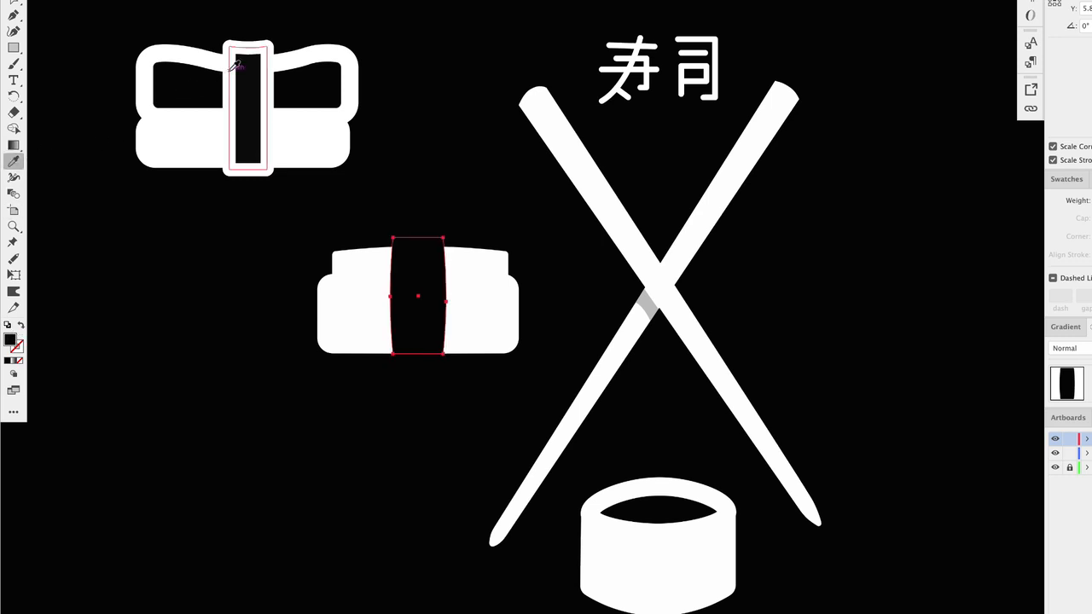
left_click(229, 72)
key("v")
left_click(136, 283)
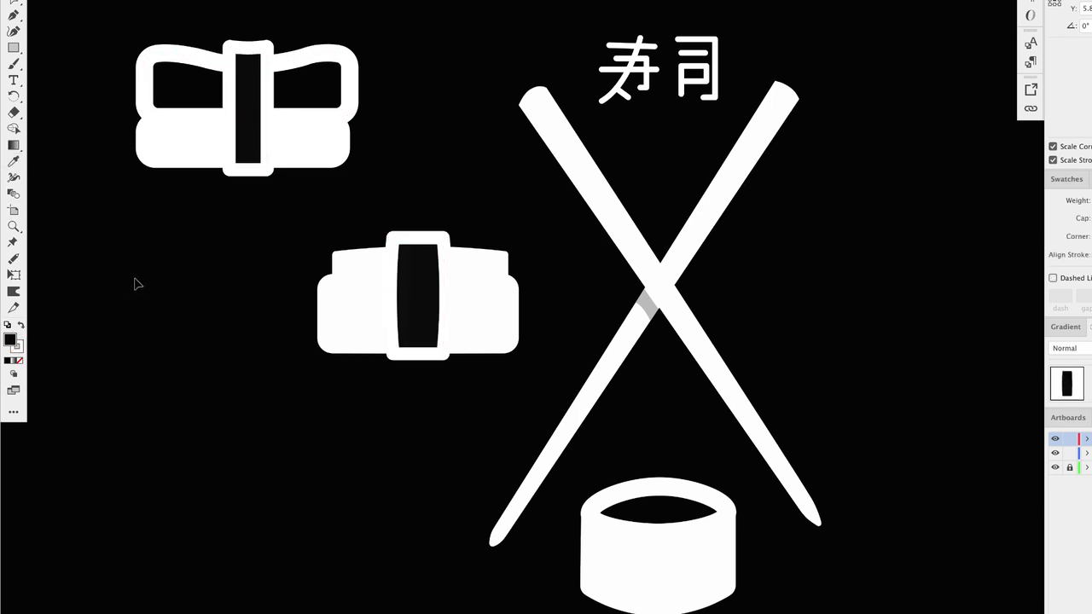
- Give the fish top the same black fill and white outline by sampling the seaweed band with the Eyedropper
left_click(356, 255)
left_click(359, 245)
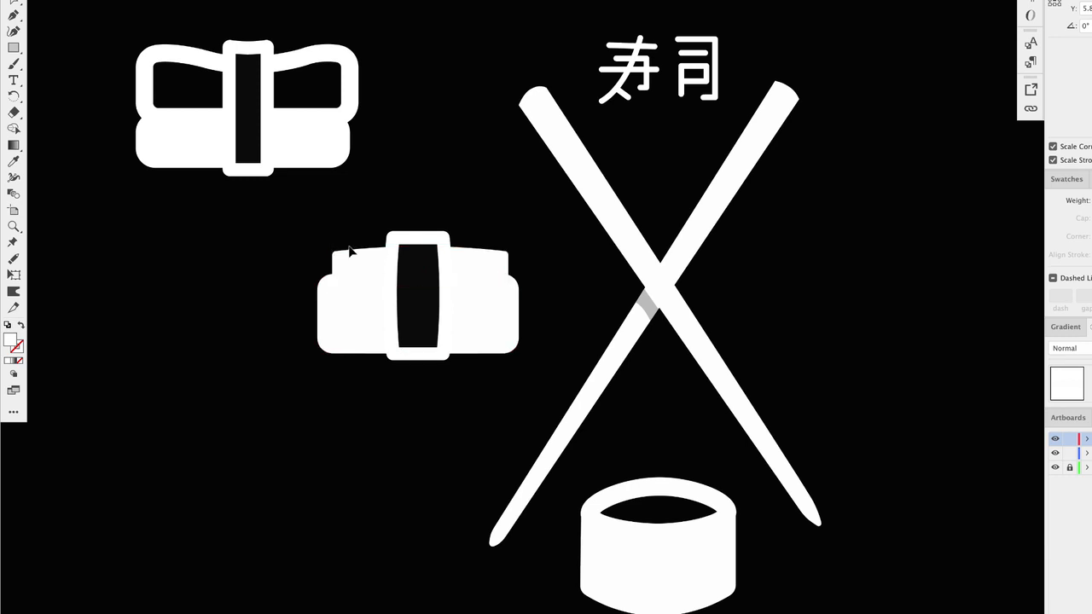
left_click(369, 268)
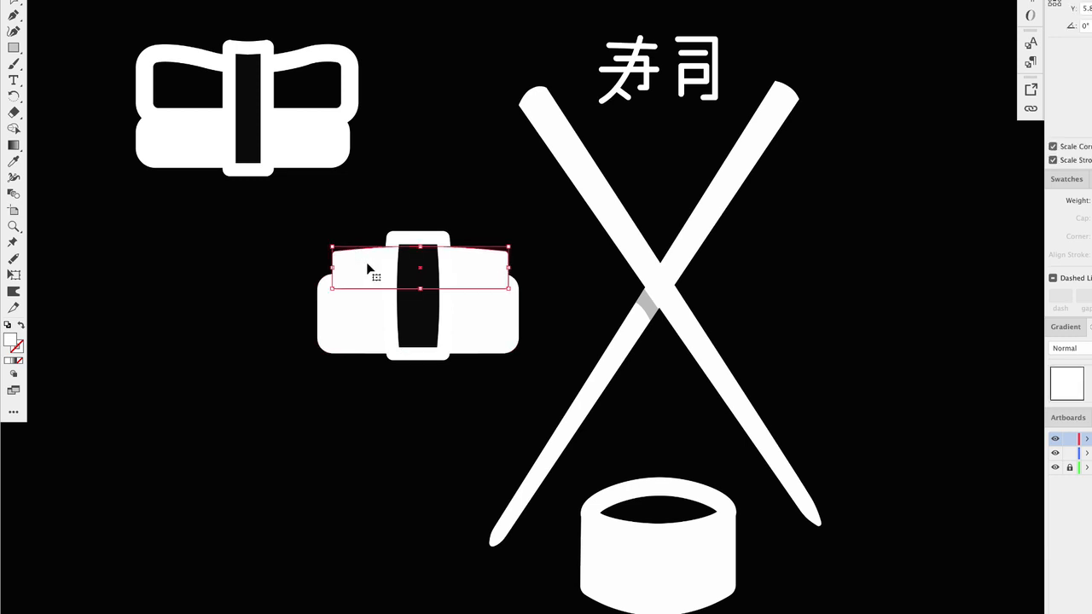
left_click(13, 160)
left_click(430, 250)
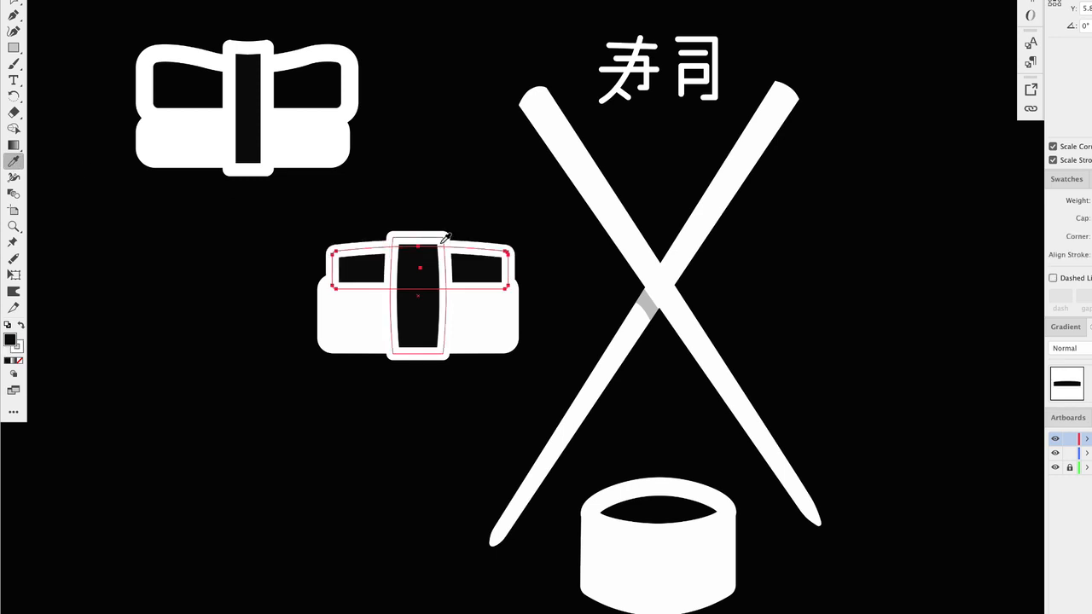
left_click(135, 288)
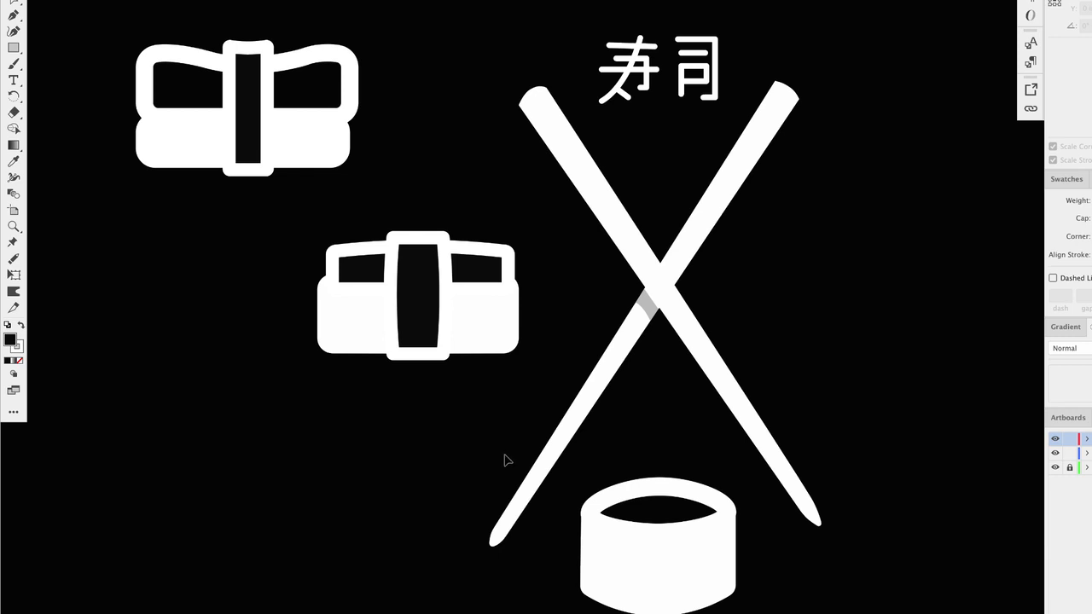
- Nudge the seaweed band slightly into place and select the whole nigiri icon
left_click(448, 309)
left_click_drag(445, 297, 434, 305)
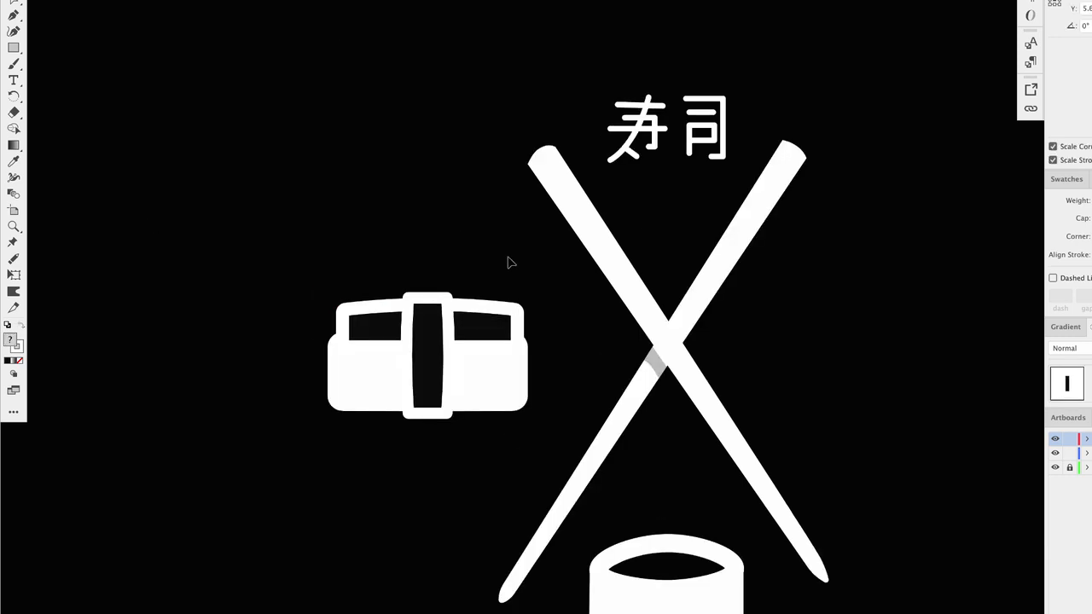
left_click_drag(327, 270, 511, 376)
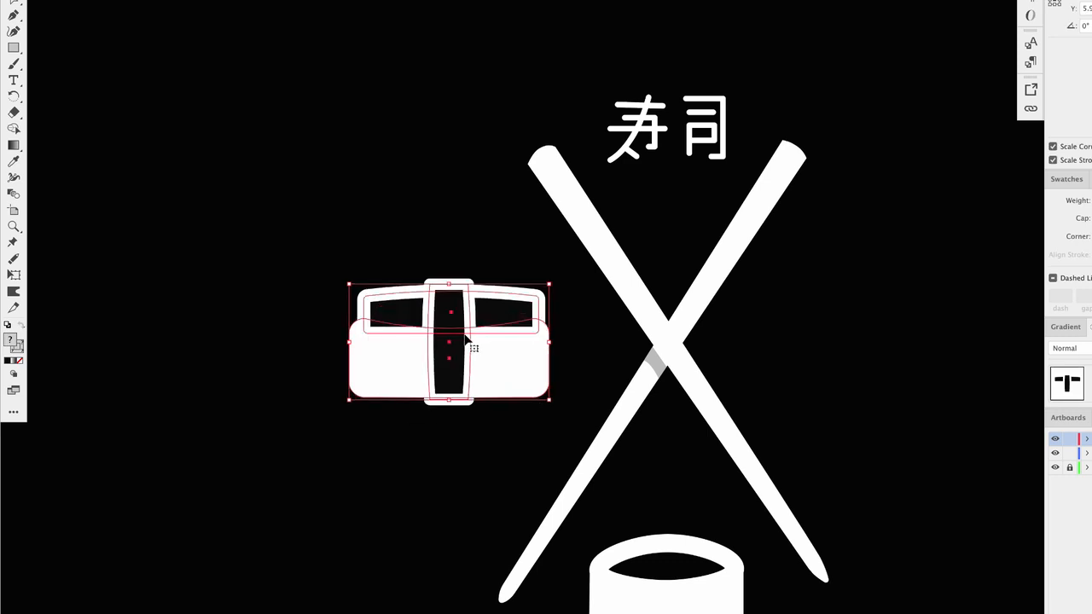
scroll(587, 356, "right", 5)
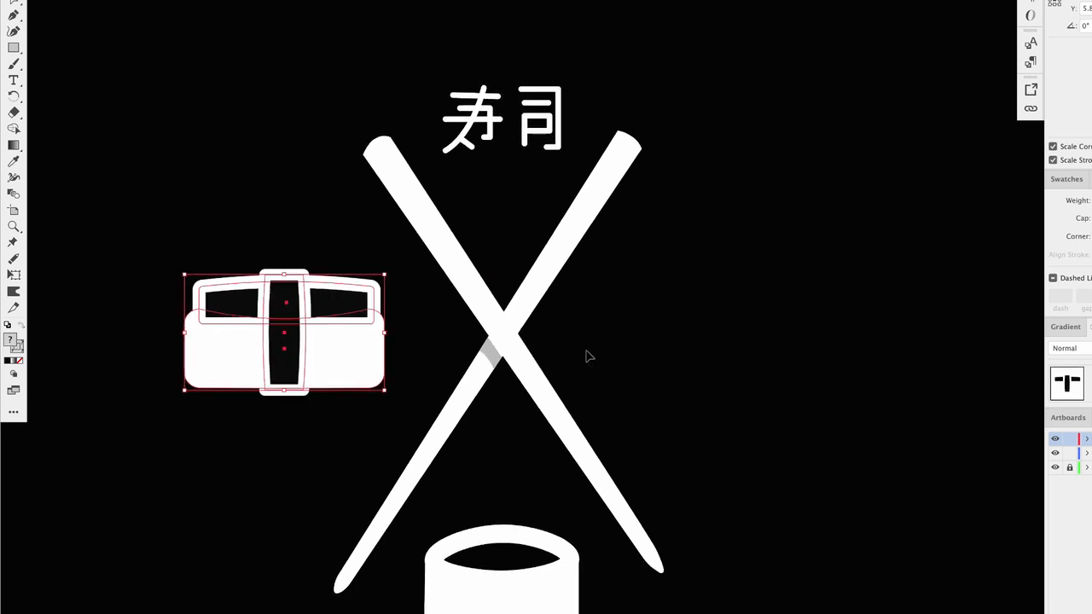
- Copy the outlined fish top and paste a duplicate to the right of the chopsticks
left_click(288, 214)
left_click(337, 282)
key("super+c")
key("super+v")
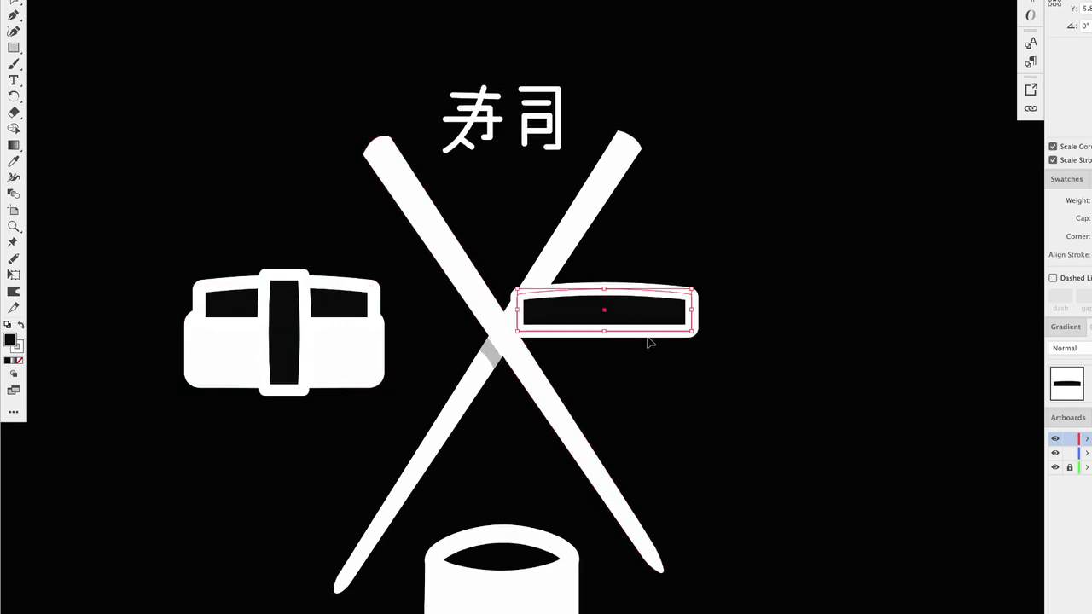
left_click_drag(644, 333, 727, 365)
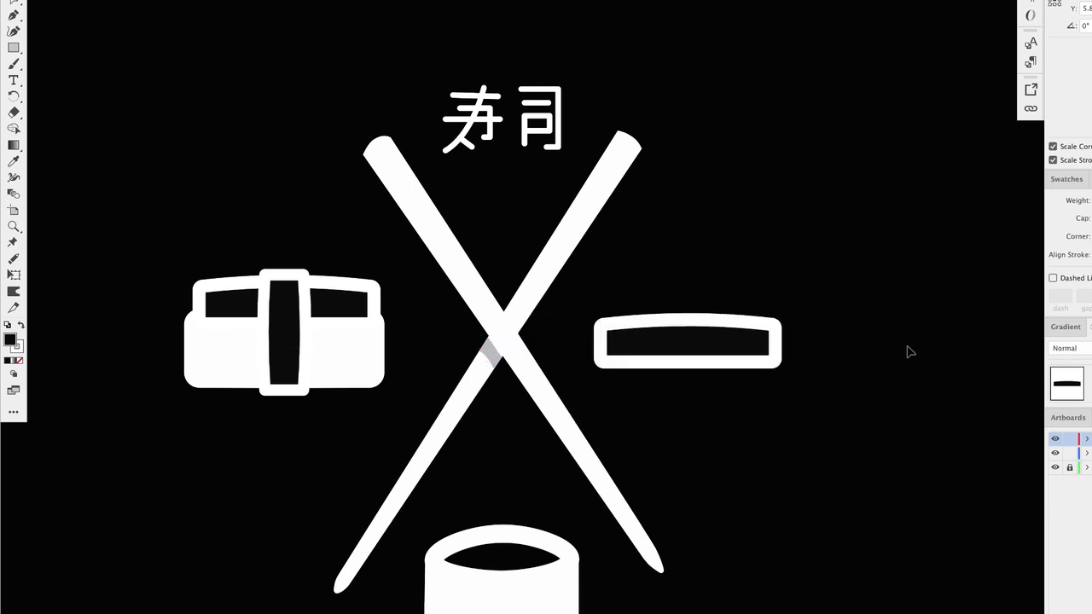
left_click(907, 353)
- Stretch the duplicated bar shape wider to the right
scroll(860, 355, "down", 1)
scroll(860, 355, "right", 1)
scroll(860, 355, "down", 2)
scroll(860, 354, "right", 2)
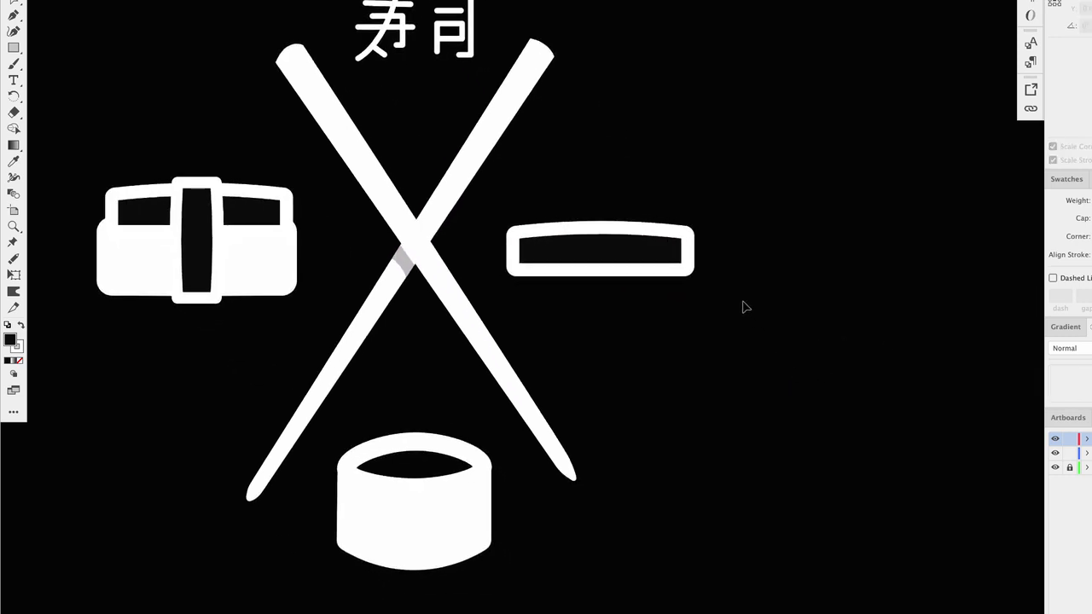
left_click(691, 274)
left_click_drag(693, 224, 886, 220)
left_click(636, 118)
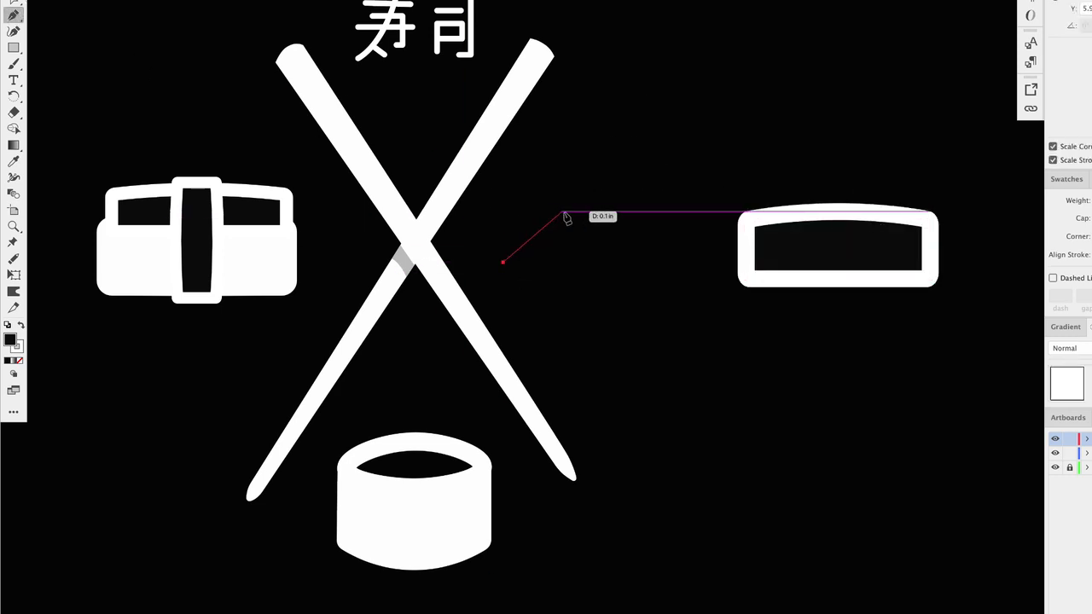
left_click_drag(596, 168, 616, 130)
left_click(656, 183)
left_click_drag(575, 310, 541, 332)
left_click(503, 262)
key("v")
key("Delete")
- Move the widened bar shape back to sit just right of the chopsticks' crossing
mouse_move(775, 211)
left_mouse_down()
mouse_move(590, 197)
mouse_move(570, 208)
left_mouse_up()
left_click(822, 197)
scroll(479, 259, "down", 3)
scroll(479, 259, "down", 3)
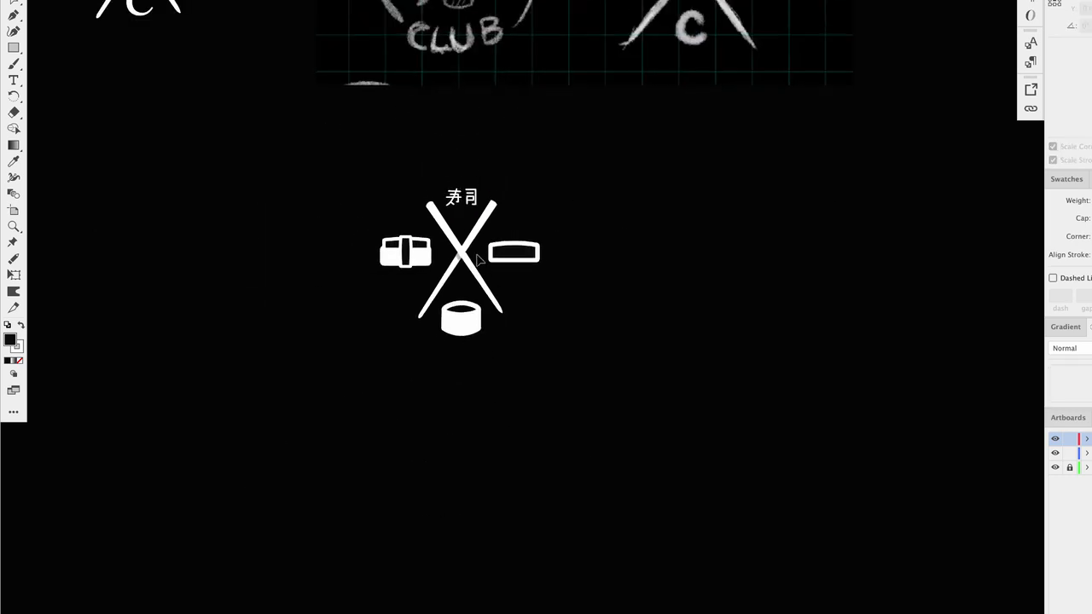
scroll(460, 256, "up", 4)
- Move the nigiri icon slightly down, level with the chopsticks' crossing
mouse_move(465, 137)
left_mouse_down()
mouse_move(502, 168)
mouse_move(514, 124)
mouse_move(497, 144)
left_mouse_up()
left_click(501, 146)
left_click(499, 148)
left_click_drag(450, 111, 501, 146)
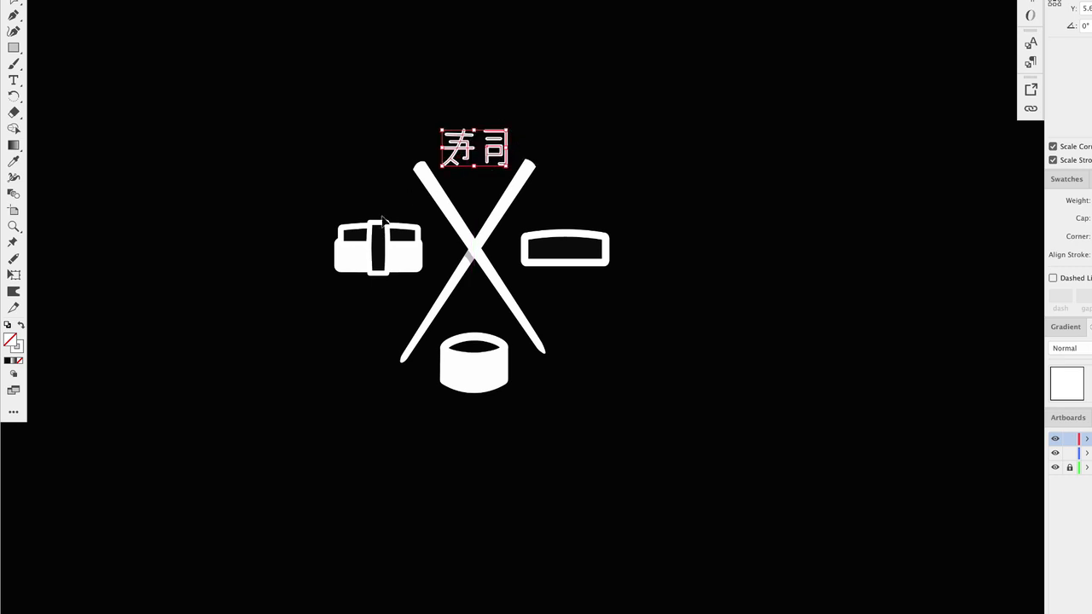
left_click_drag(295, 200, 390, 281)
left_click_drag(421, 223, 418, 253)
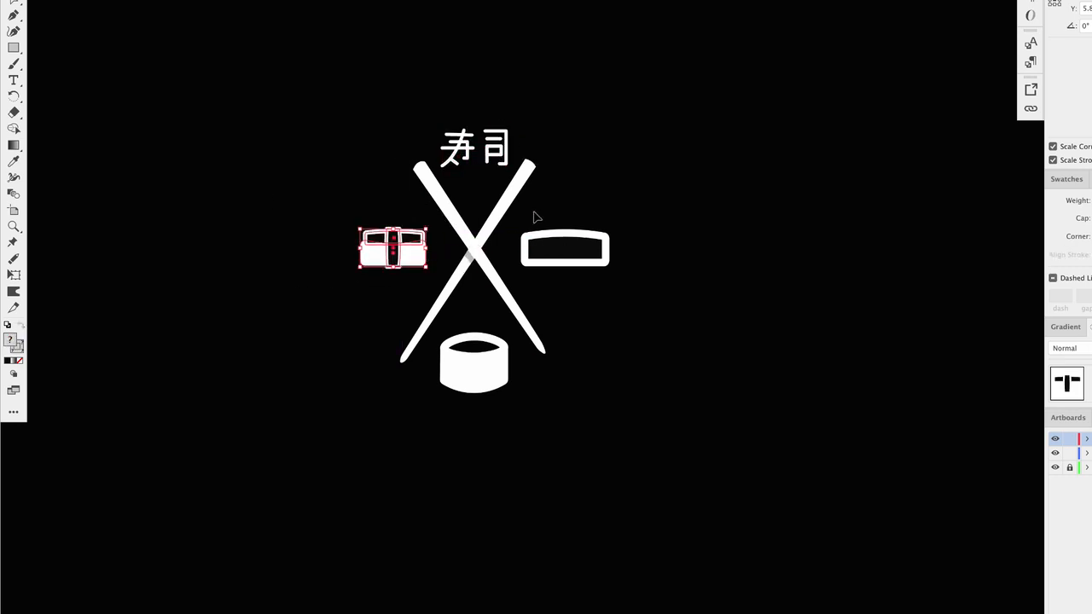
- Shift the bar shape and the soy sauce dish slightly closer to the chopsticks
left_click(610, 241)
left_click_drag(609, 232, 591, 239)
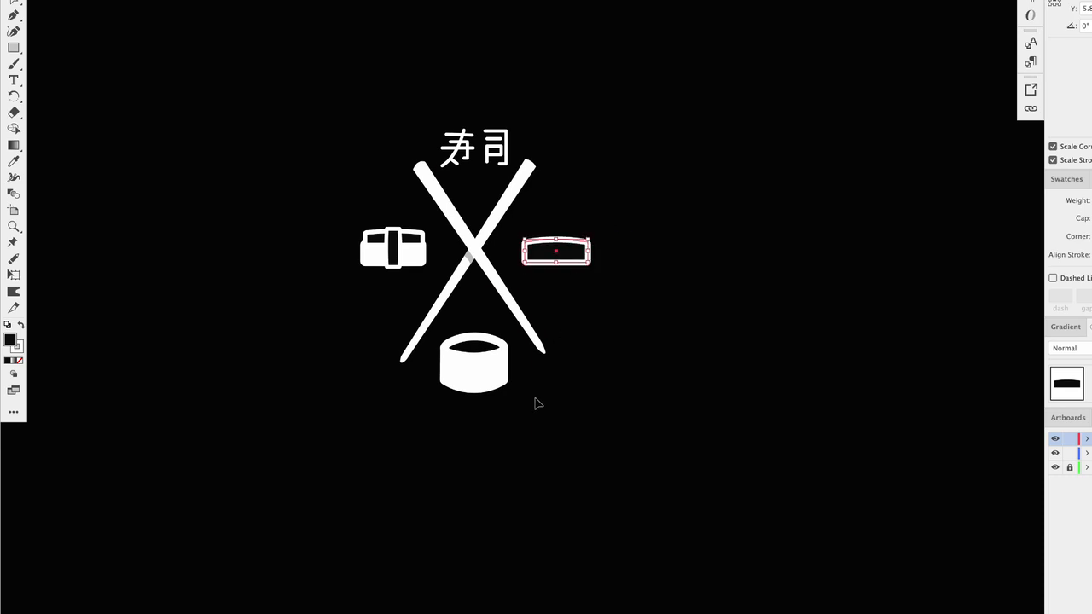
left_click_drag(521, 427, 442, 334)
mouse_move(509, 333)
left_mouse_down()
mouse_move(497, 337)
mouse_move(482, 375)
mouse_move(499, 339)
left_mouse_up()
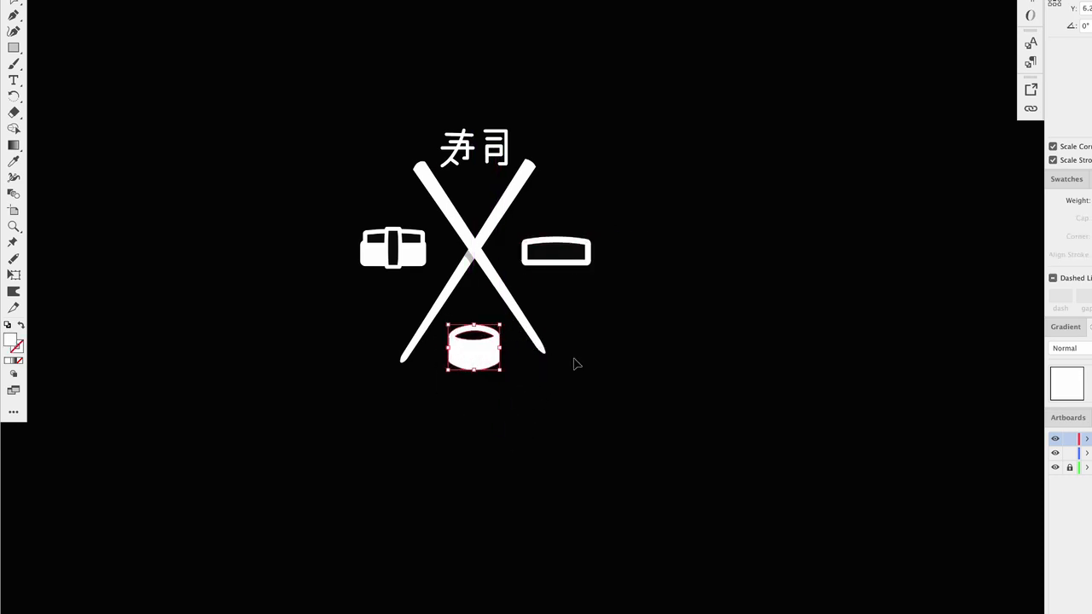
left_click(556, 311)
- Draw a circle about 1.05 in wide around the logo and set 'sushi club' as type along its path
scroll(518, 286, "down", 2)
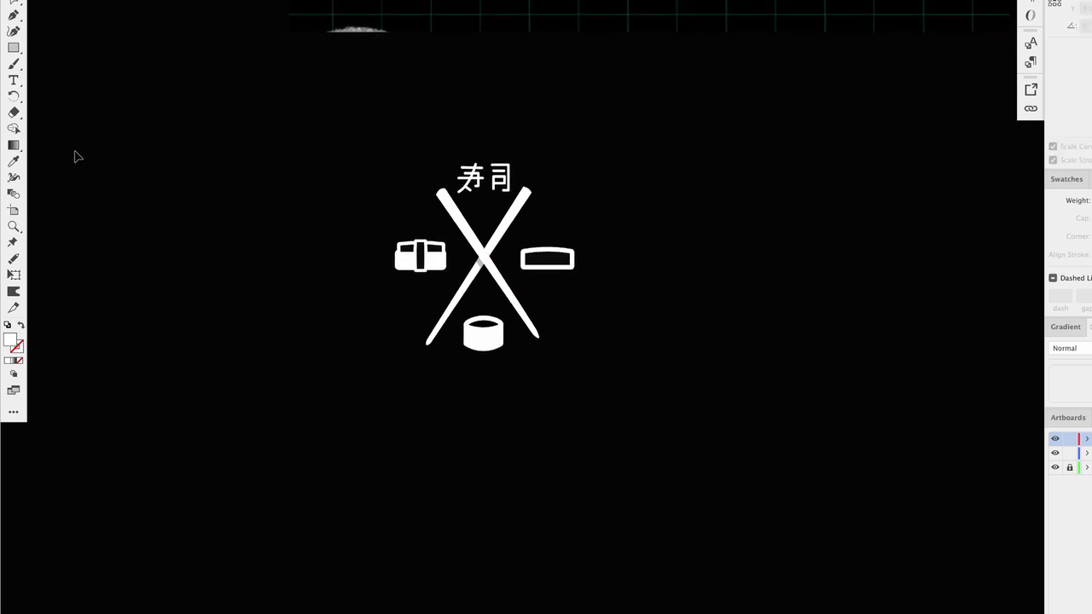
mouse_move(13, 79)
left_mouse_down()
mouse_move(61, 81)
mouse_move(71, 103)
mouse_move(68, 83)
left_mouse_up()
mouse_move(14, 48)
left_mouse_down()
mouse_move(78, 76)
mouse_move(78, 64)
left_mouse_up()
left_click_drag(356, 129, 615, 397)
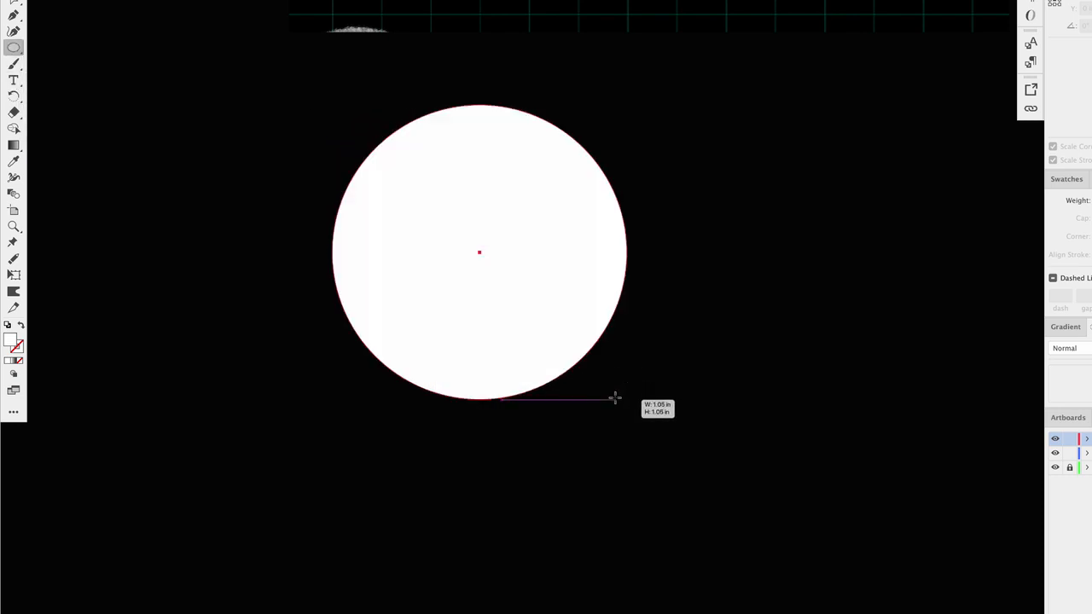
left_click_drag(13, 79, 58, 101)
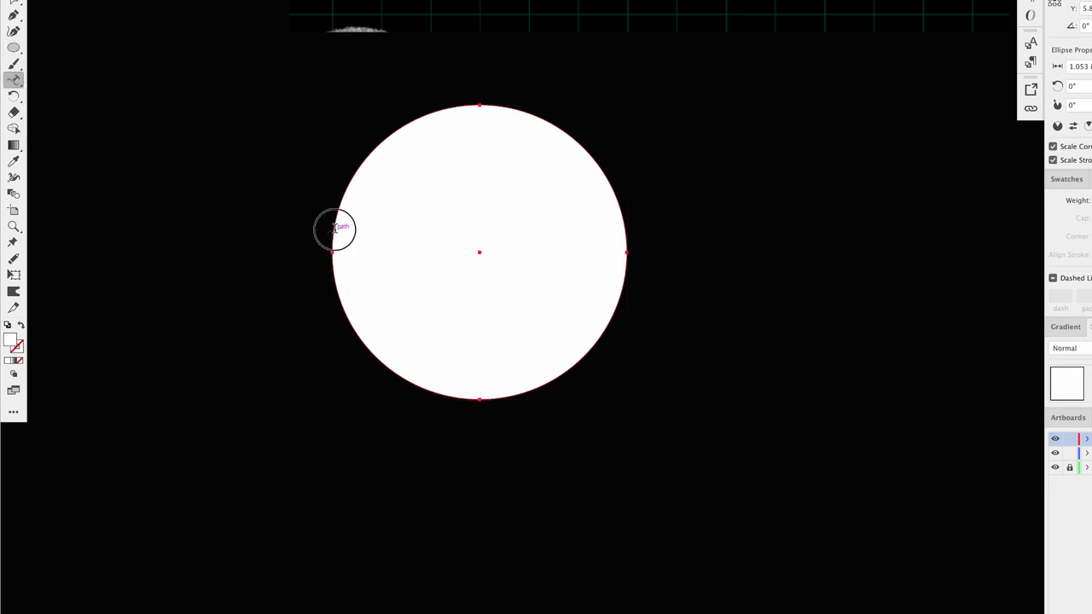
left_click(333, 228)
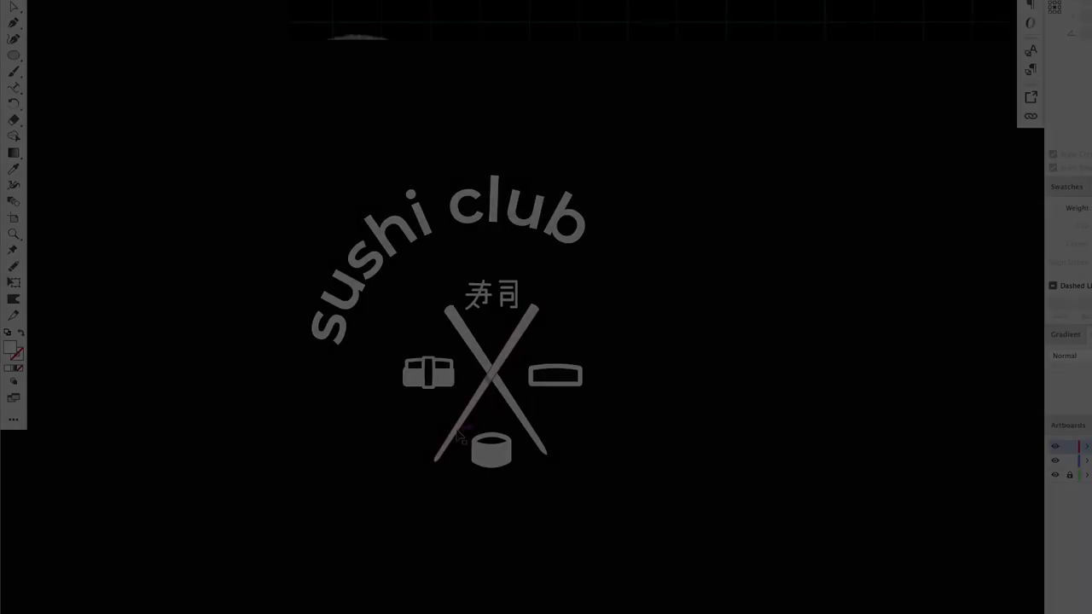
- Delete the small grey overlap shape at the chopsticks' crossing
scroll(459, 427, "up", 1)
scroll(483, 419, "right", 1)
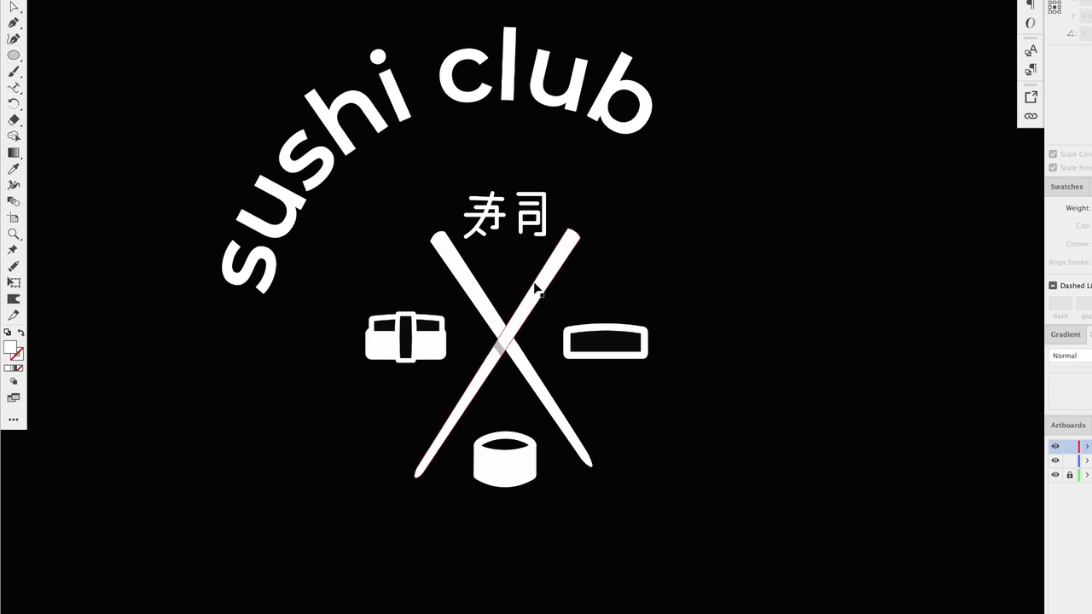
left_click(476, 298)
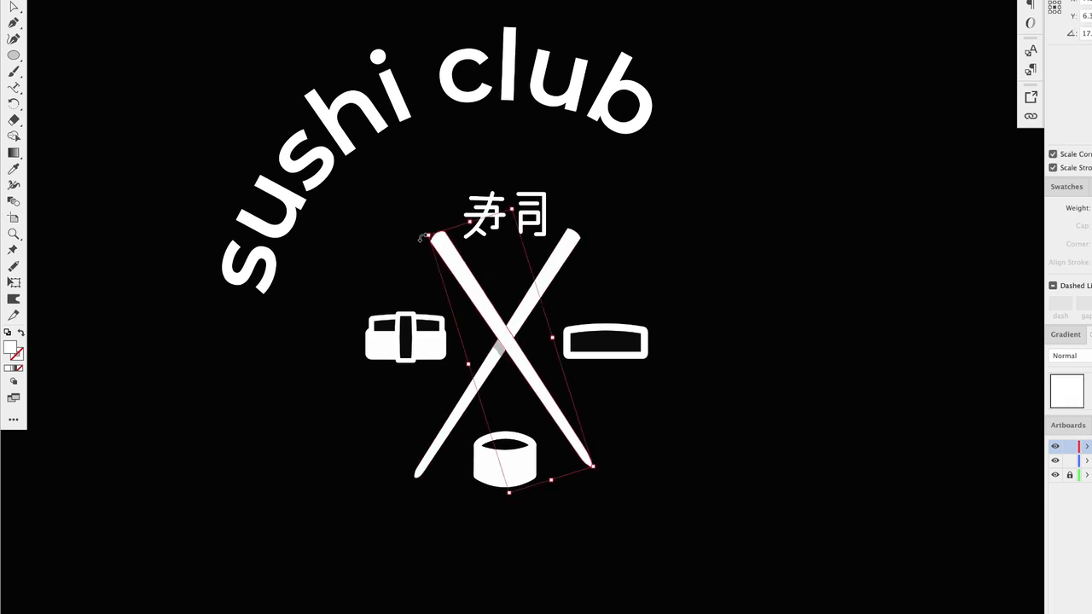
left_click_drag(421, 237, 601, 247)
left_click(719, 252)
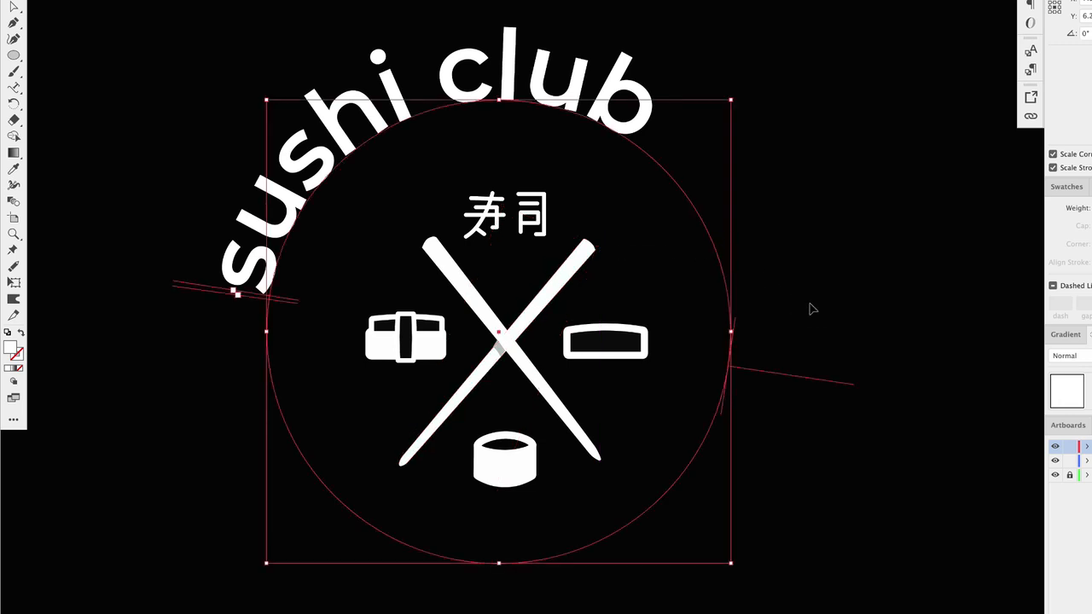
left_click(812, 309)
scroll(495, 398, "up", 2)
scroll(495, 385, "up", 3)
left_click(496, 328)
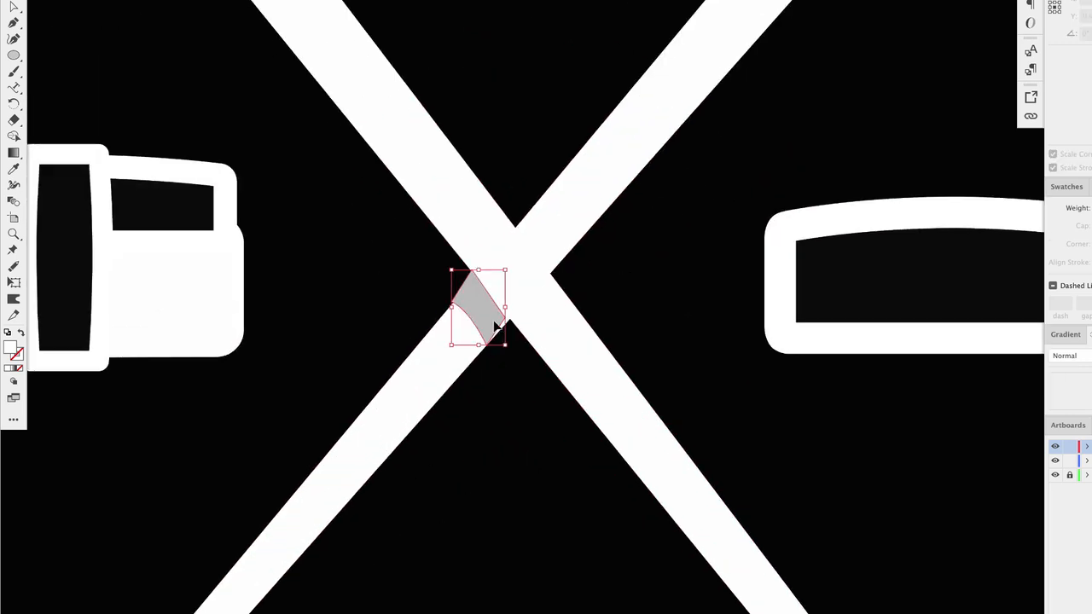
key("Delete")
- Draw a small triangular shape with the Pen tool to patch the gap at the chopsticks' crossing
left_click(13, 23)
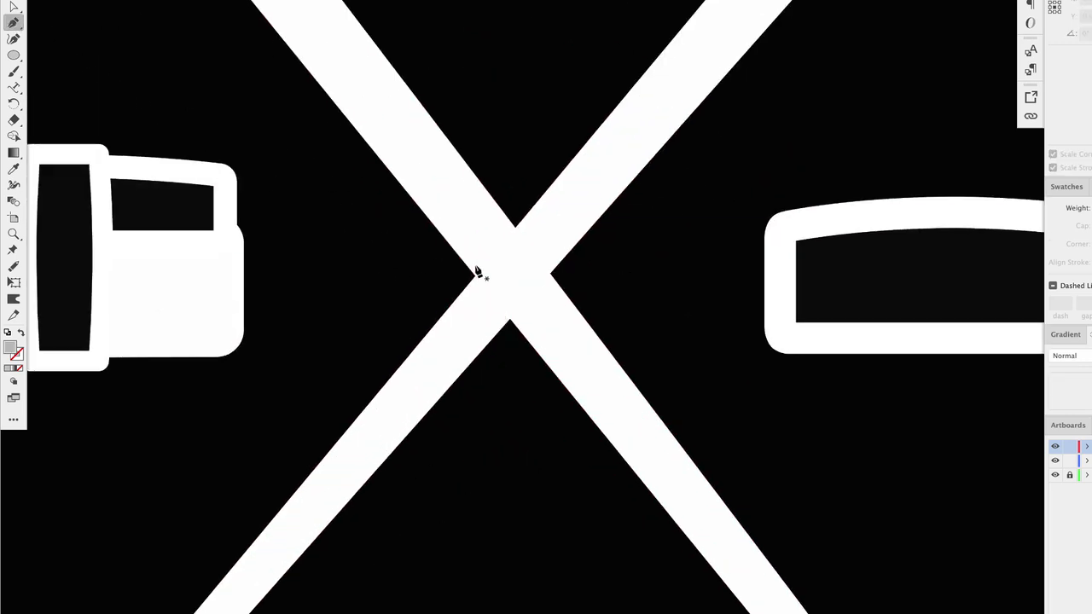
left_click(475, 276)
left_click(483, 349)
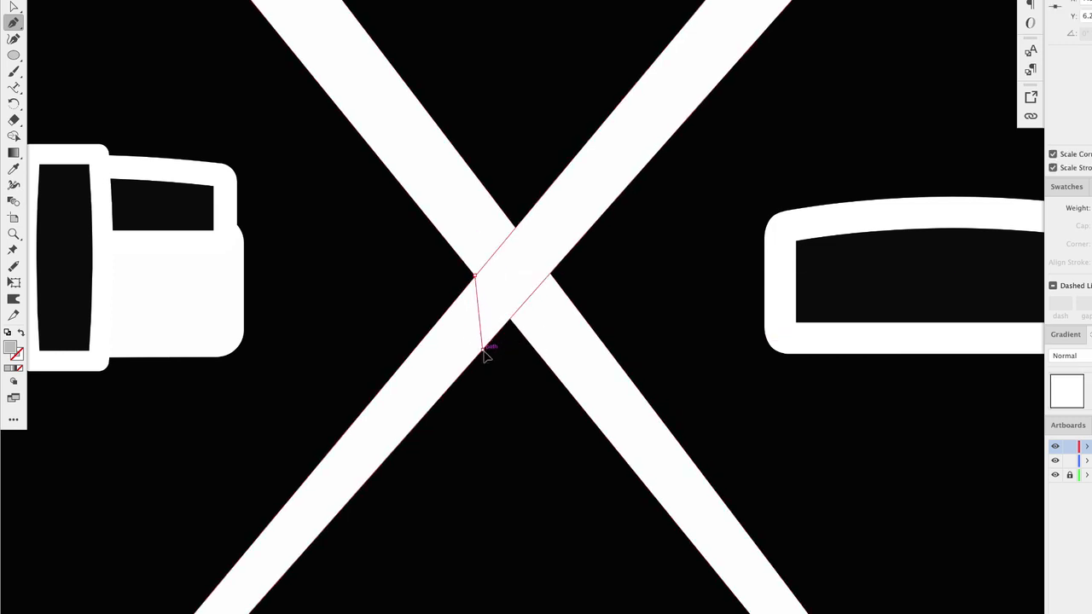
left_click(510, 319)
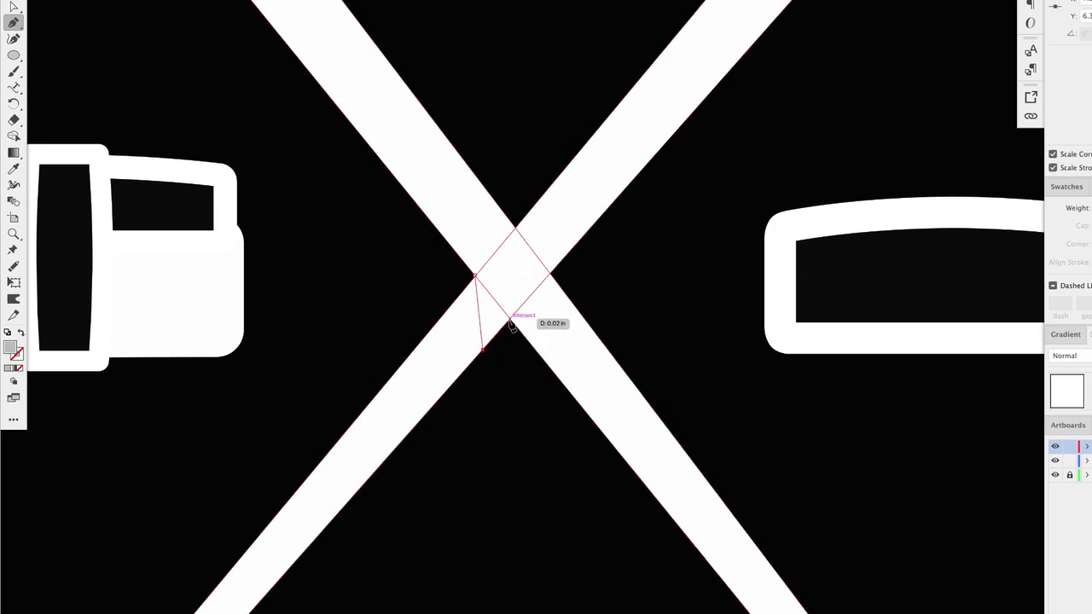
left_click(475, 276)
left_click(12, 1)
left_click(178, 68)
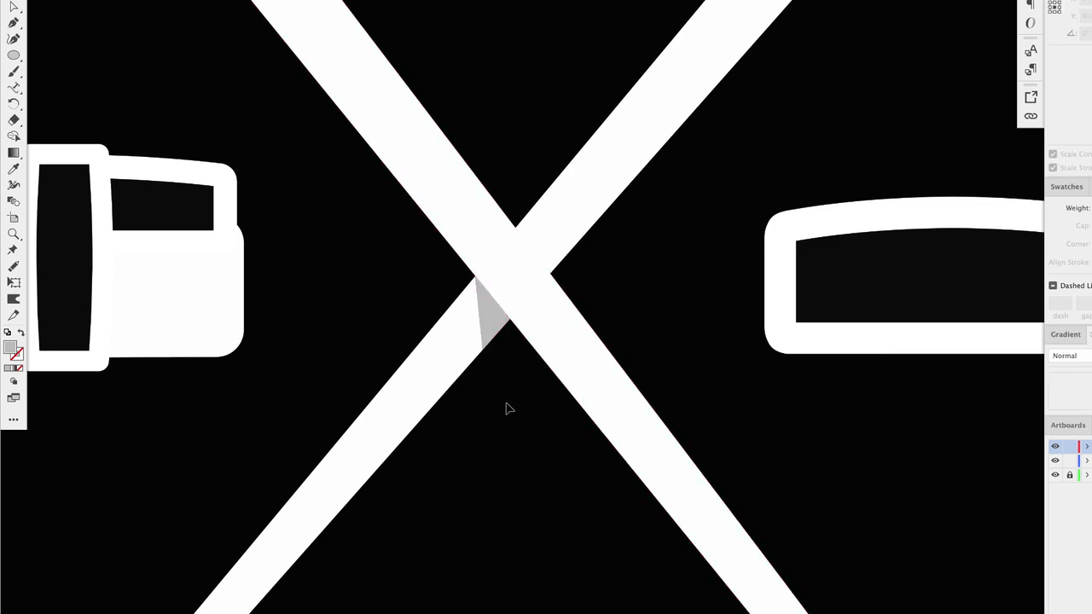
- Change the curved 'sushi club' title's font to Roboto Slab Bold, filtering fonts by slab serif
scroll(505, 409, "down", 8)
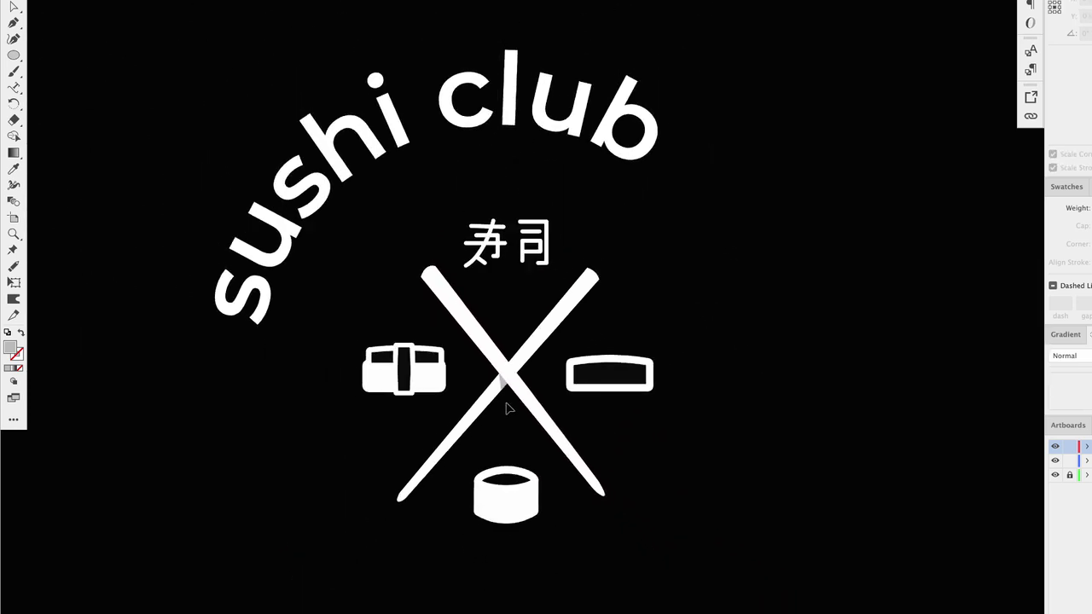
scroll(506, 408, "down", 4)
left_click(509, 183)
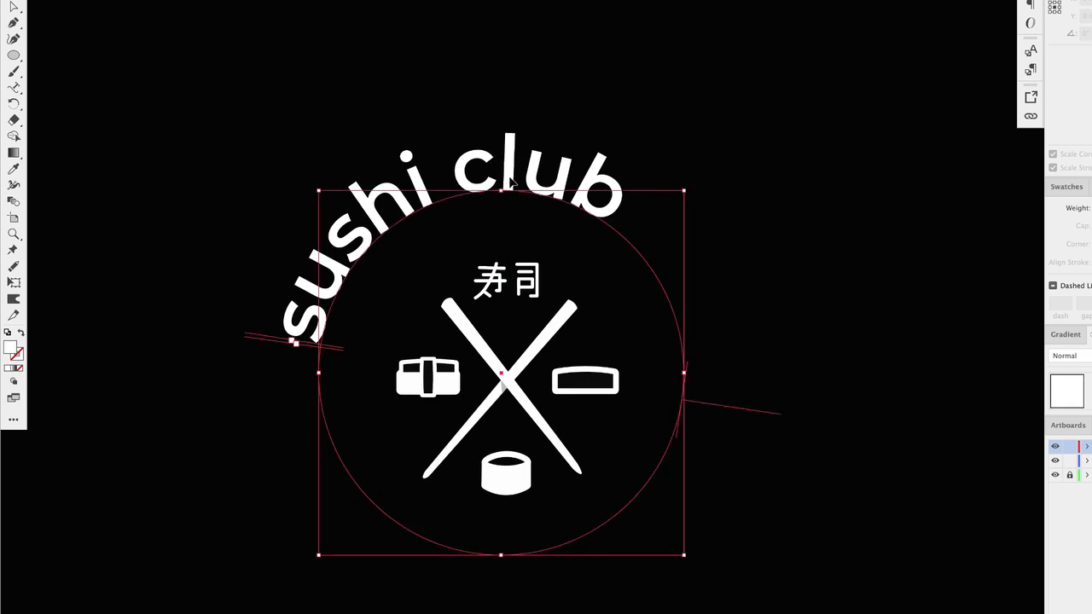
left_click_drag(14, 55, 87, 70)
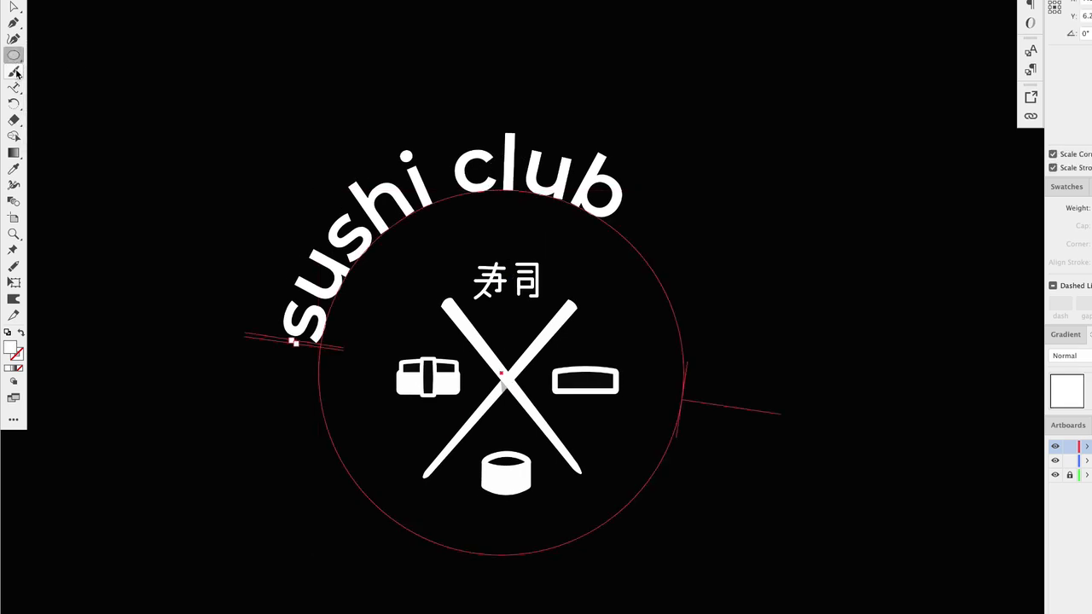
mouse_move(13, 85)
left_mouse_down()
mouse_move(67, 82)
mouse_move(72, 105)
mouse_move(16, 91)
left_mouse_up()
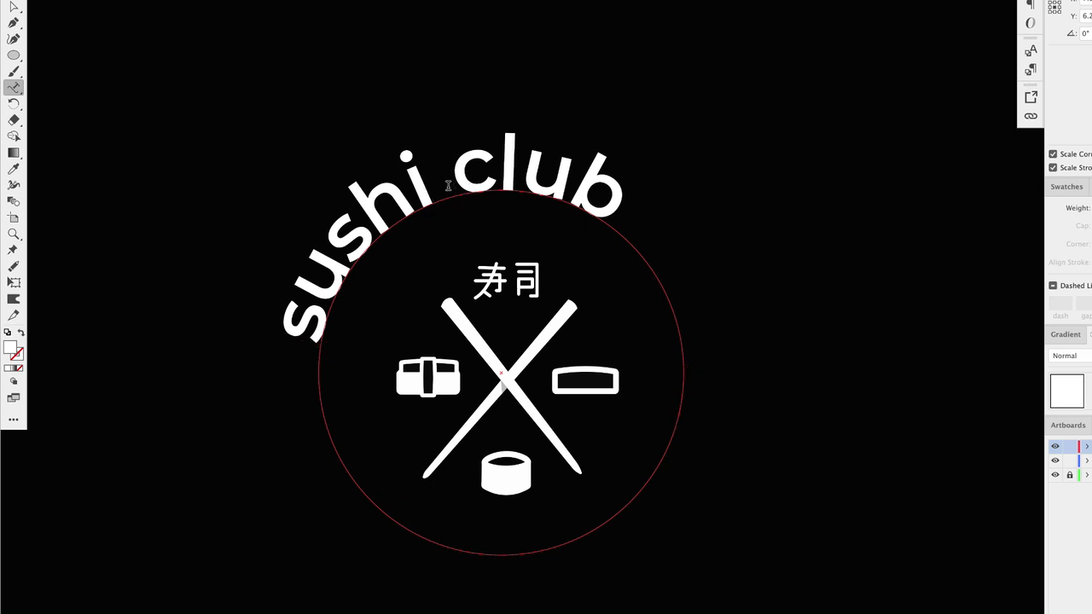
triple_click(448, 185)
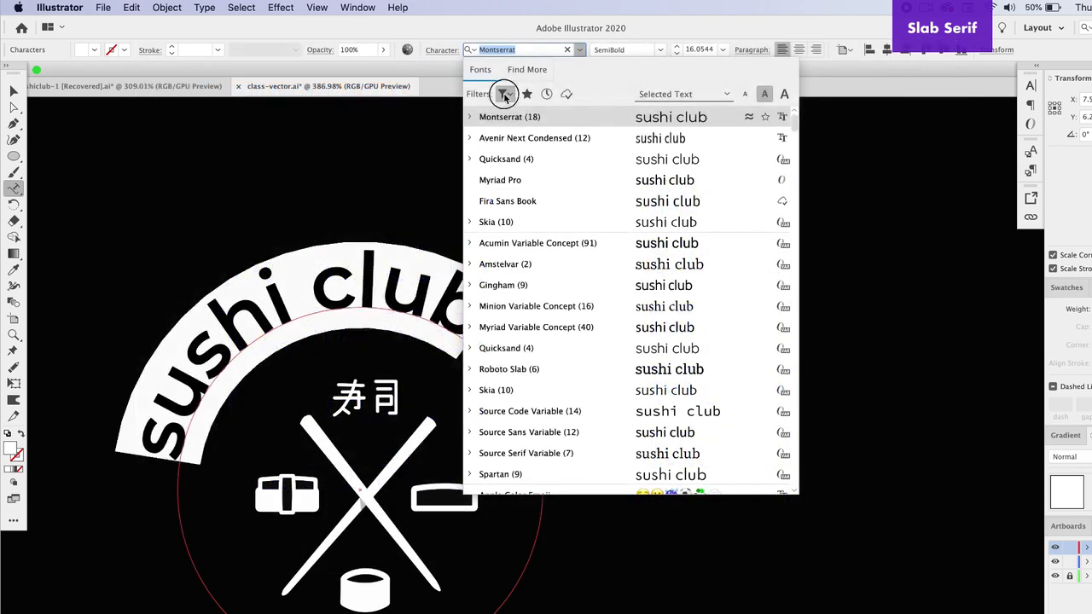
left_click(505, 94)
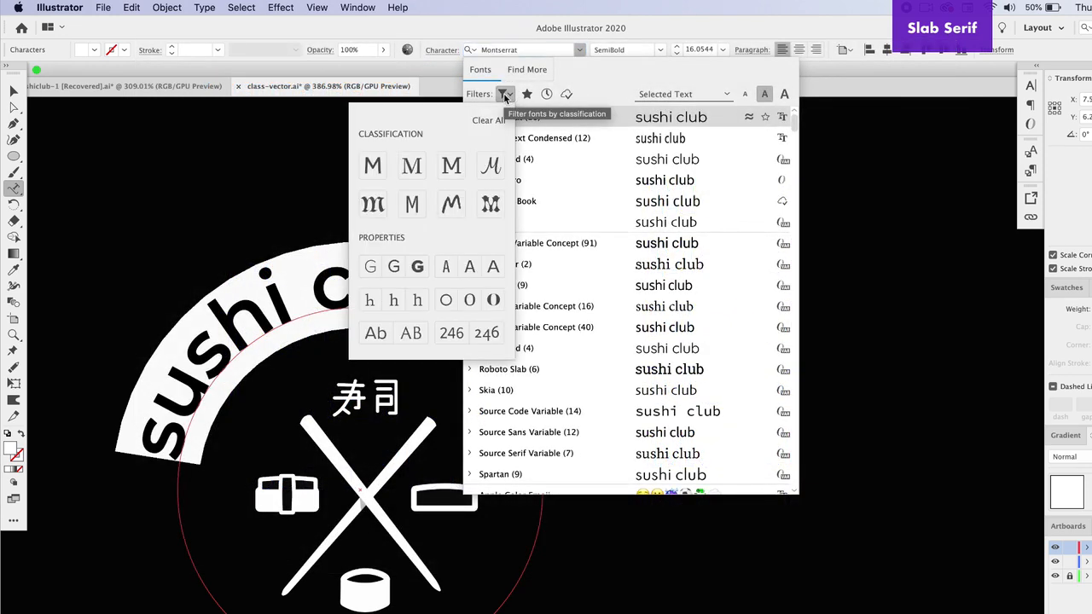
left_click(451, 166)
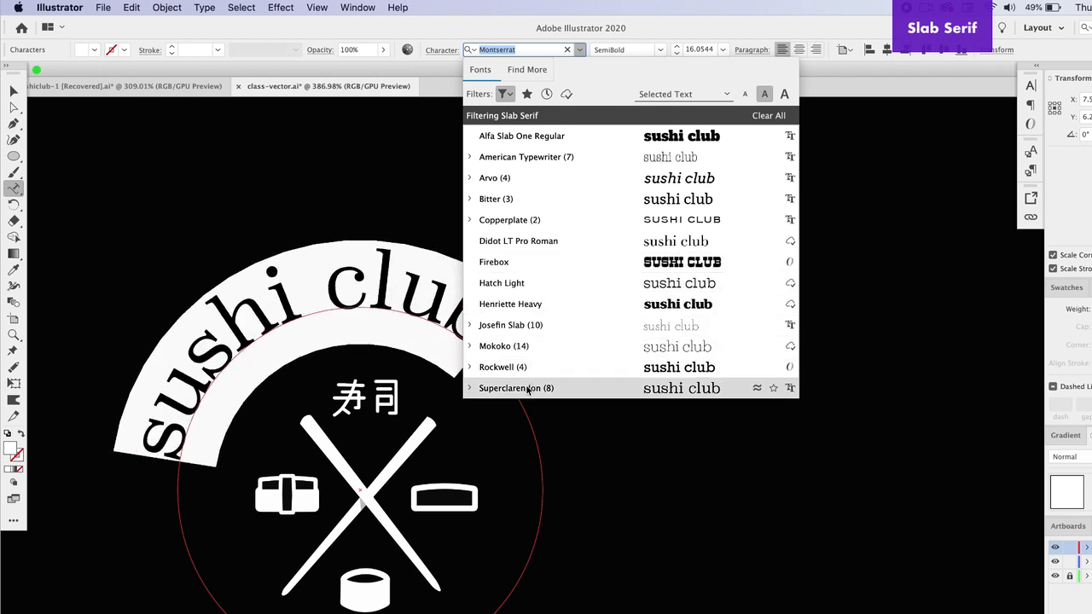
type("robo")
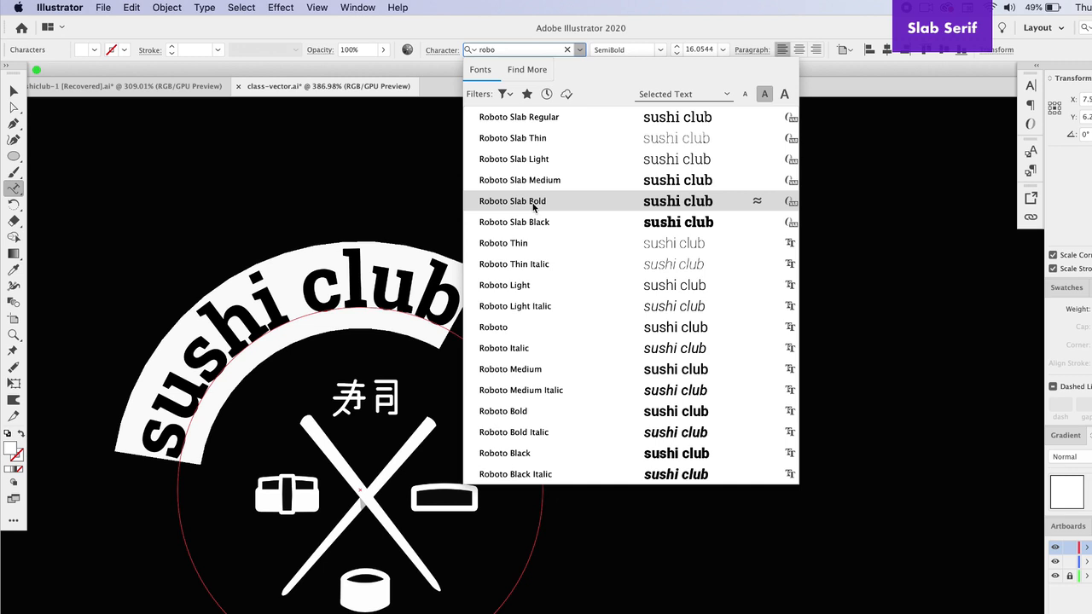
left_click(533, 204)
key("Escape")
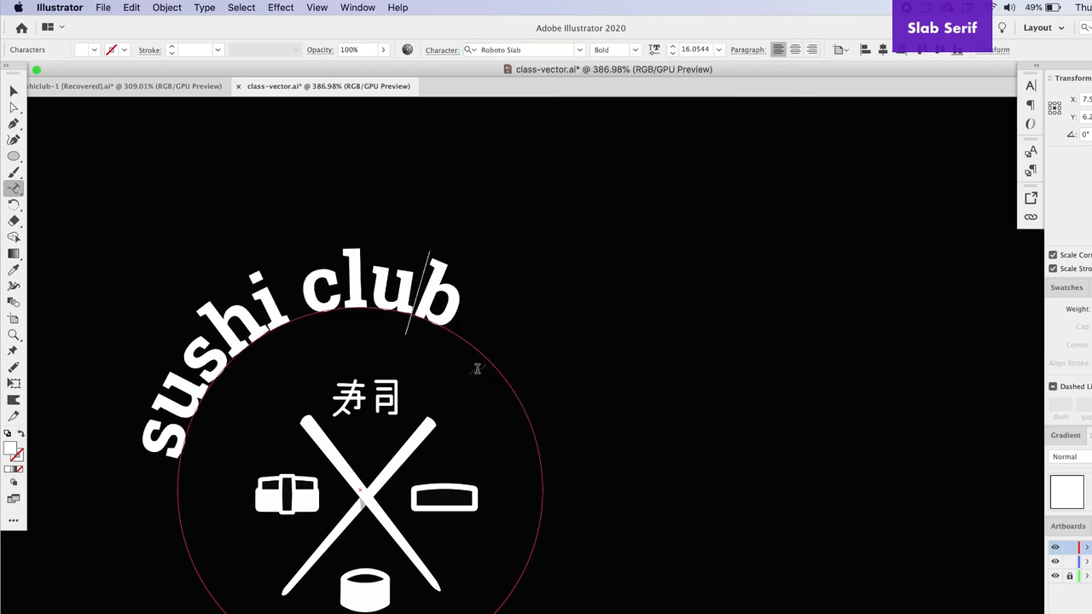
- Set the title's tracking to 500
scroll(475, 368, "left", 3)
scroll(475, 368, "down", 2)
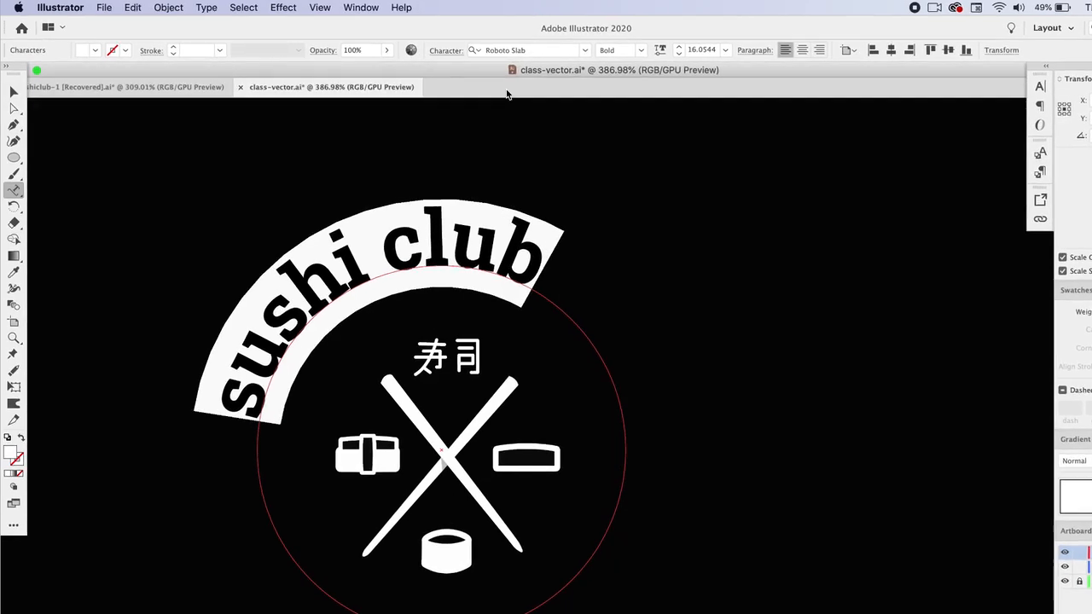
left_click(446, 51)
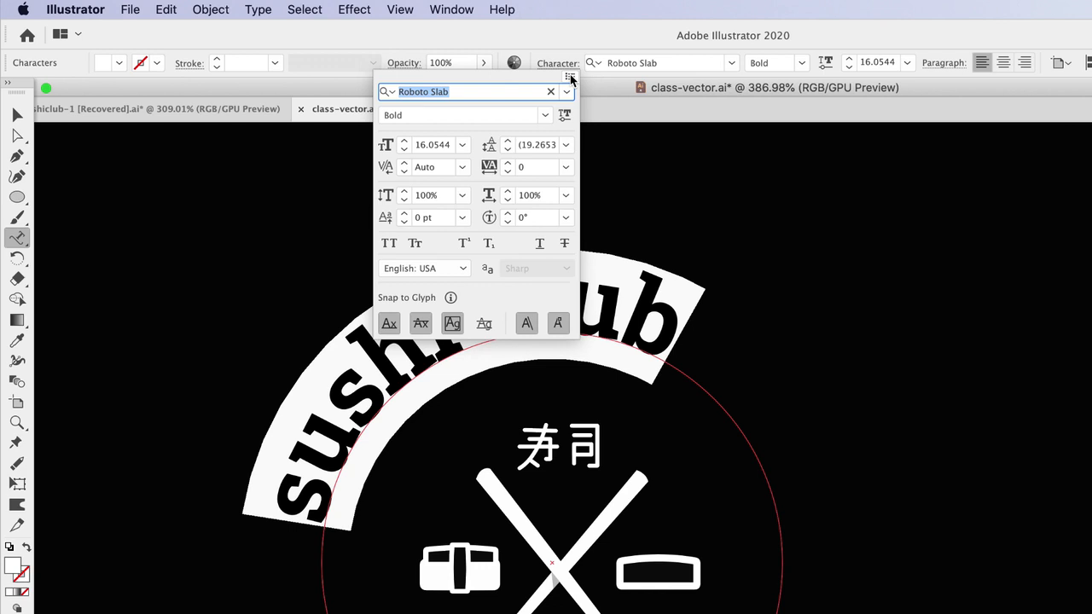
left_click(566, 166)
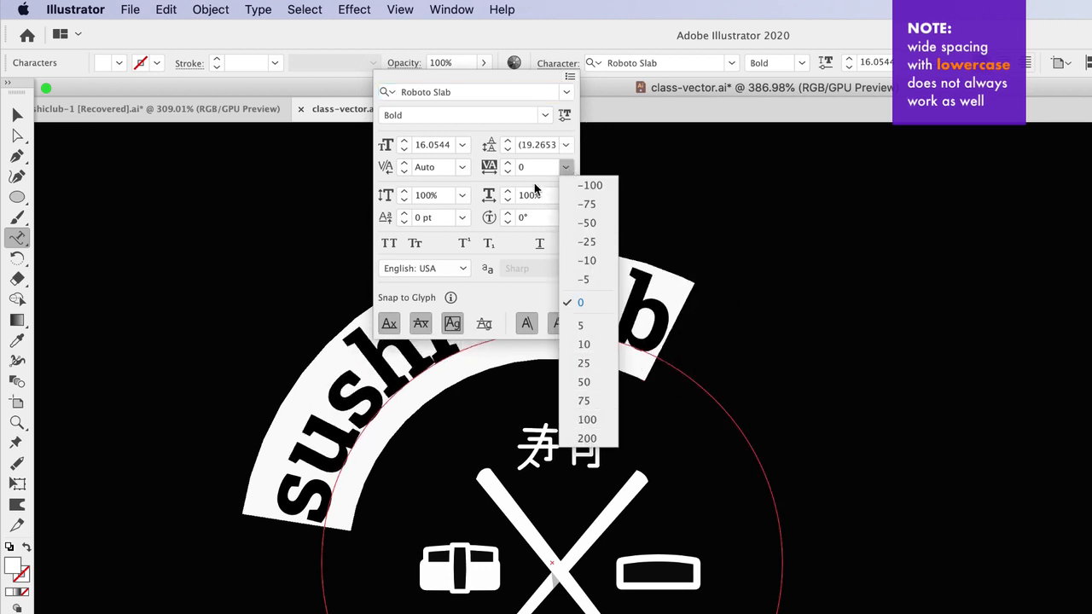
left_click(536, 188)
left_click(534, 168)
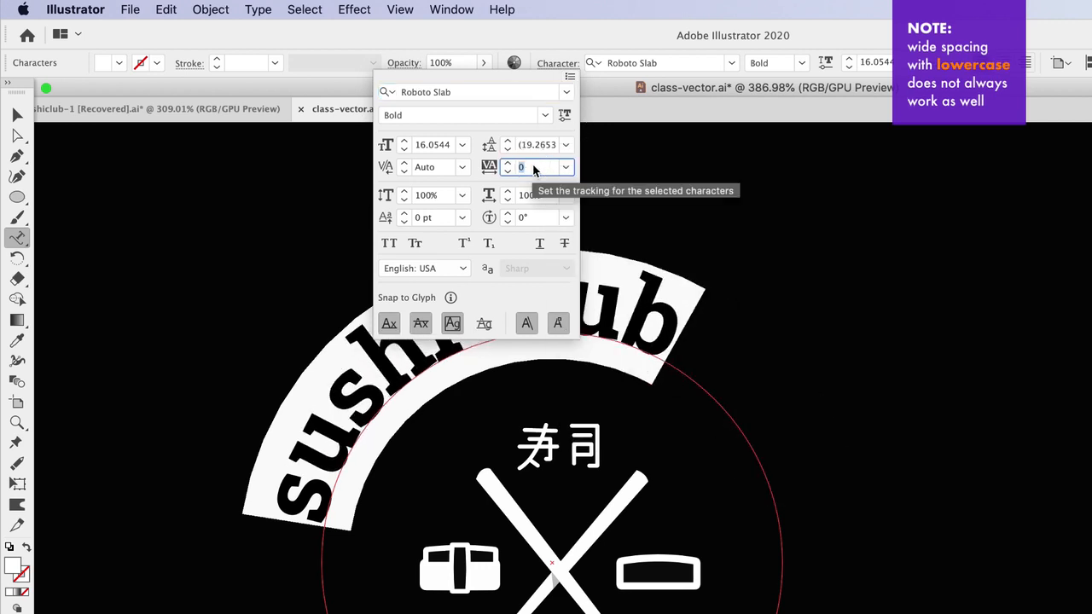
key("Return")
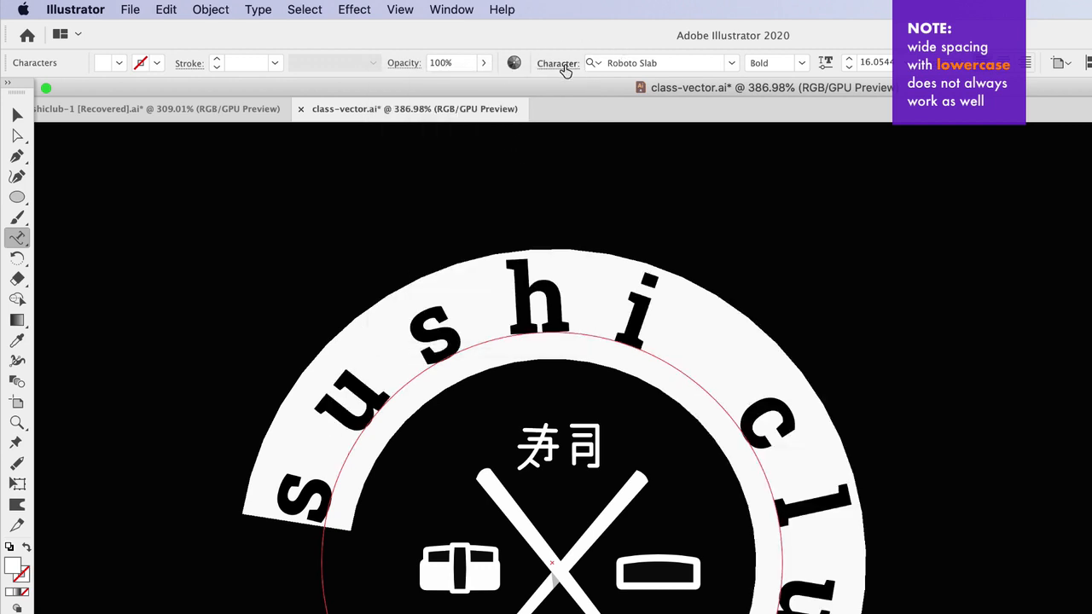
- Apply All Caps to the curved title text
left_click(567, 68)
left_click(569, 78)
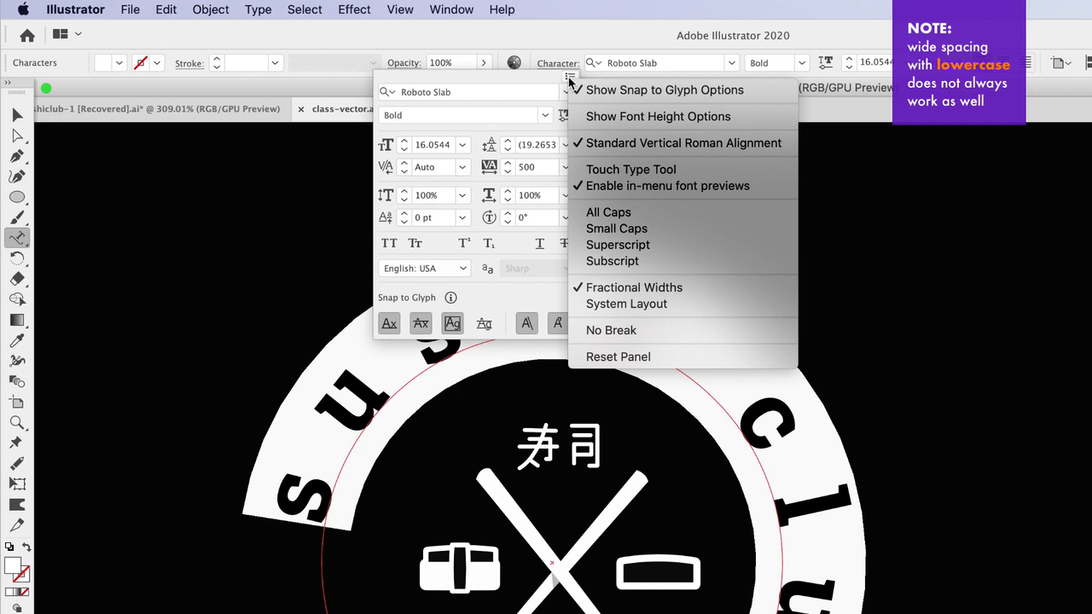
left_click(645, 213)
left_click(521, 41)
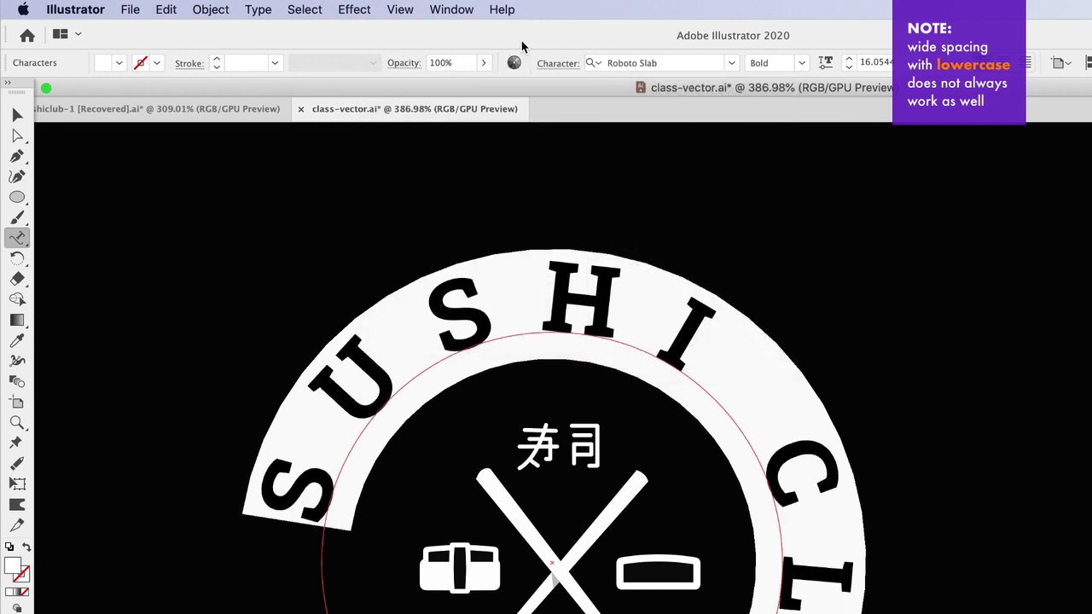
- Decrease the title's font size step by step to about 10 pt
key("super+shift+comma")
key("super+shift+comma")
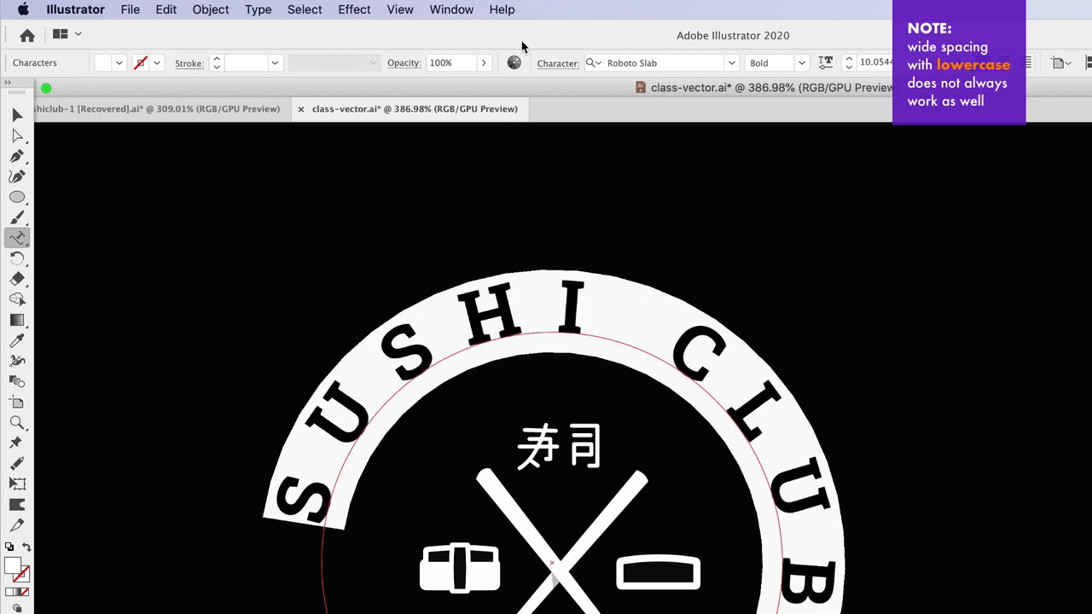
key("super+shift+period")
key("super+shift+period")
key("super+shift+period")
key("super+shift+period")
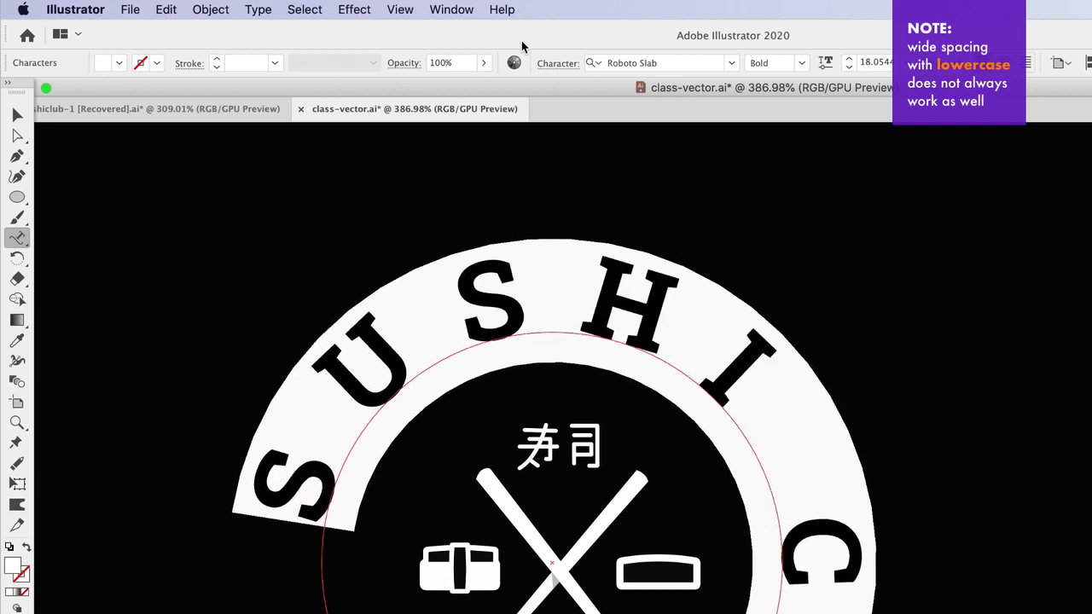
key("super+shift+comma")
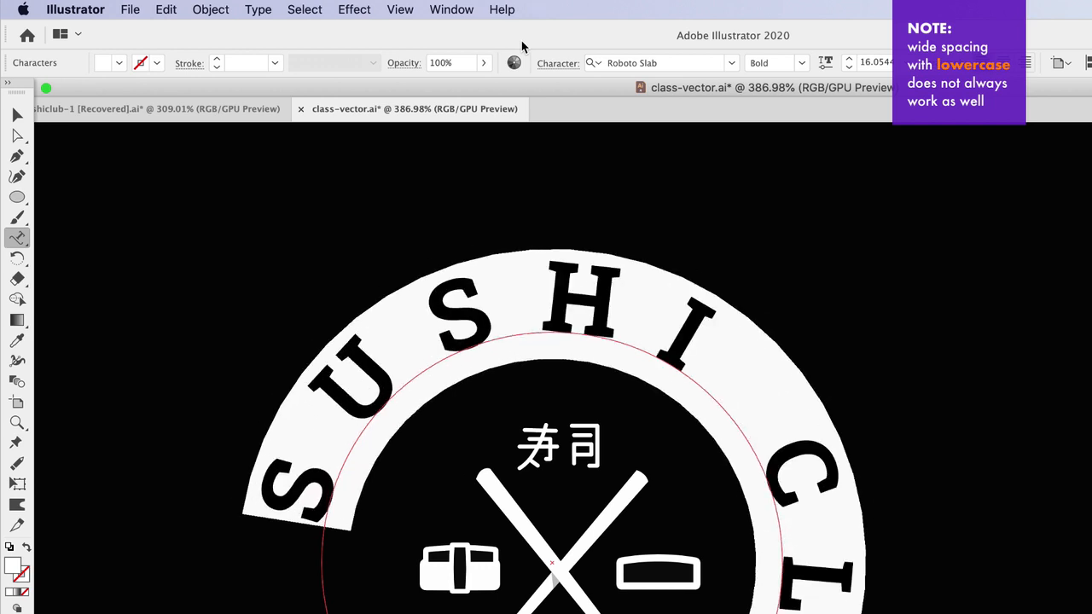
key("super+shift+comma")
key("super+shift+comma")
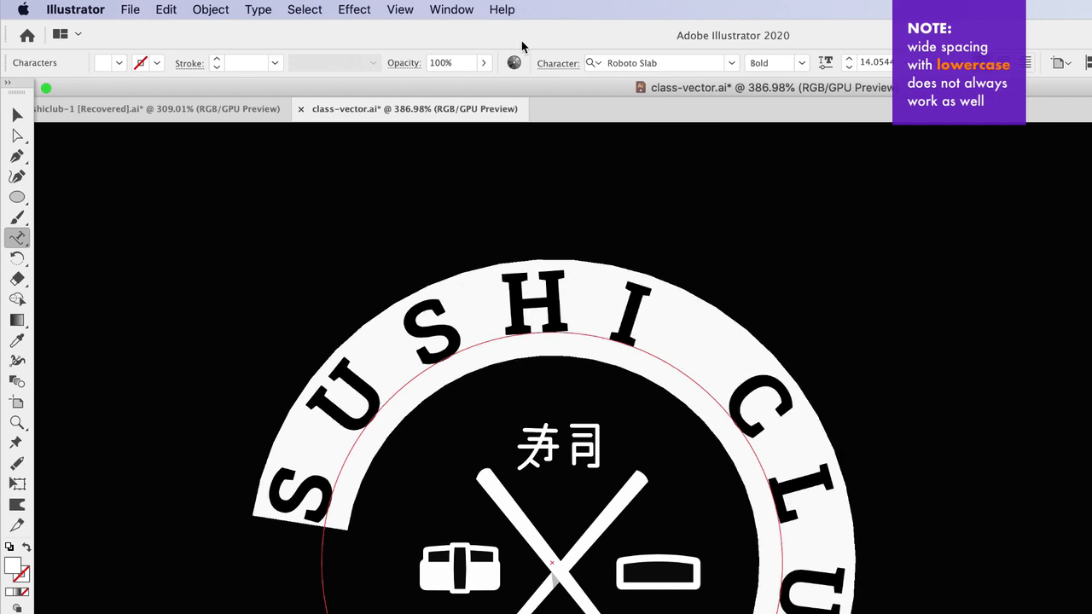
key("super+shift+comma")
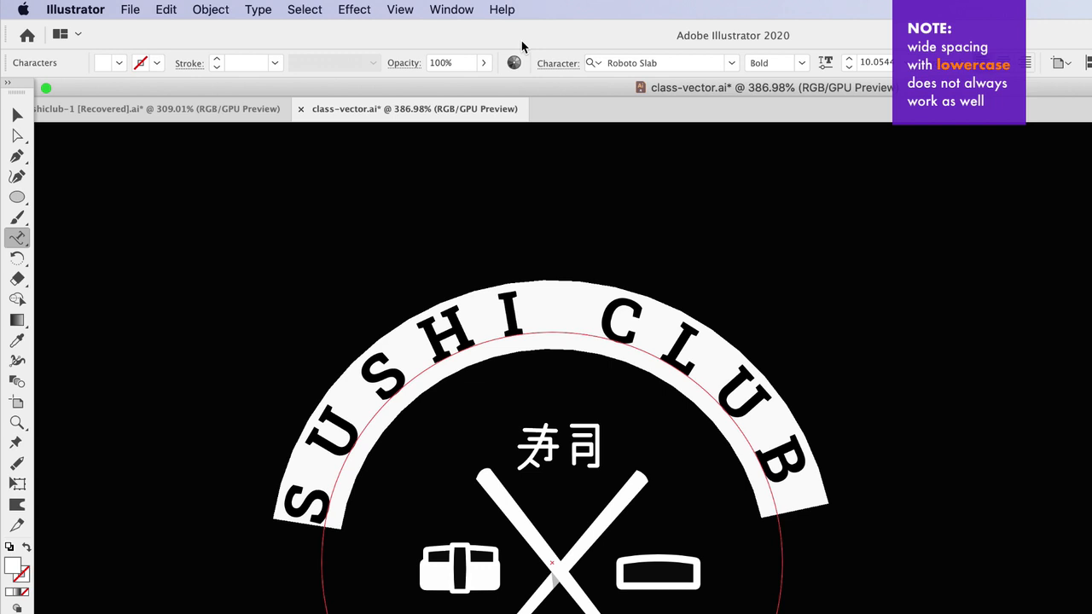
left_click(17, 114)
left_click(159, 222)
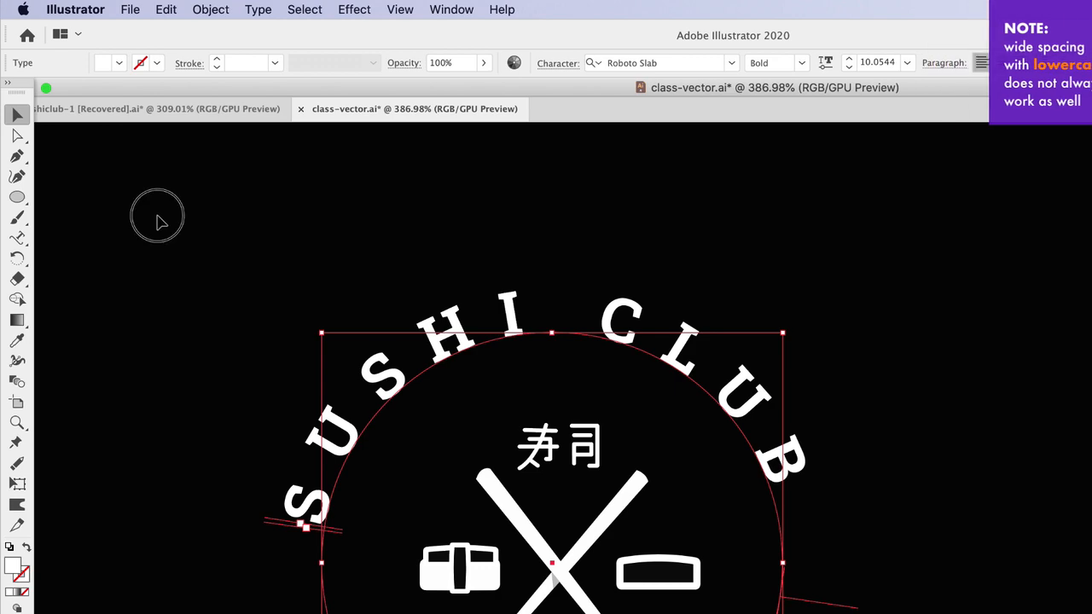
double_click(713, 401)
key("super+a")
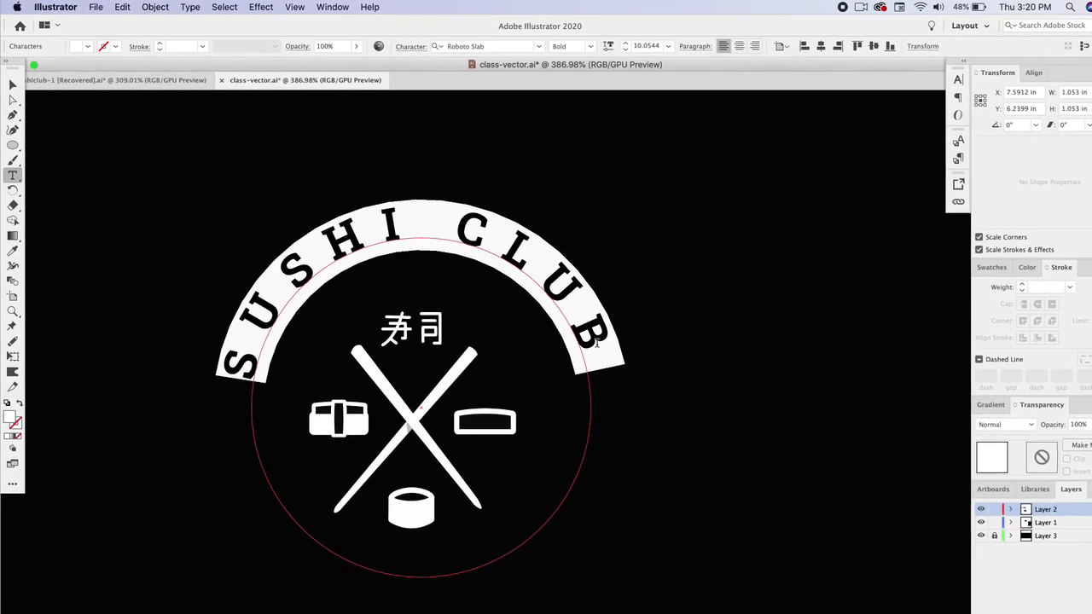
key("Escape")
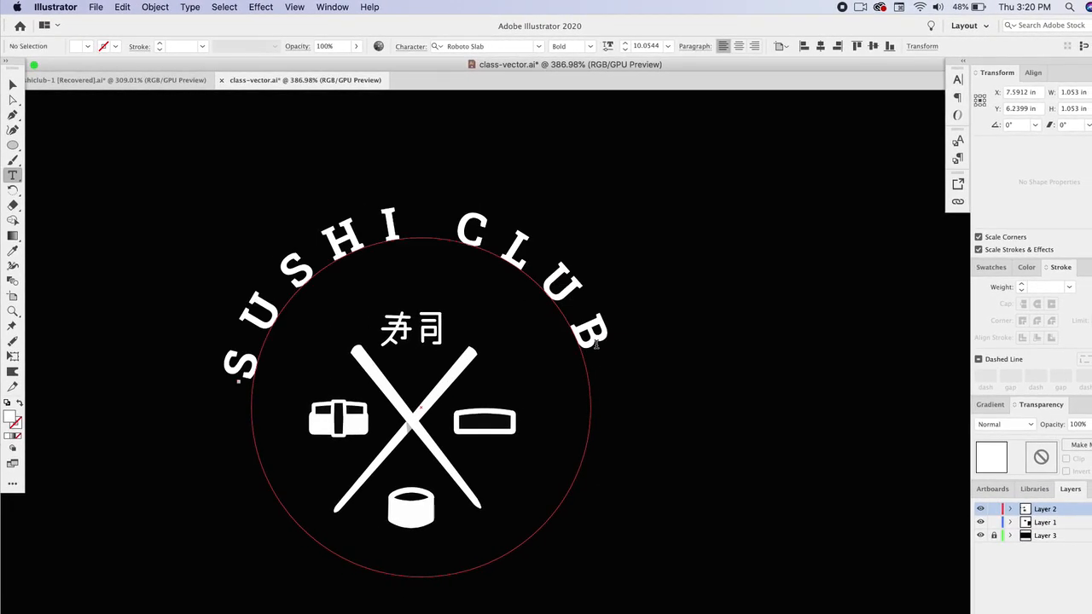
- Duplicate the curved title with its circle path and move the copy to the right of the logo
left_click(595, 343)
left_click(17, 84)
left_click_drag(395, 223, 528, 245)
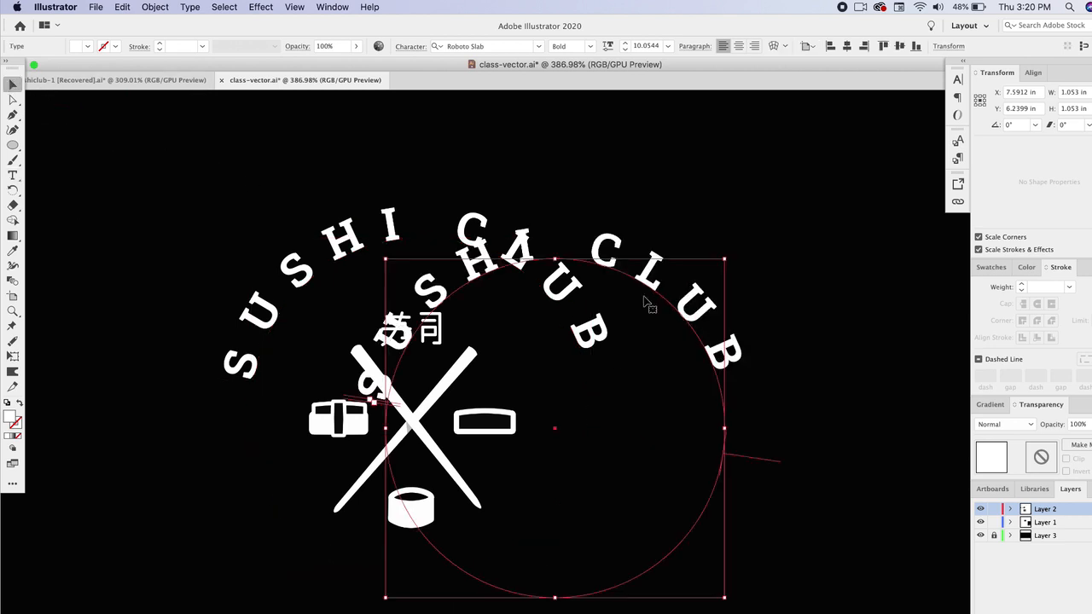
left_click_drag(671, 305, 751, 280)
- Slide the copied text around to the bottom of its circle and rewrite it as 'AUTHENTICALLY PREPARED' in Montserrat
scroll(777, 371, "up", 2)
scroll(790, 383, "up", 1)
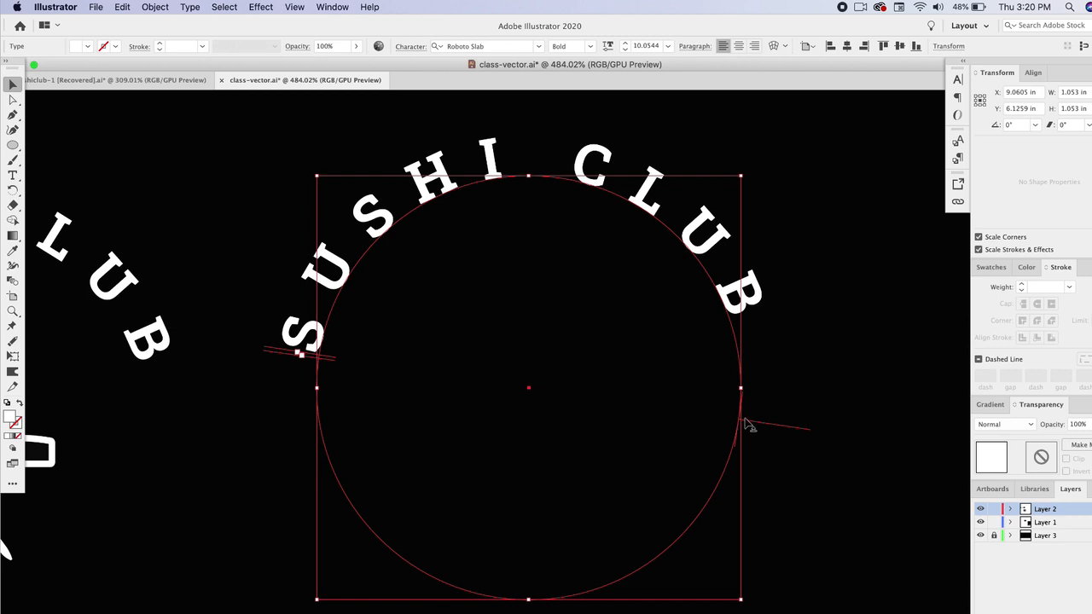
left_click_drag(743, 419, 490, 509)
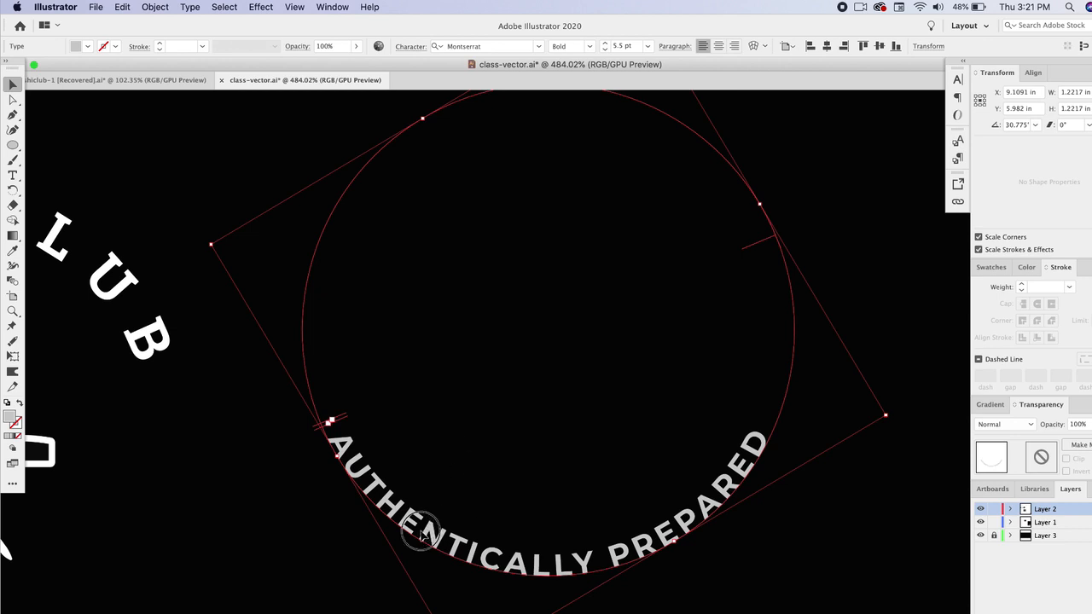
triple_click(421, 531)
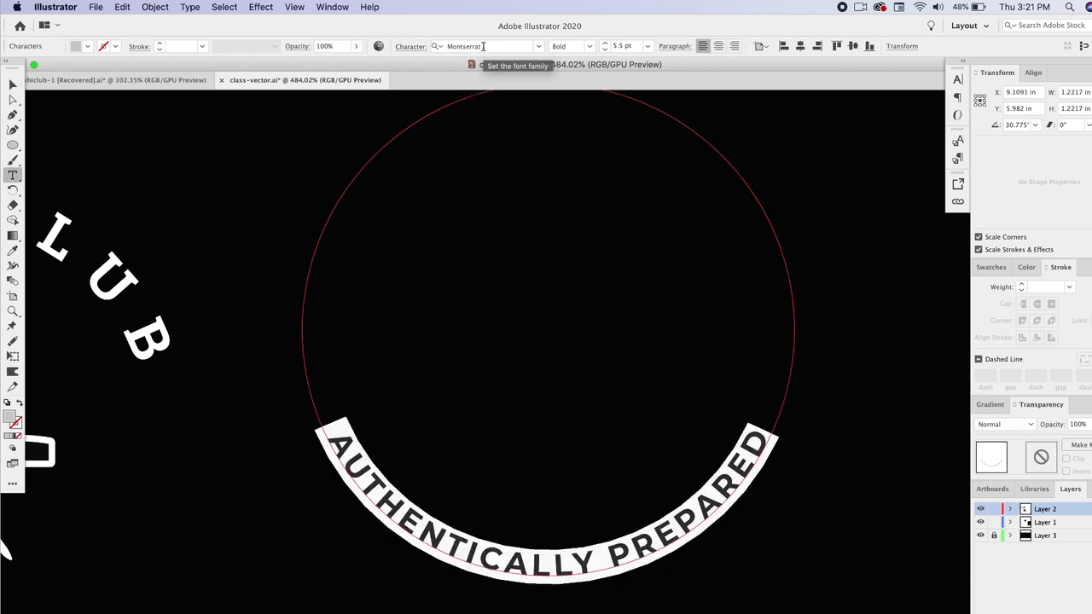
- Move the 'AUTHENTICALLY PREPARED' circle text onto the logo so it curves beneath the icon
left_click(13, 83)
scroll(357, 459, "down", 5)
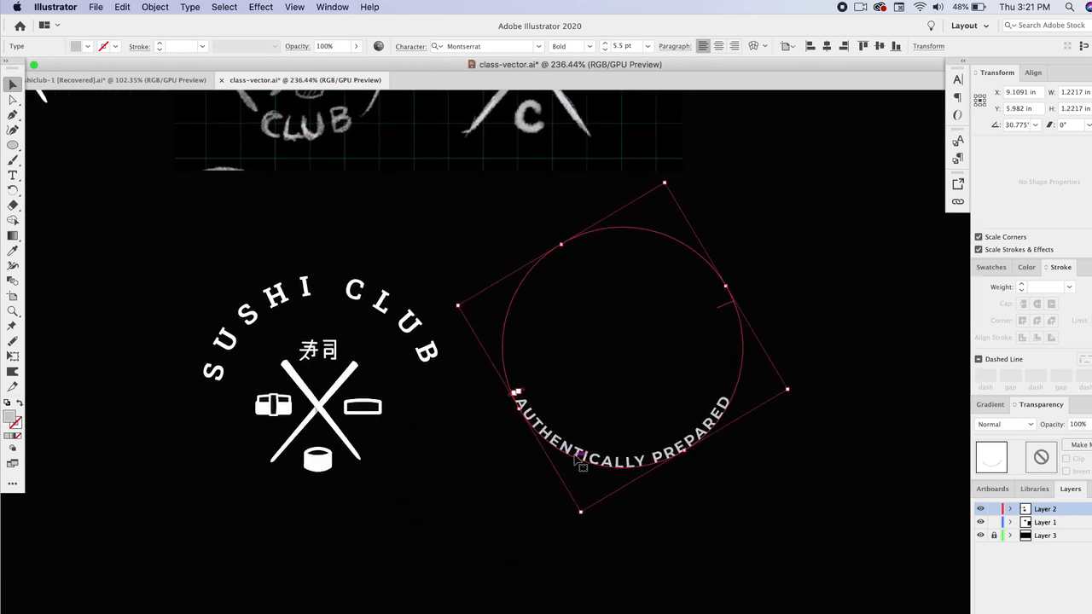
left_click_drag(578, 461, 277, 505)
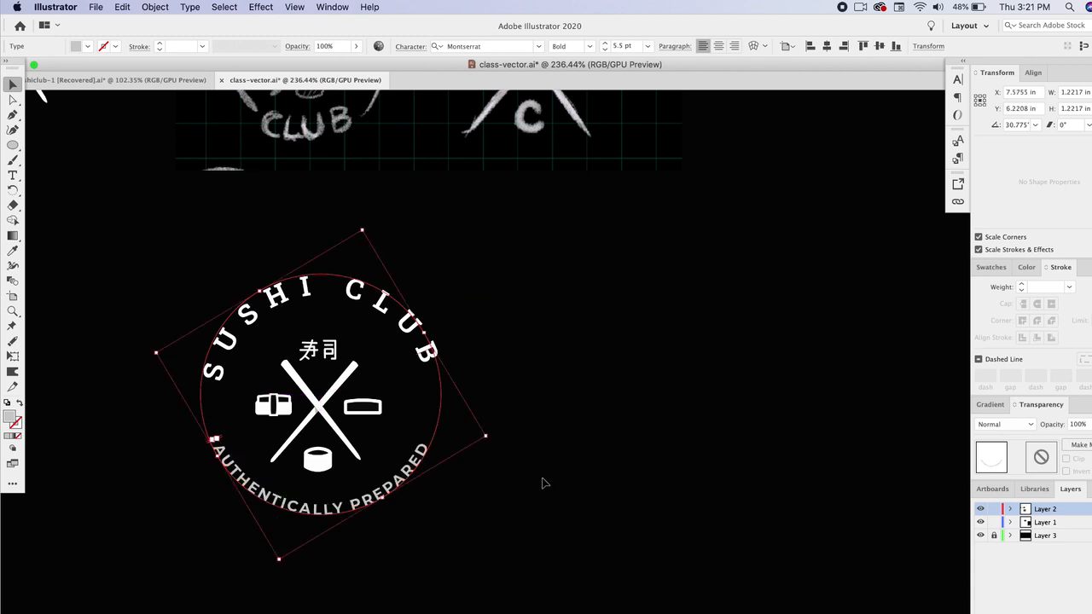
left_click(521, 492)
scroll(521, 492, "left", 5)
scroll(524, 493, "left", 3)
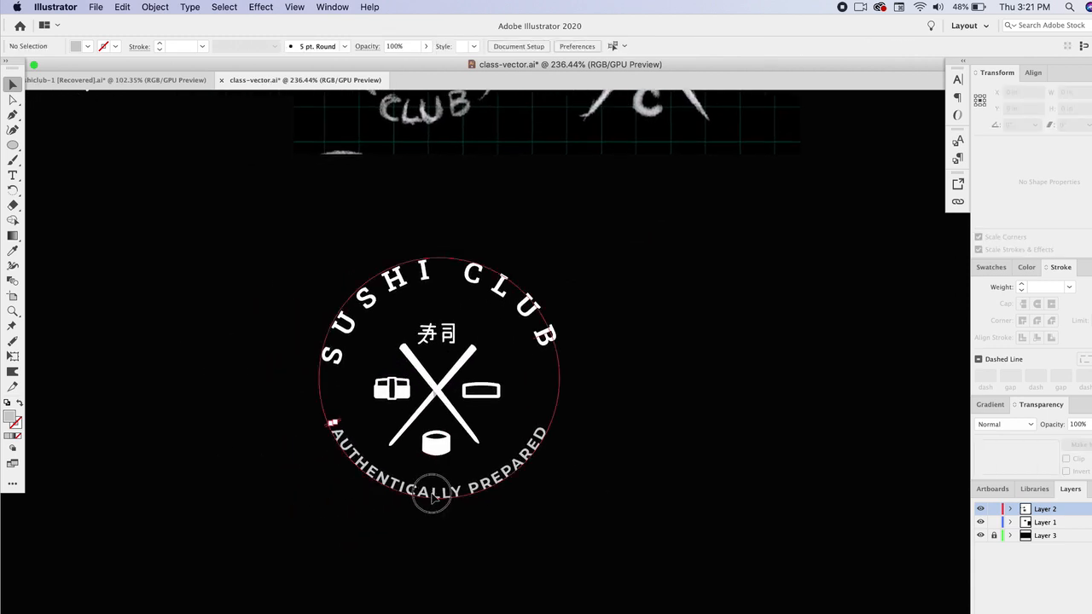
left_click_drag(432, 500, 436, 504)
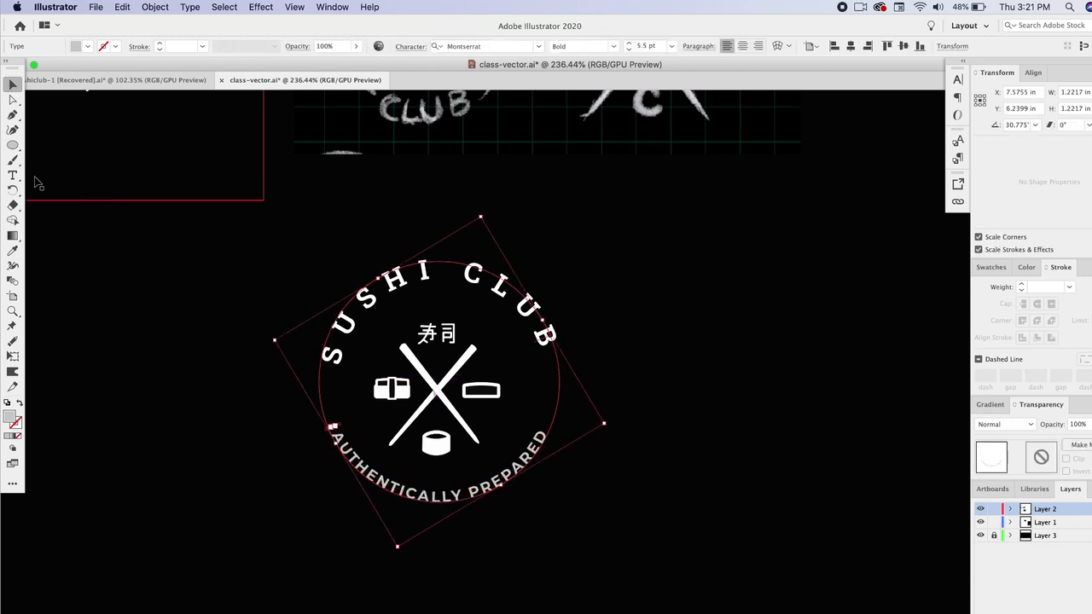
- Draw a circle about 1 inch across as a guide and move it to the right of the logo
key("l")
left_click_drag(124, 235, 321, 434)
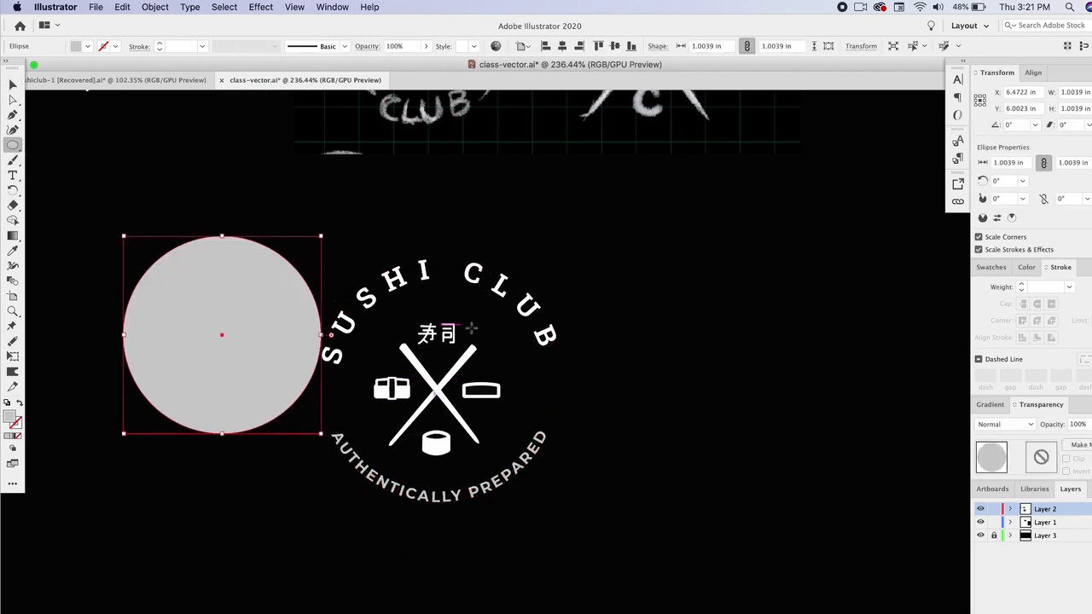
left_click_drag(782, 272, 920, 182)
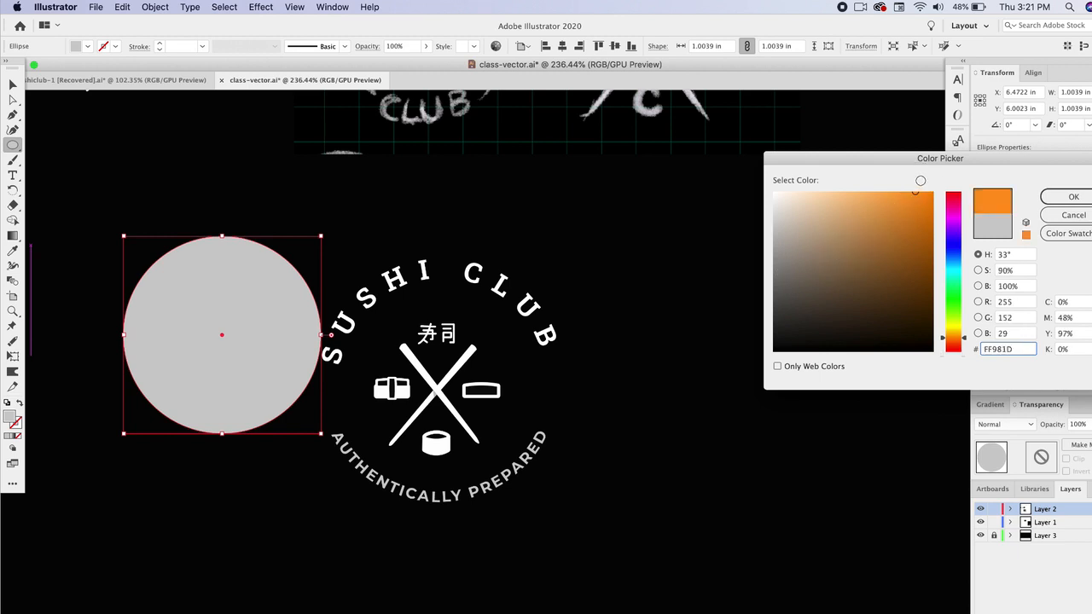
left_click(1064, 195)
left_click(13, 86)
left_click_drag(220, 328, 732, 367)
- Fit the curved 'SUSHI CLUB' title and 'AUTHENTICALLY PREPARED' subtitle around the guide circle, then delete the circle
left_click_drag(537, 311, 804, 301)
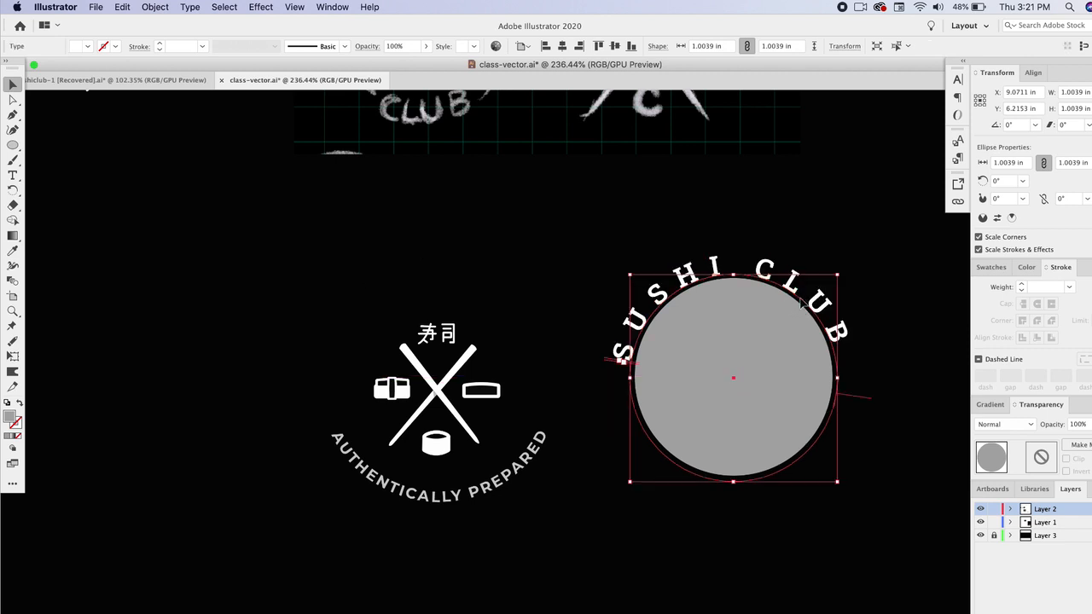
left_click_drag(426, 500, 715, 486)
left_click(749, 354)
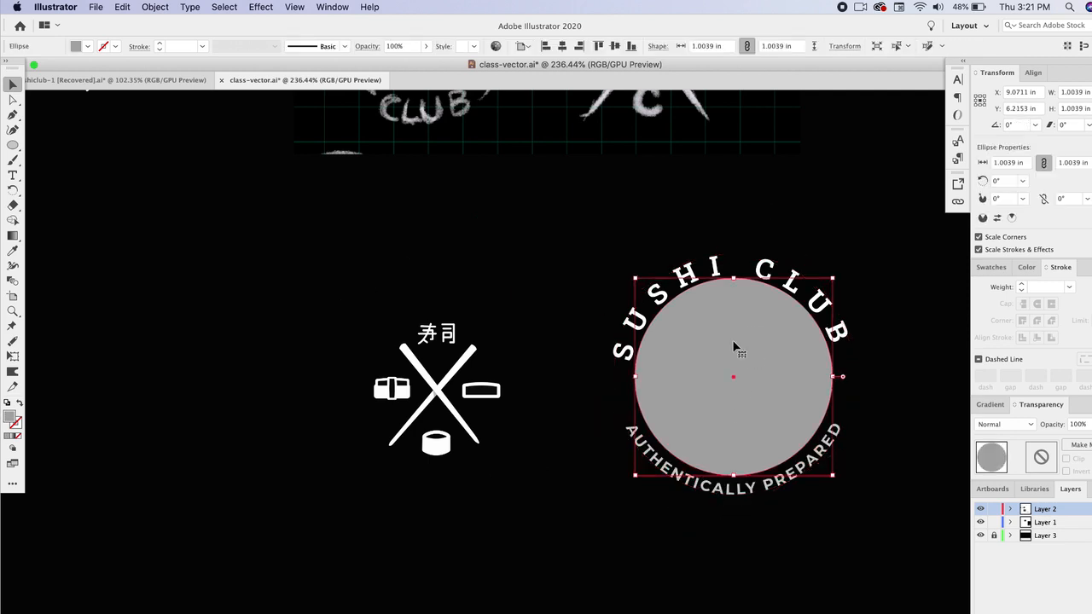
key("Delete")
- Move the nigiri, chopsticks and dish icon group into the new ring and enlarge it slightly
left_click_drag(312, 276, 516, 426)
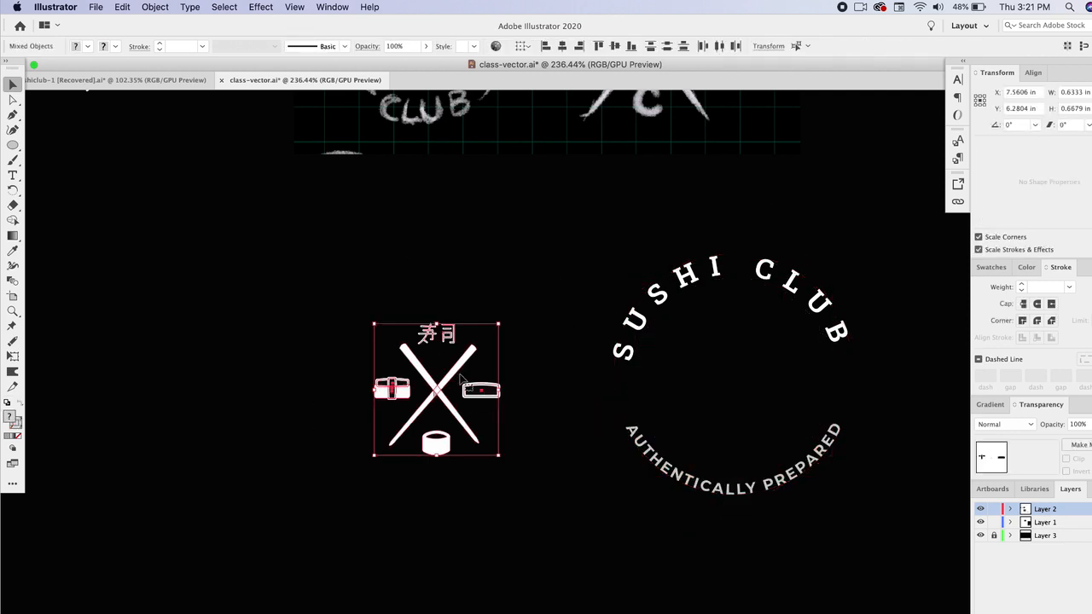
left_click_drag(458, 372, 745, 371)
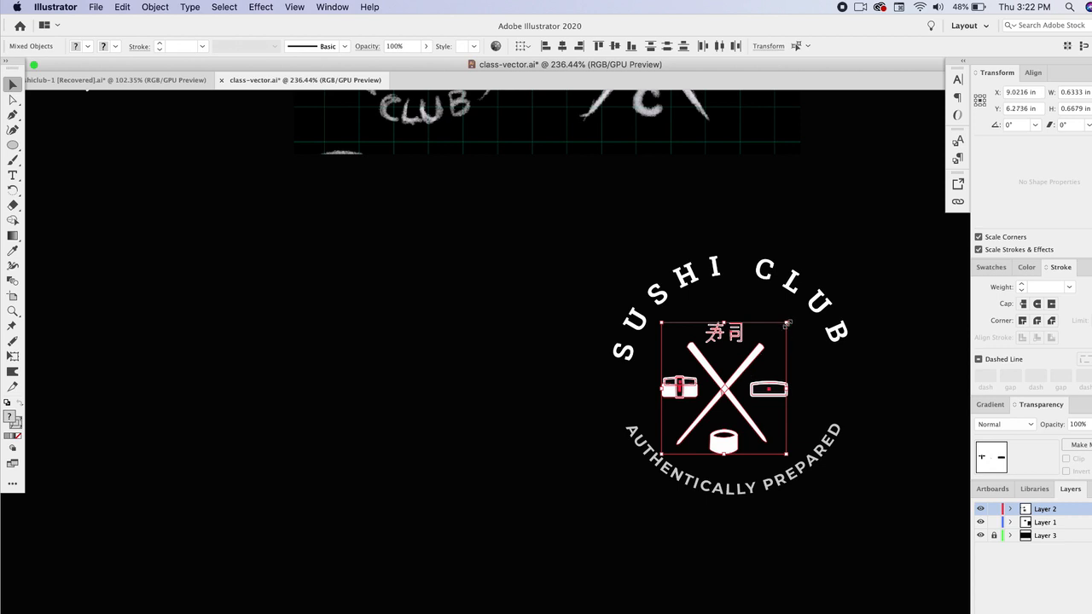
left_click_drag(786, 323, 800, 309)
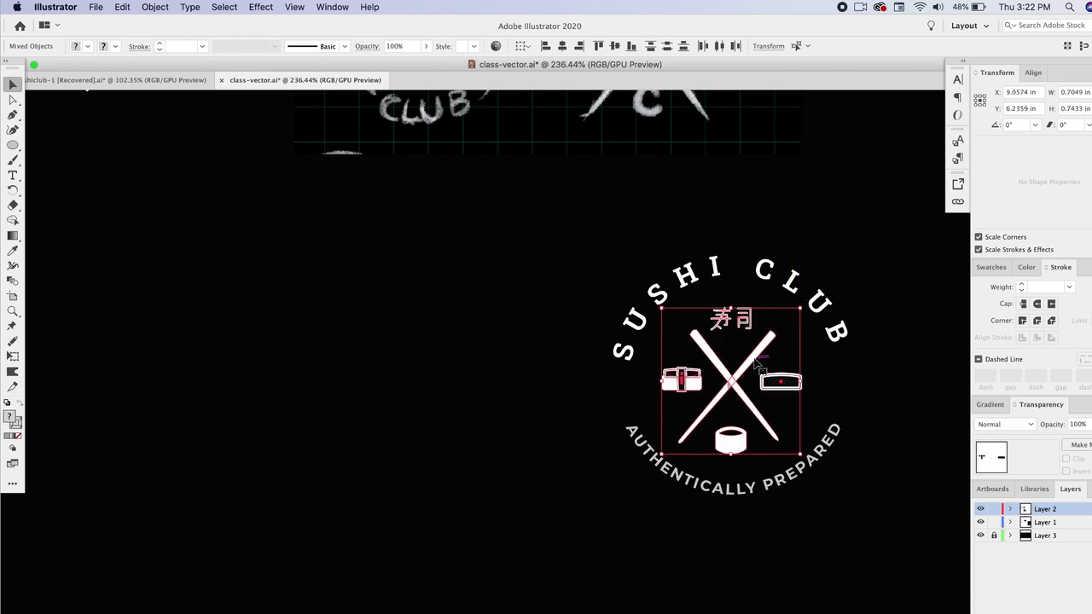
left_click_drag(755, 360, 756, 356)
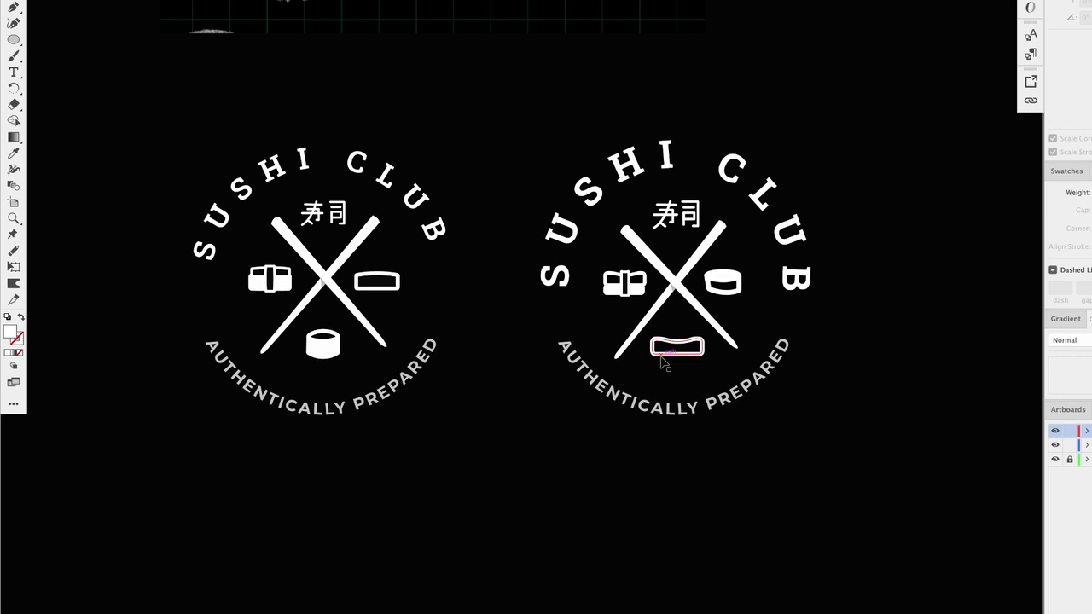
- Browse the hand-drawn knife lettering sketches on the other artboards
key("super+minus")
key("super+minus")
scroll(487, 331, "down", 2)
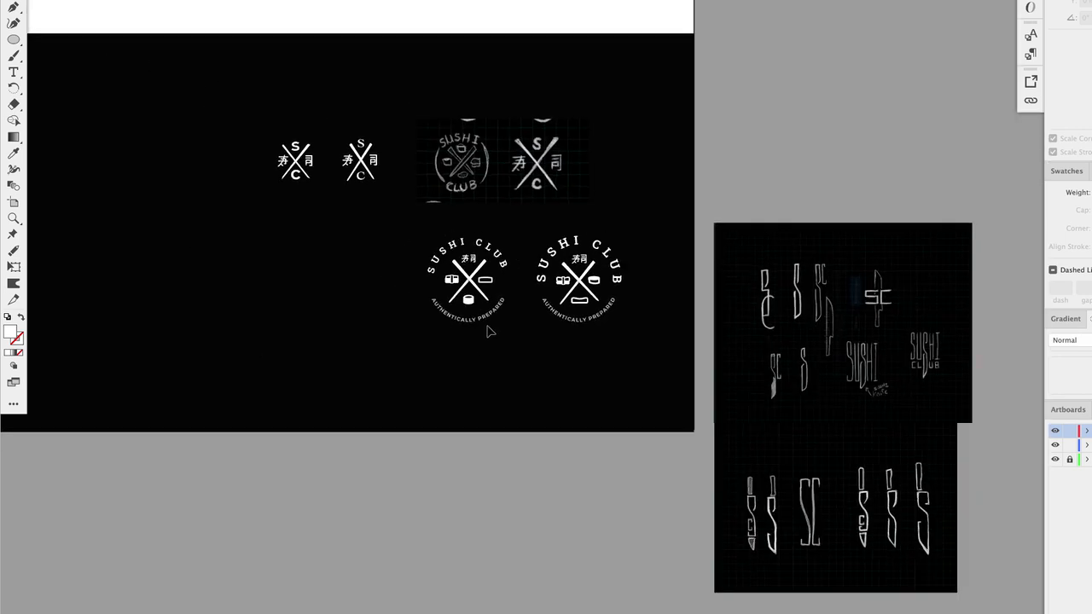
scroll(487, 331, "up", 5)
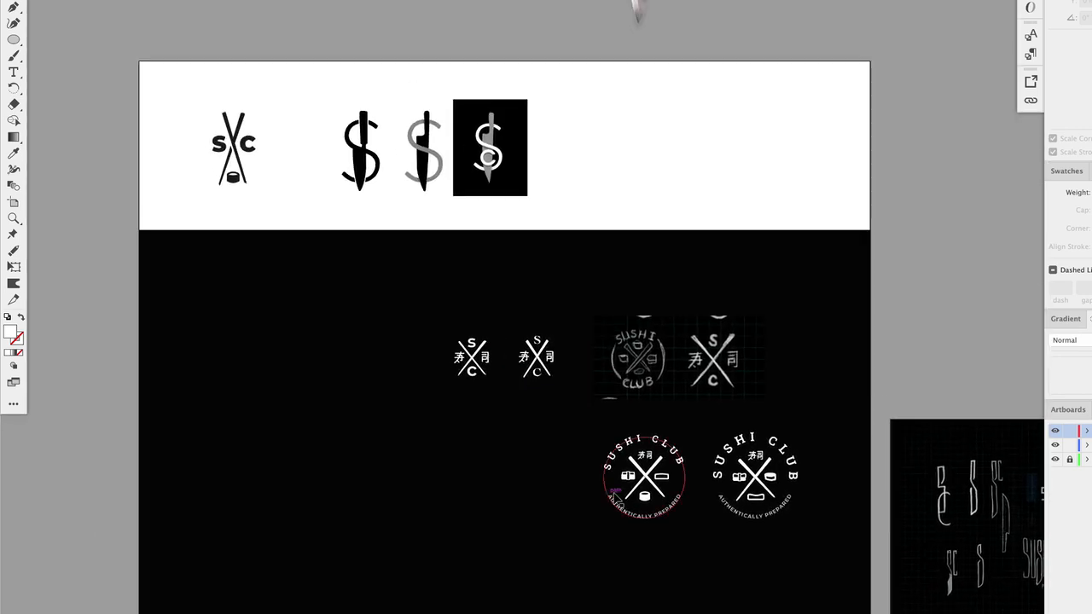
scroll(678, 520, "down", 5)
scroll(678, 521, "right", 4)
scroll(732, 371, "up", 3)
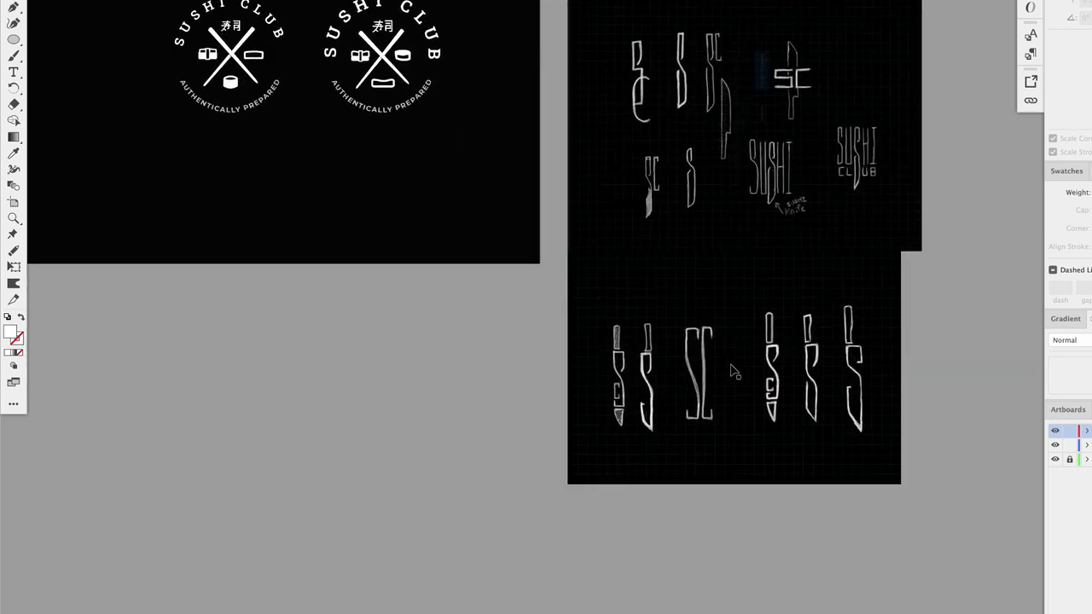
scroll(732, 371, "up", 4)
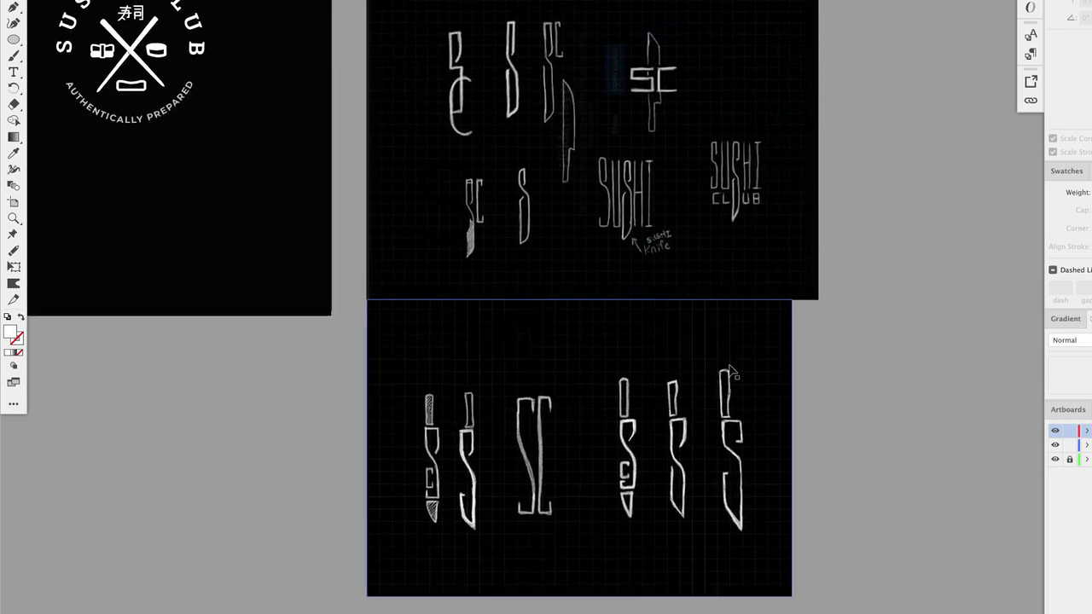
scroll(732, 371, "up", 3)
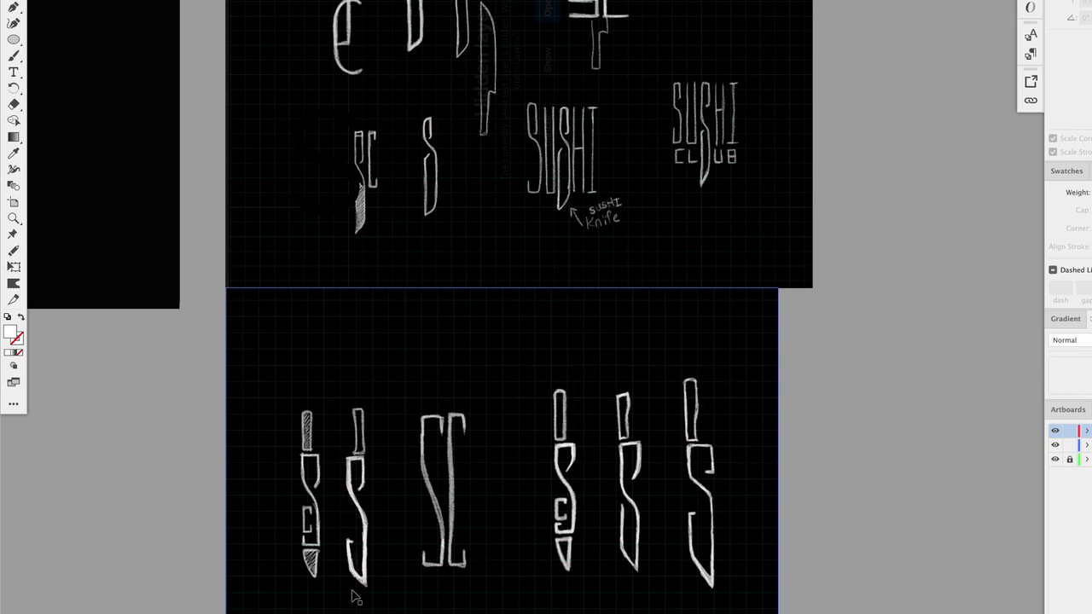
scroll(490, 334, "up", 5)
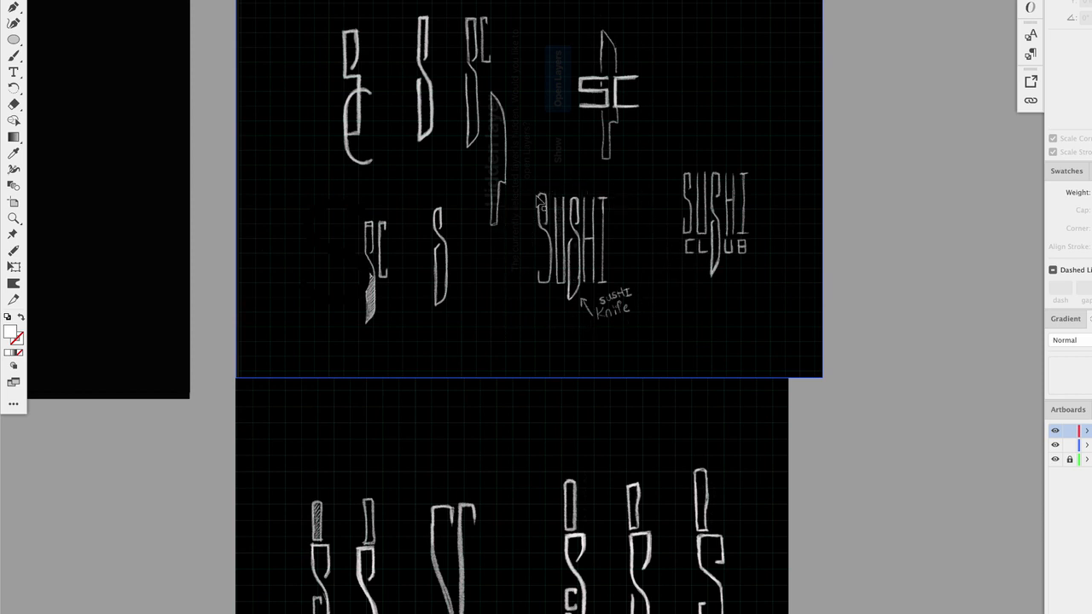
scroll(383, 496, "left", 9)
scroll(383, 496, "down", 5)
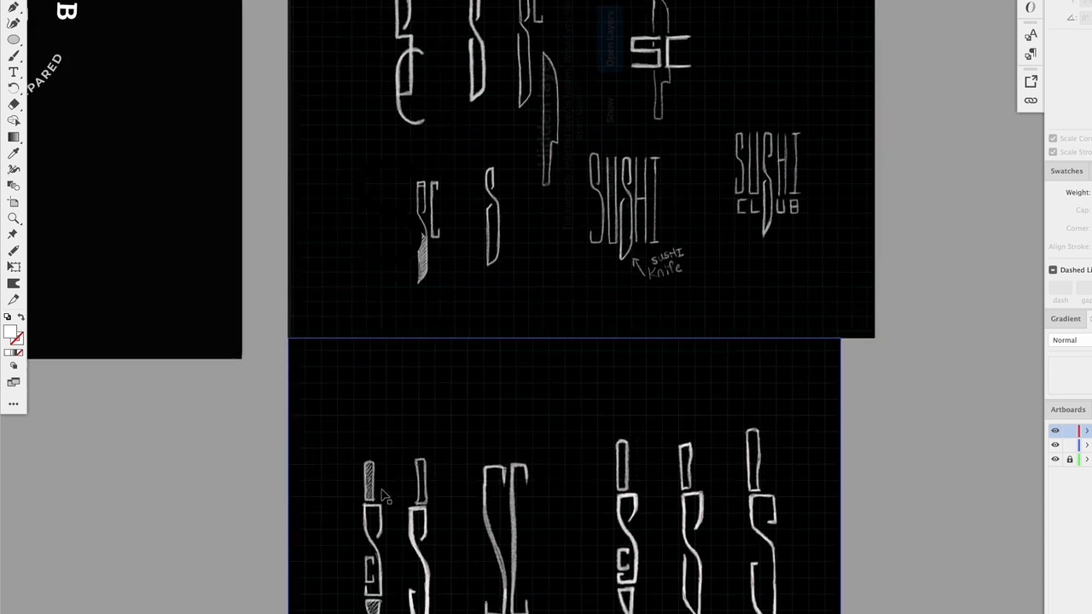
- Trace the knife handle of the second S sketch as a filled shape with the Pen tool
mouse_move(620, 502)
left_mouse_down()
mouse_move(410, 414)
mouse_move(213, 418)
left_mouse_up()
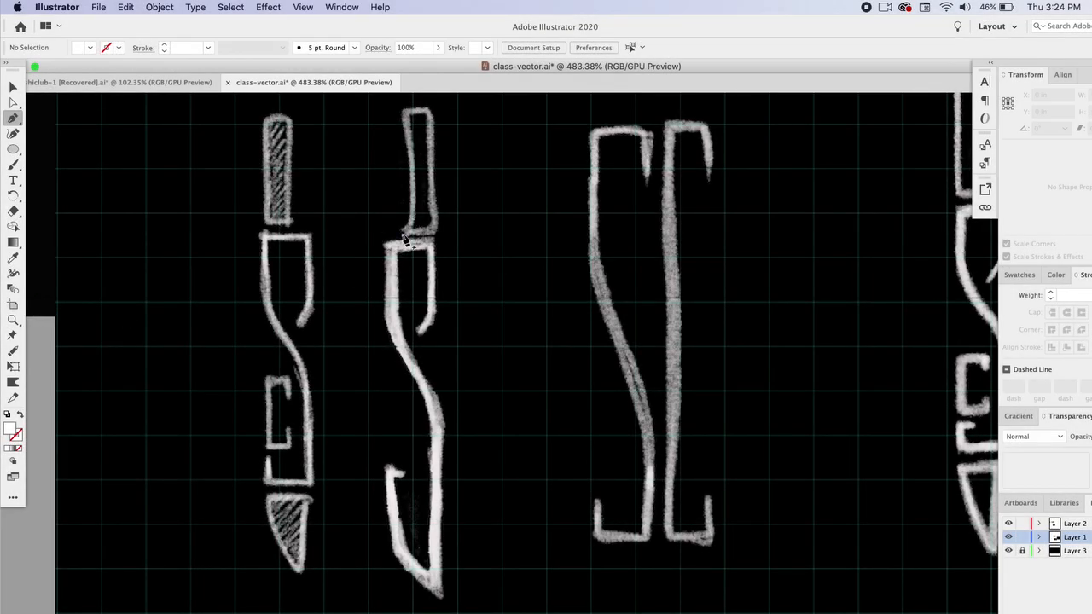
left_click(404, 235)
left_click_drag(413, 184, 408, 154)
left_click(404, 112)
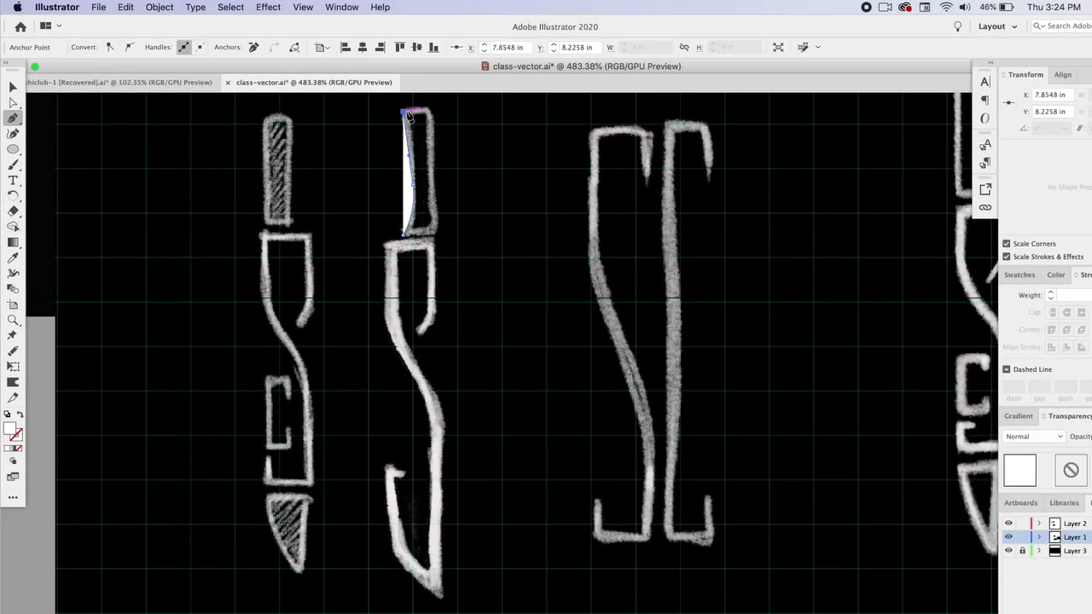
left_click(430, 111)
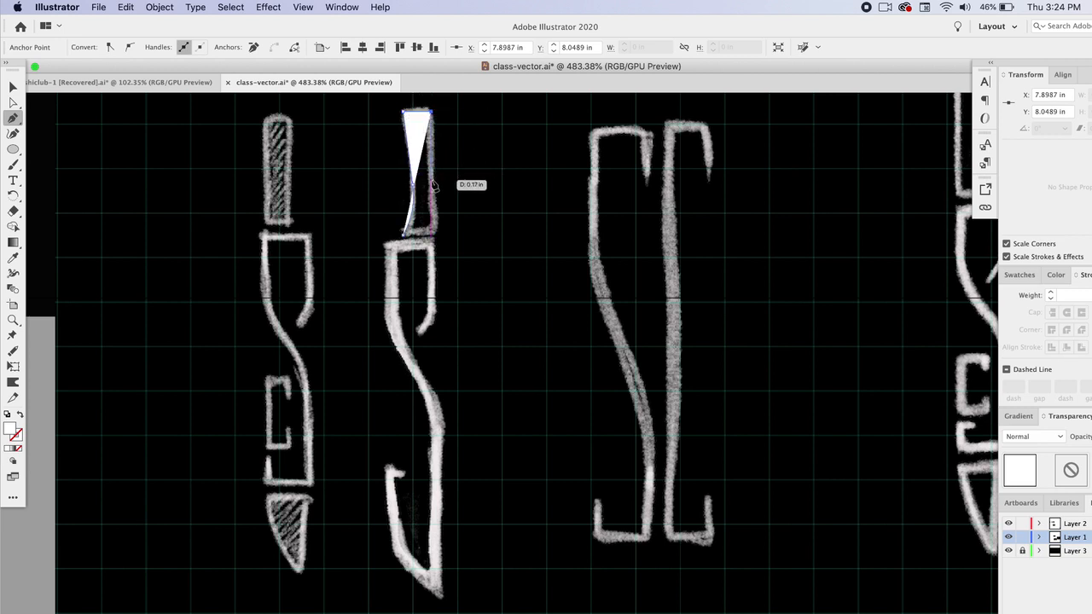
left_click_drag(431, 180, 433, 194)
left_click_drag(434, 232, 376, 233)
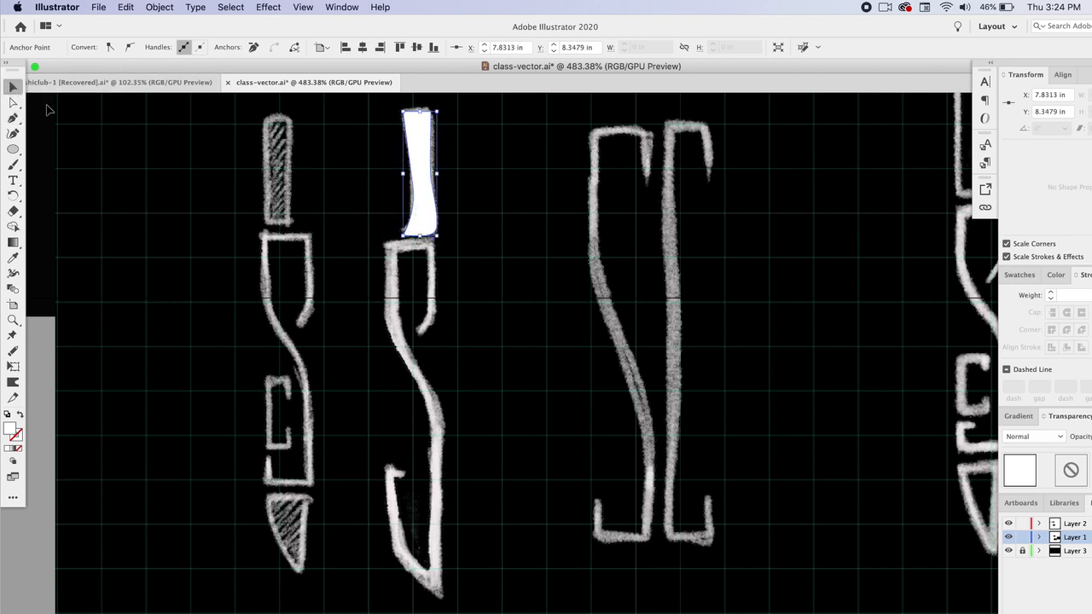
left_click(168, 153, "super")
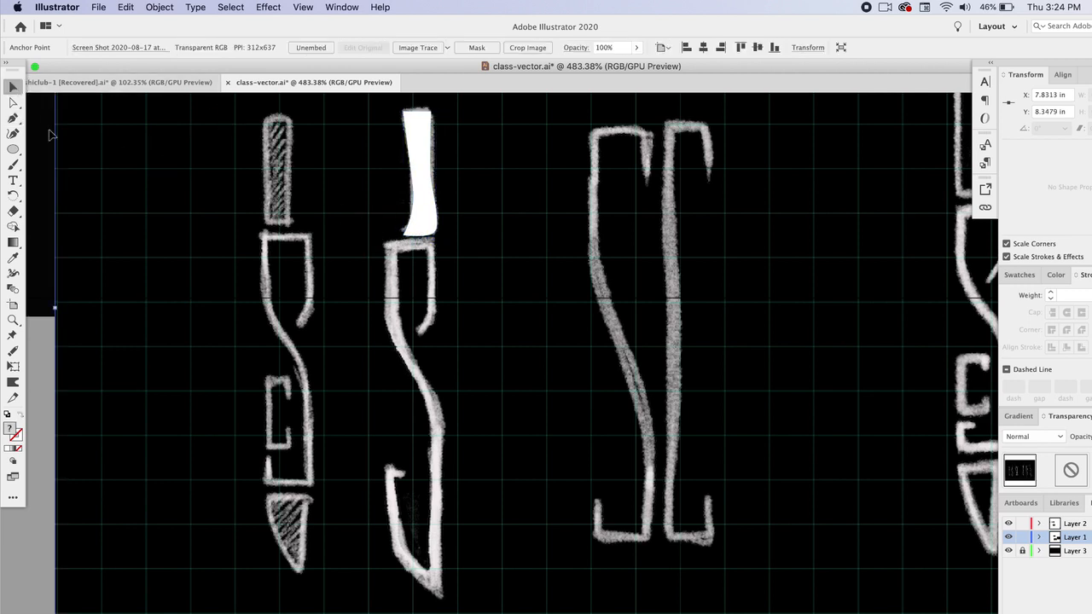
- Trace the S-shaped knife blade outline of the second sketch with the Pen tool below the handle
left_click(420, 331)
left_click_drag(432, 312, 432, 300)
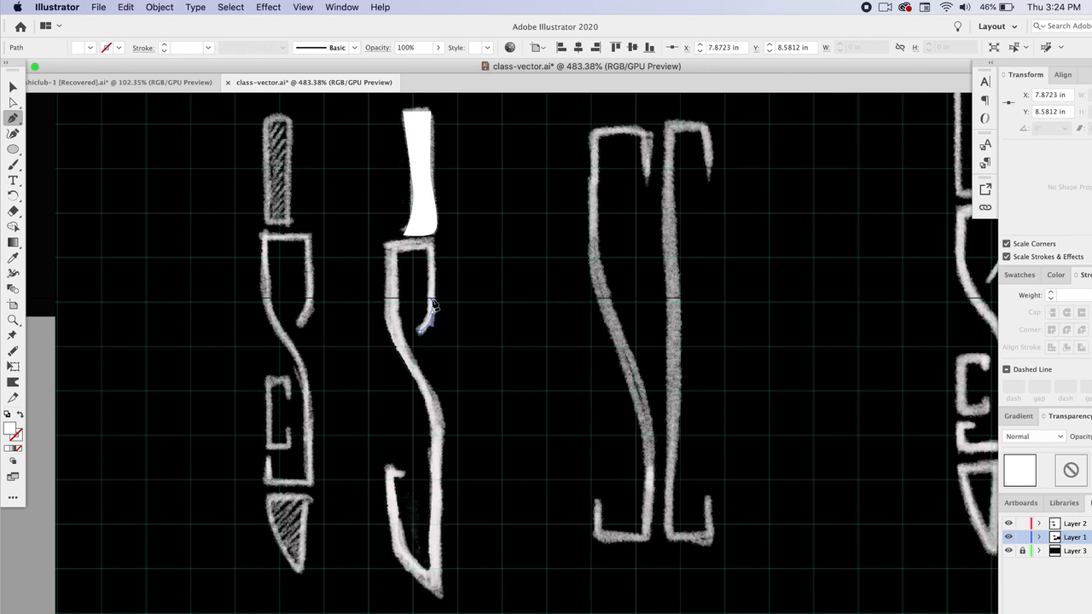
left_click(432, 246)
left_click(389, 247)
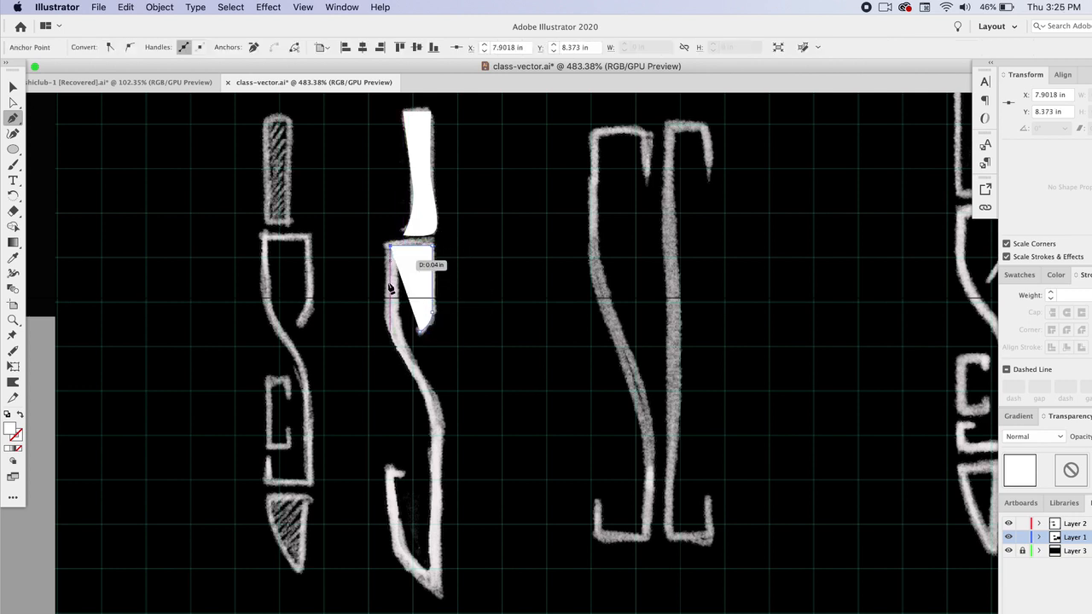
left_click(389, 320)
left_click_drag(417, 378, 431, 399)
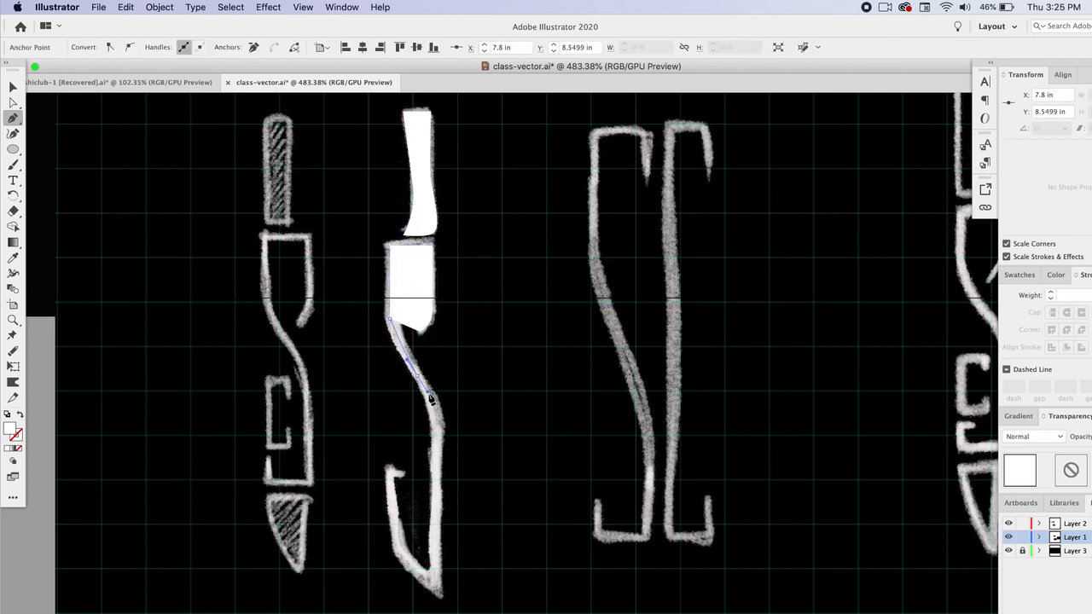
left_click_drag(437, 445, 436, 478)
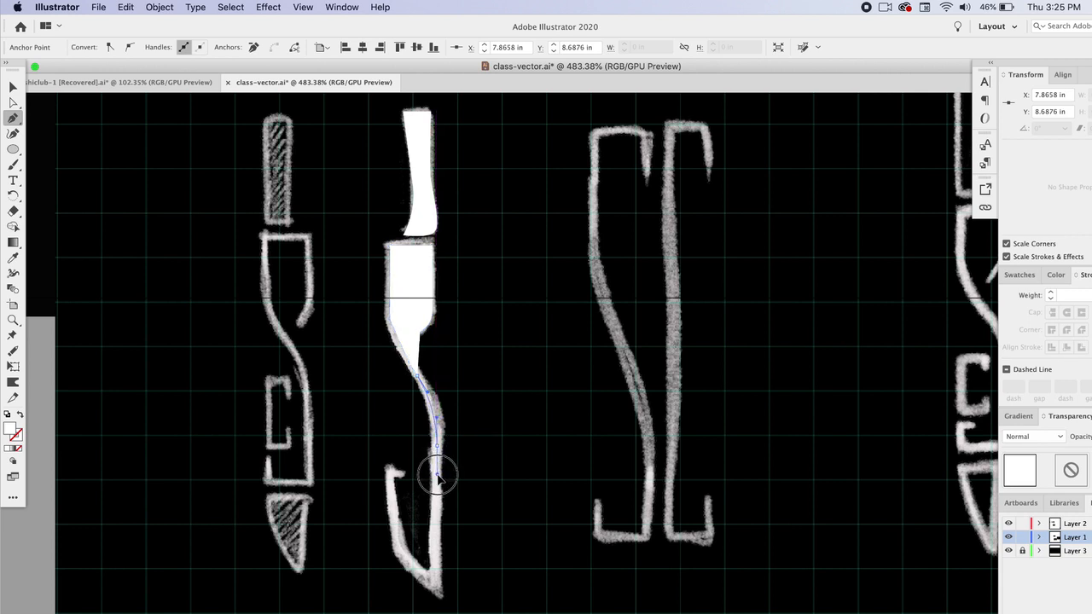
left_click(437, 587)
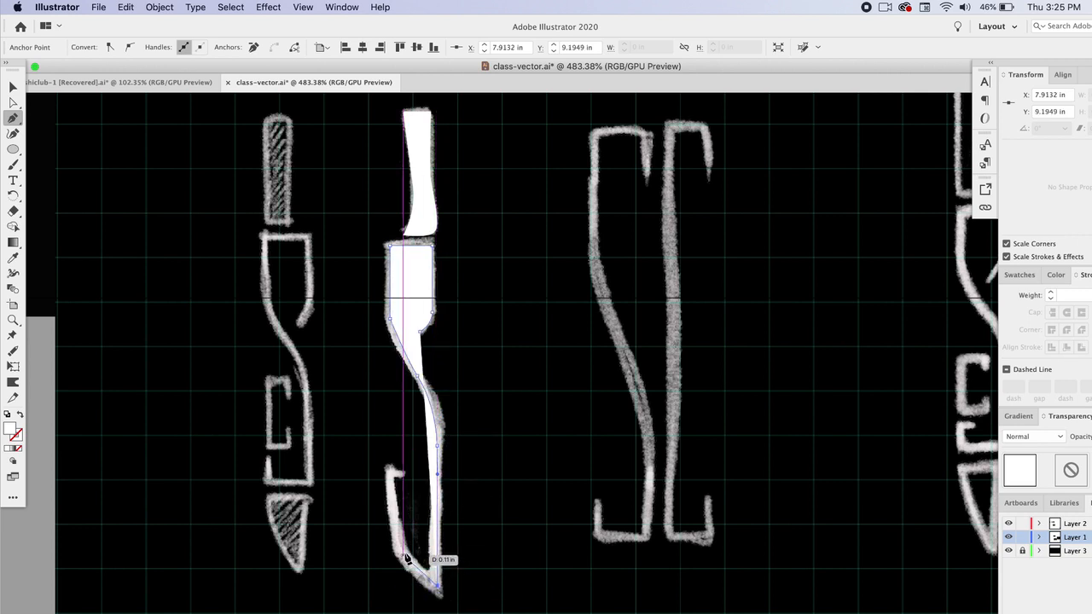
left_click_drag(394, 535, 392, 515)
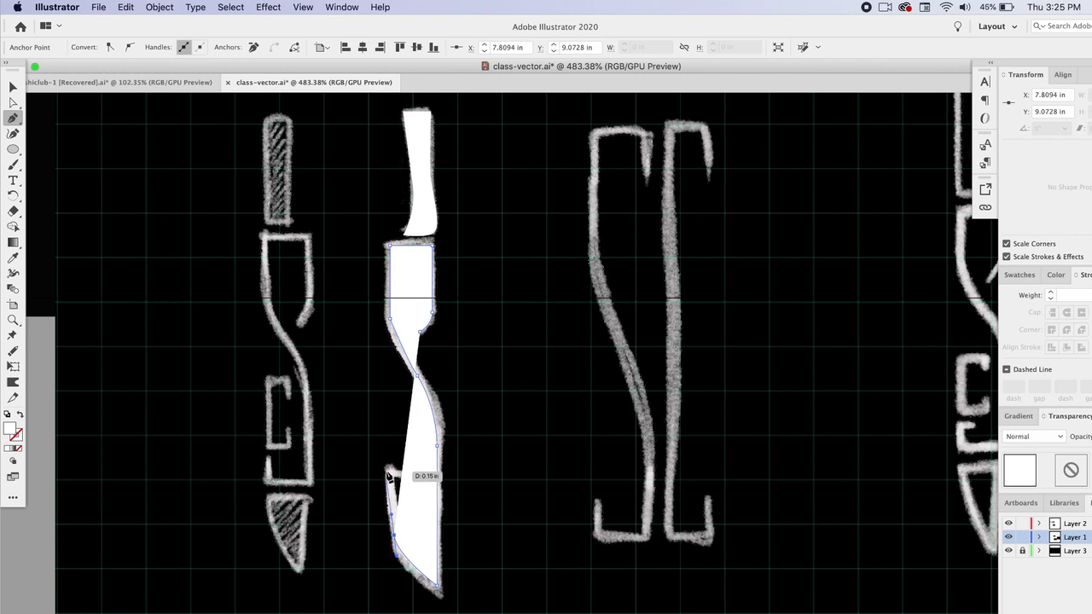
left_click(402, 475)
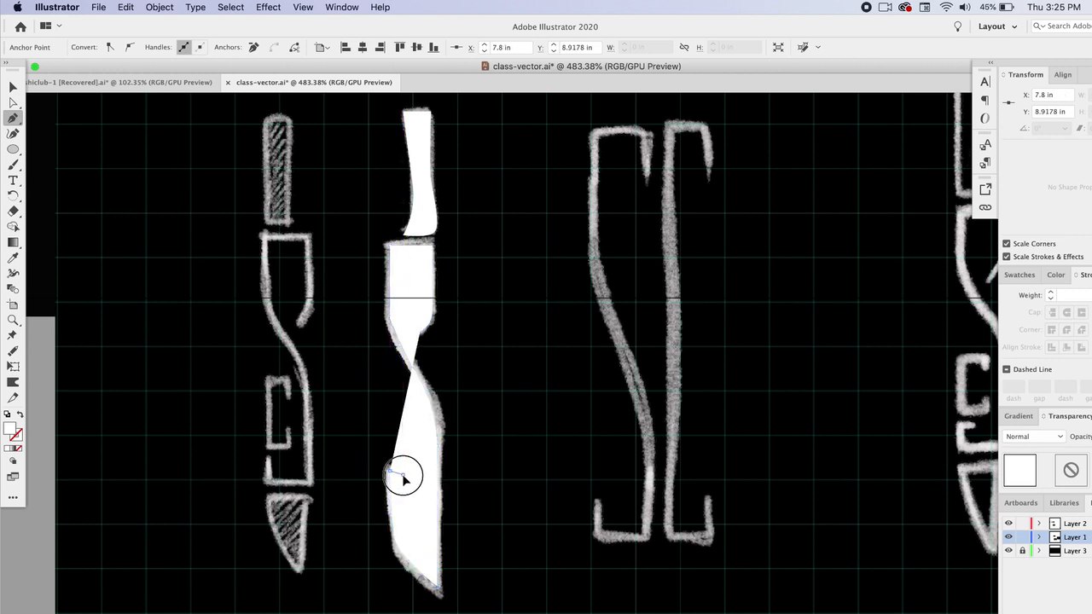
- Swap the blade's fill to stroke and give it a 2 pt stroke with round caps and round corners
left_click(21, 416)
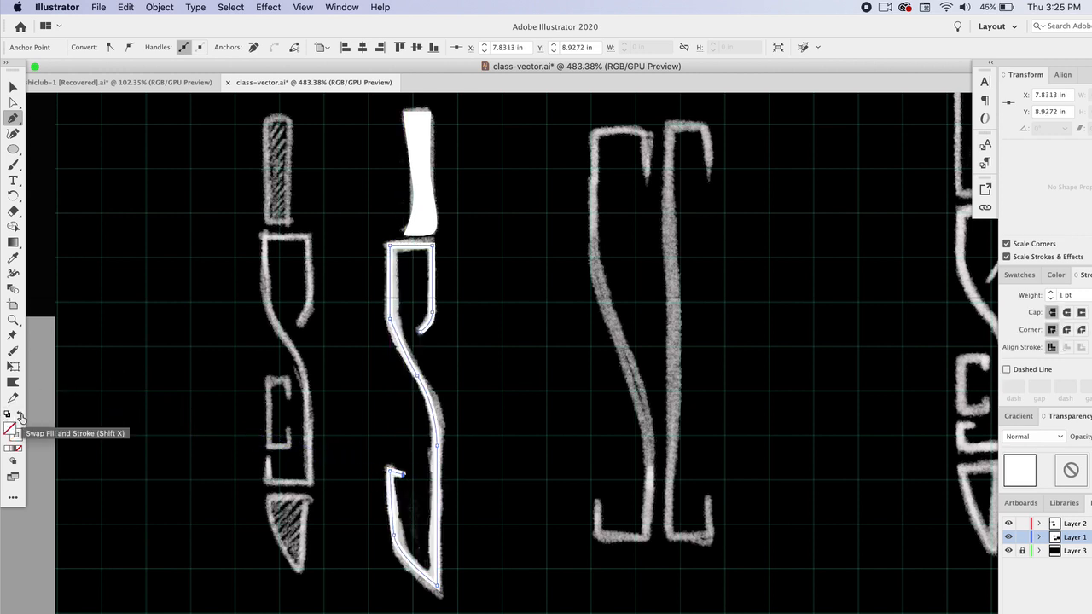
left_click(1054, 294)
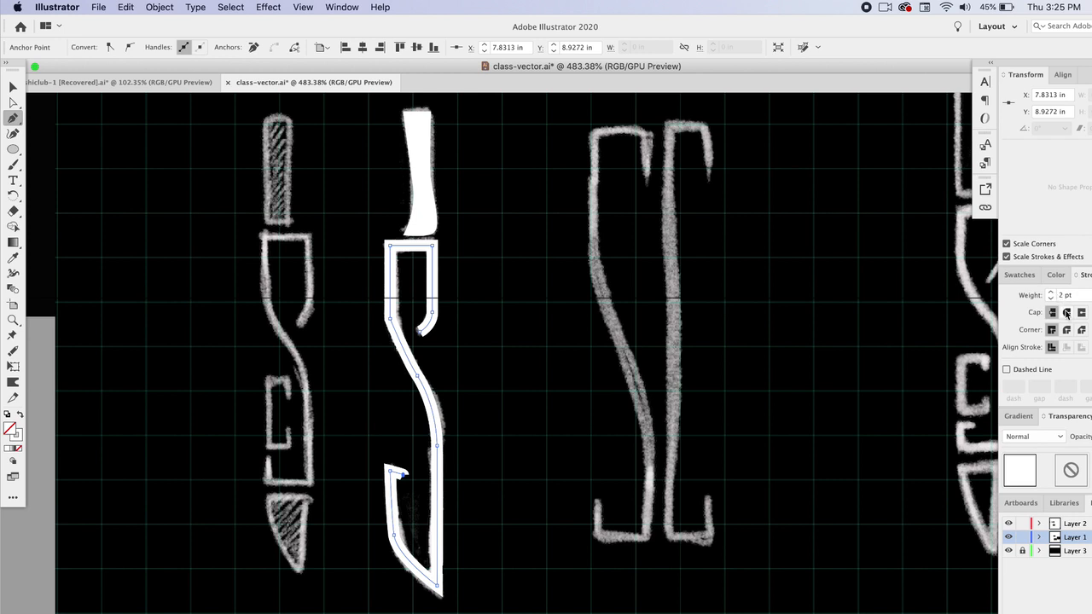
left_click(1067, 313)
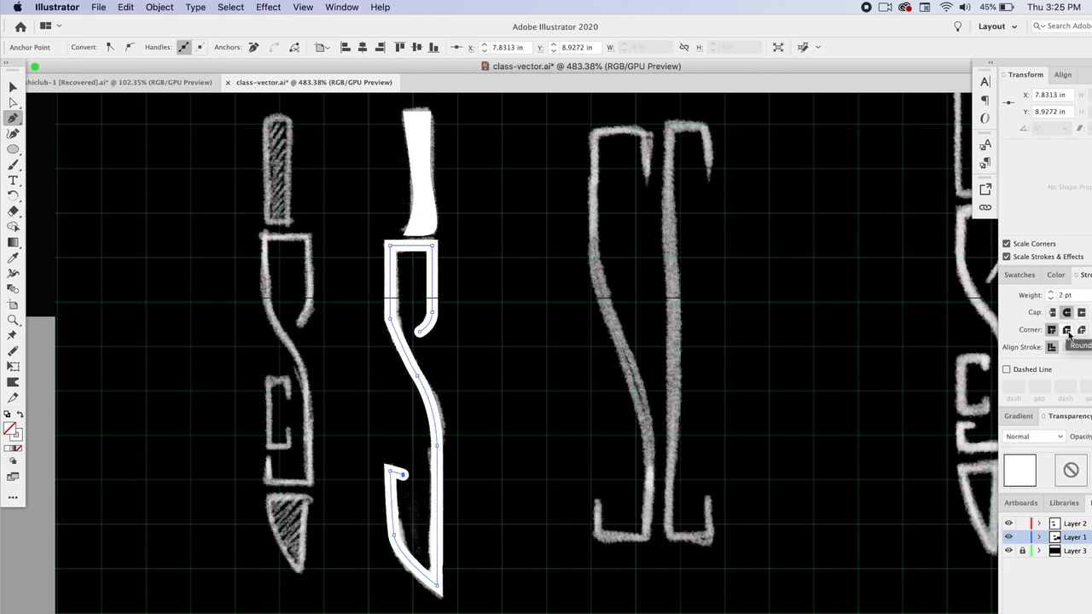
left_click(1067, 331)
- Select the scanned sketch image behind the traced knife S and delete it
left_click(13, 87)
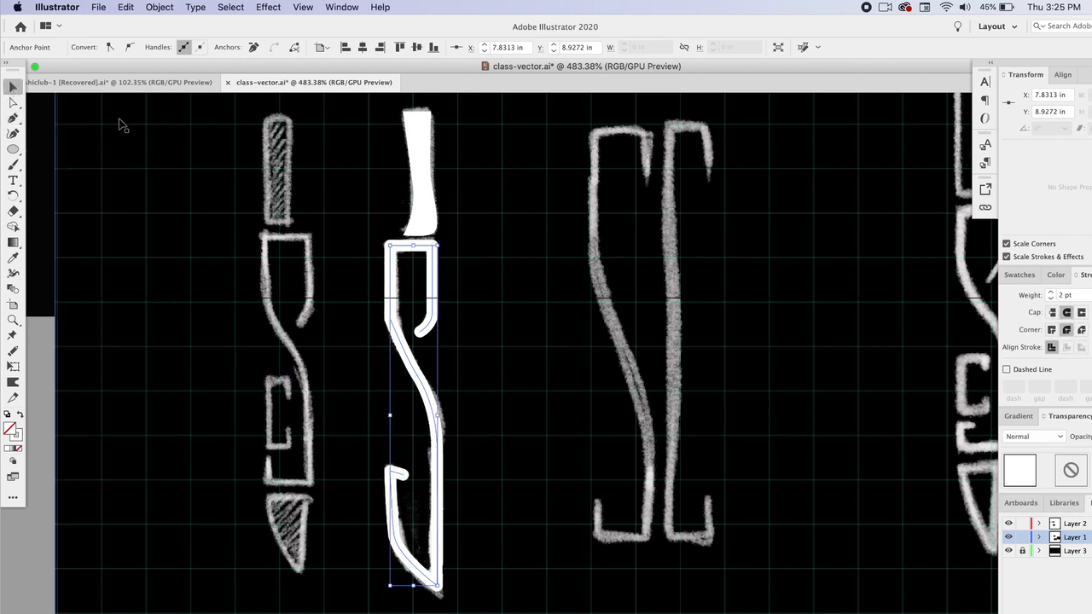
left_click(269, 246)
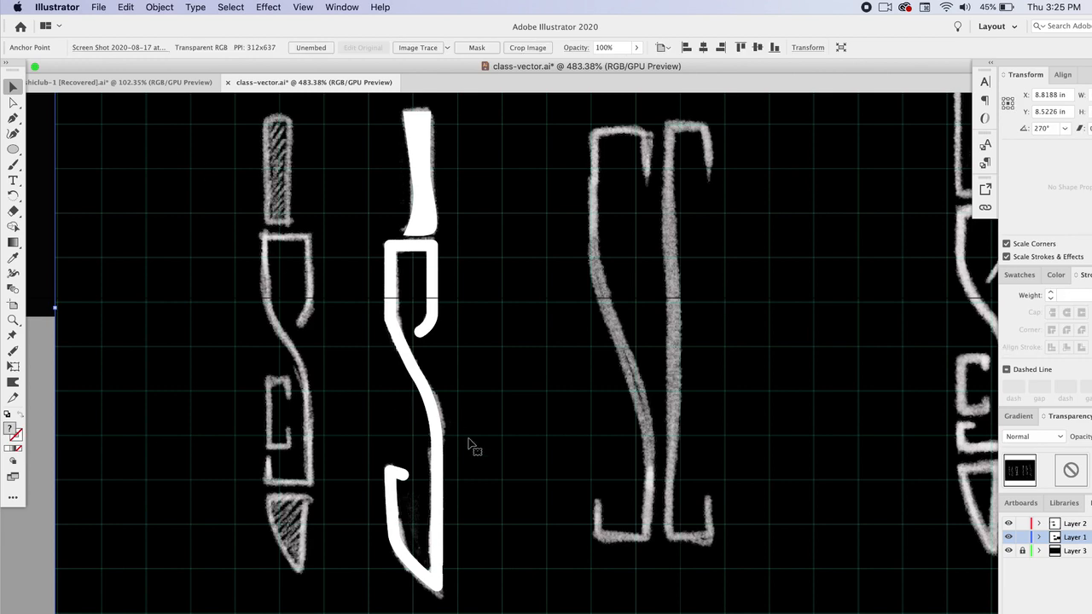
scroll(457, 345, "down", 5)
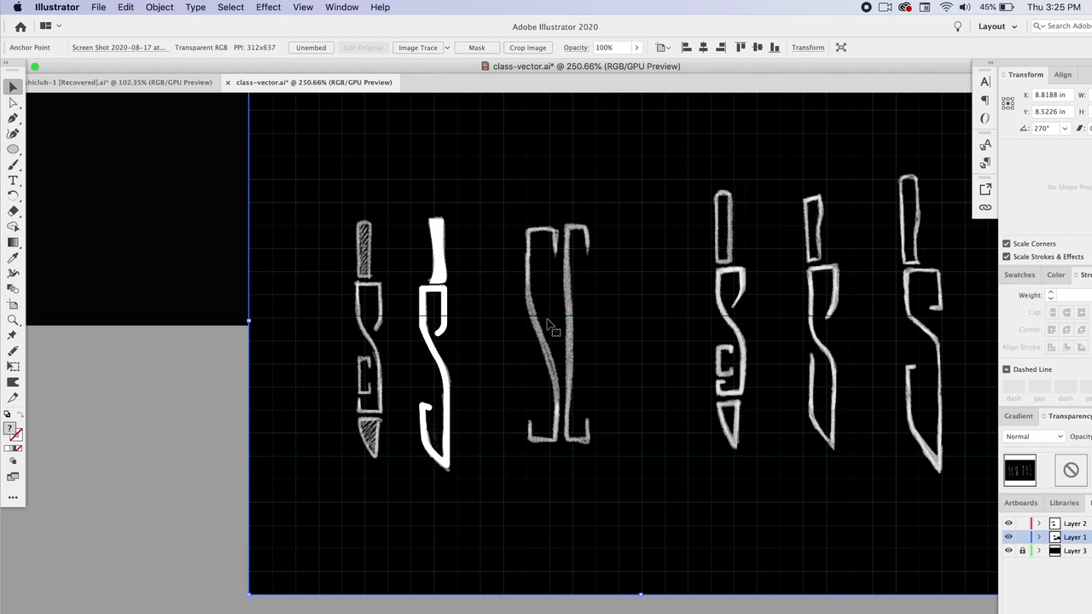
key("super+shift+a")
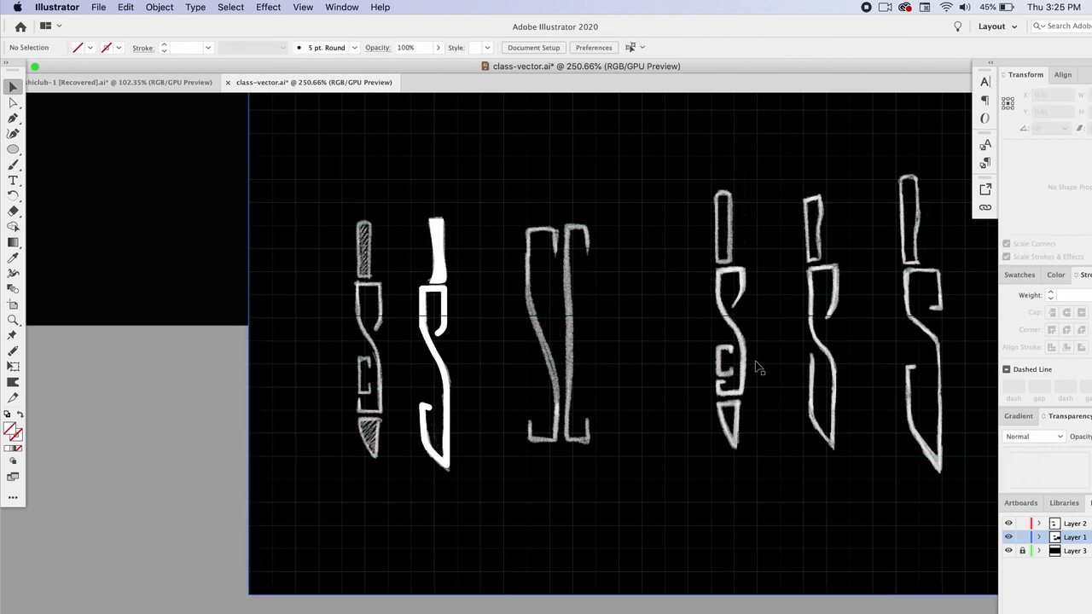
left_click(625, 458)
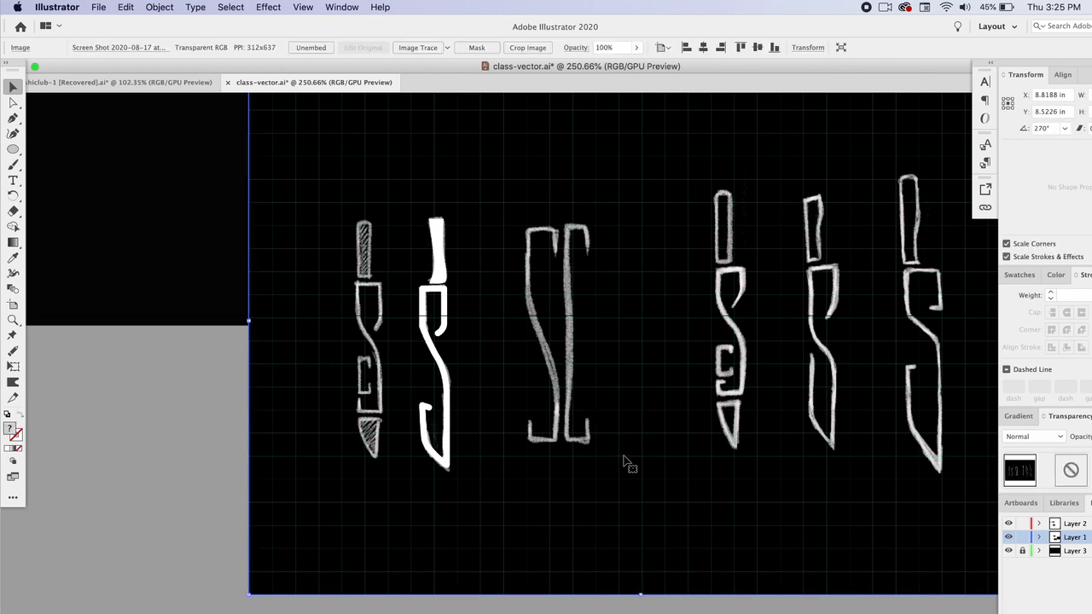
key("Delete")
- Move the traced knife S onto the logo artboard, to the left of the circular badges
scroll(556, 508, "up", 5)
scroll(557, 514, "down", 3)
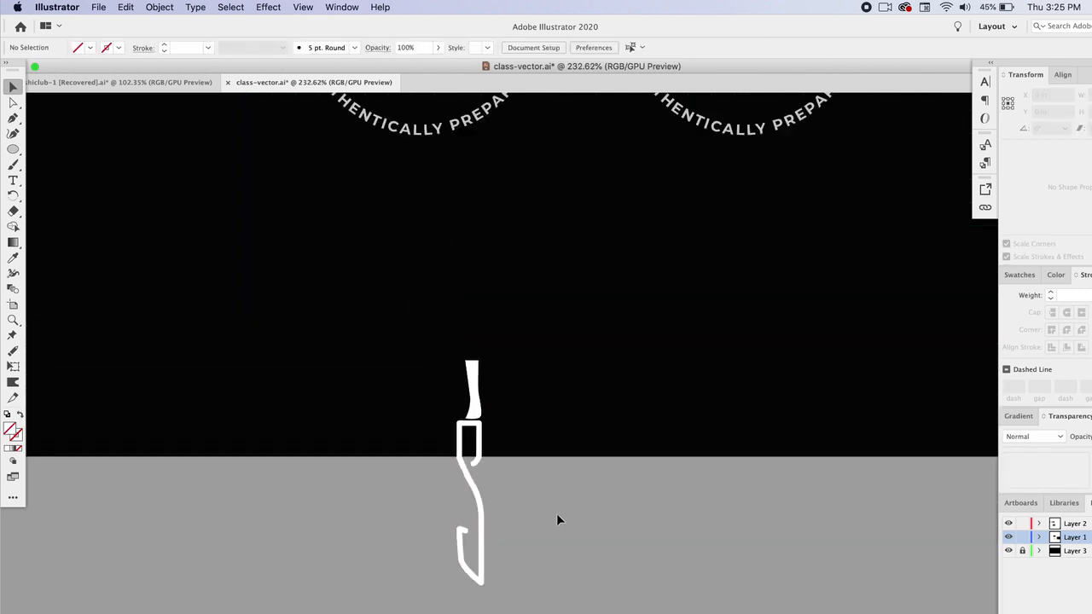
left_click_drag(630, 475, 151, 212)
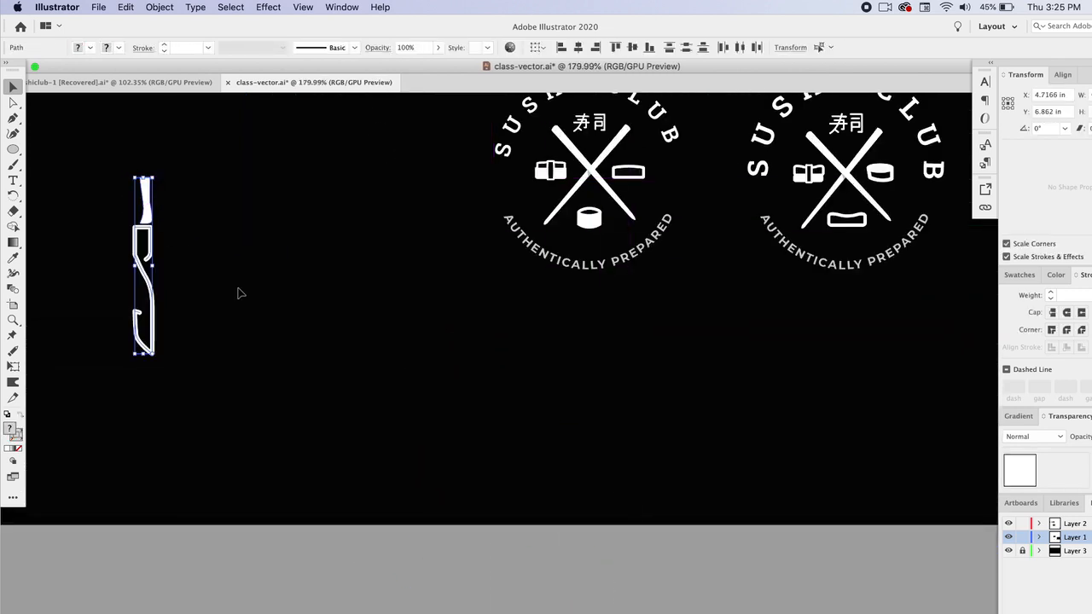
scroll(239, 293, "up", 2)
scroll(239, 293, "left", 5)
left_click_drag(367, 290, 256, 247)
left_click(332, 566)
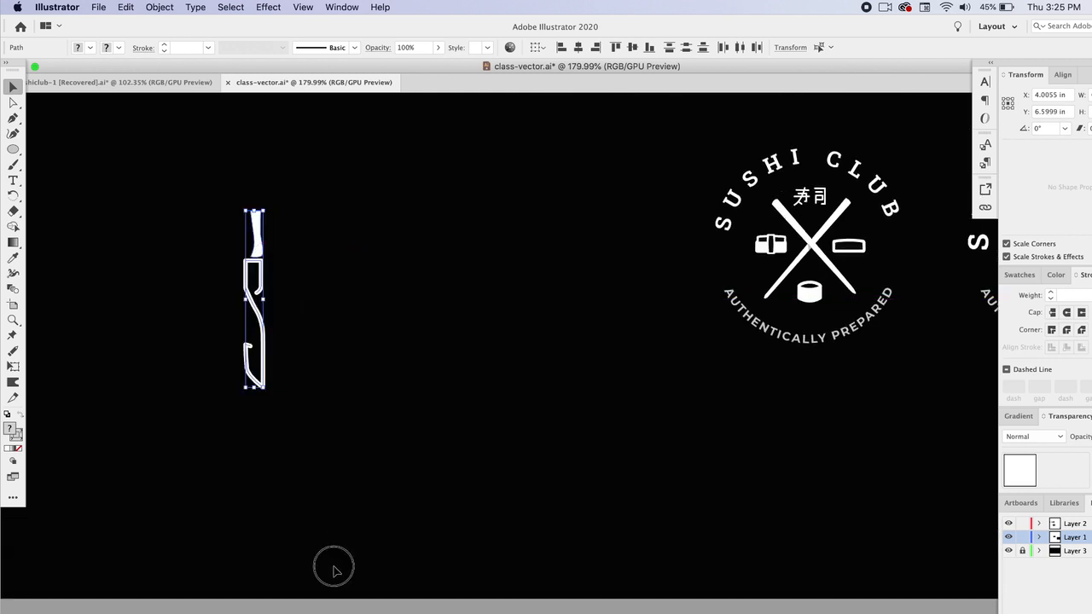
scroll(349, 324, "up", 2)
scroll(349, 324, "left", 4)
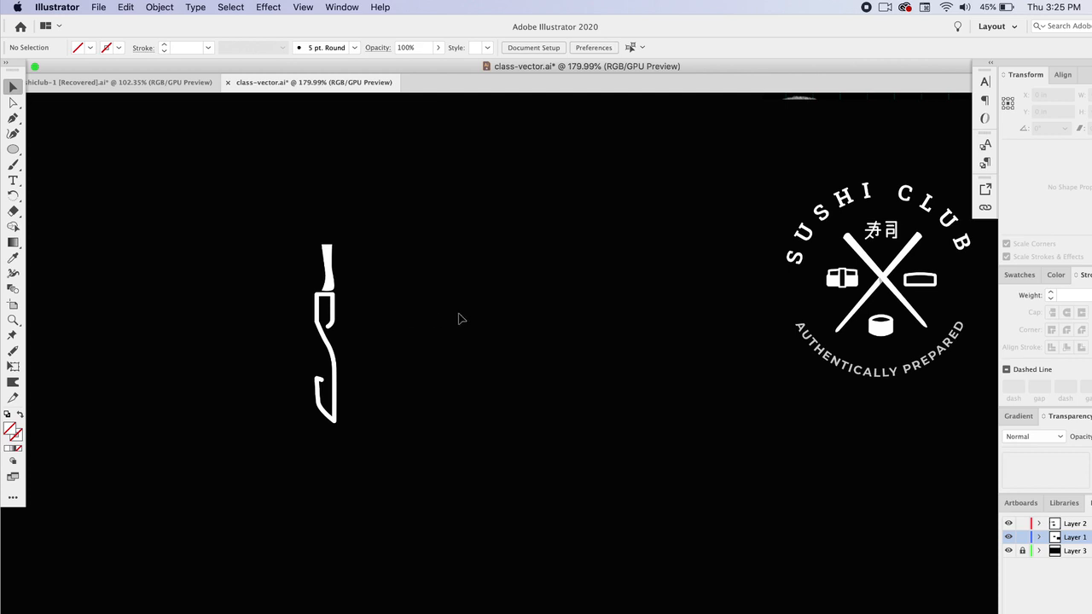
left_click_drag(269, 229, 358, 365)
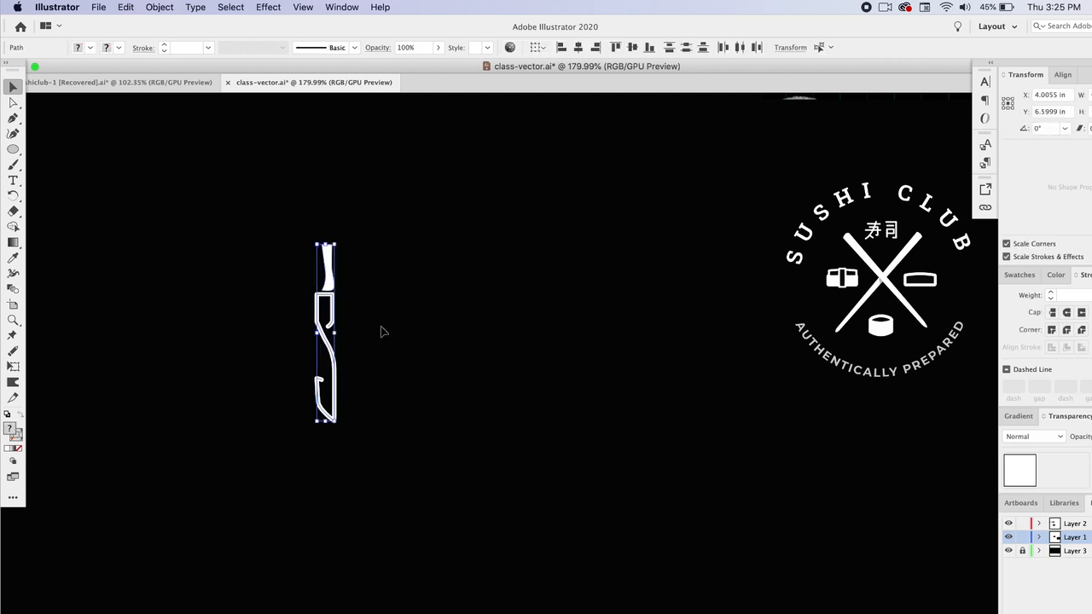
left_click(395, 325)
- Place a 'SUSHI CLUB' text line in Roboto Slab Bold to the right of the knife S
scroll(658, 282, "up", 3)
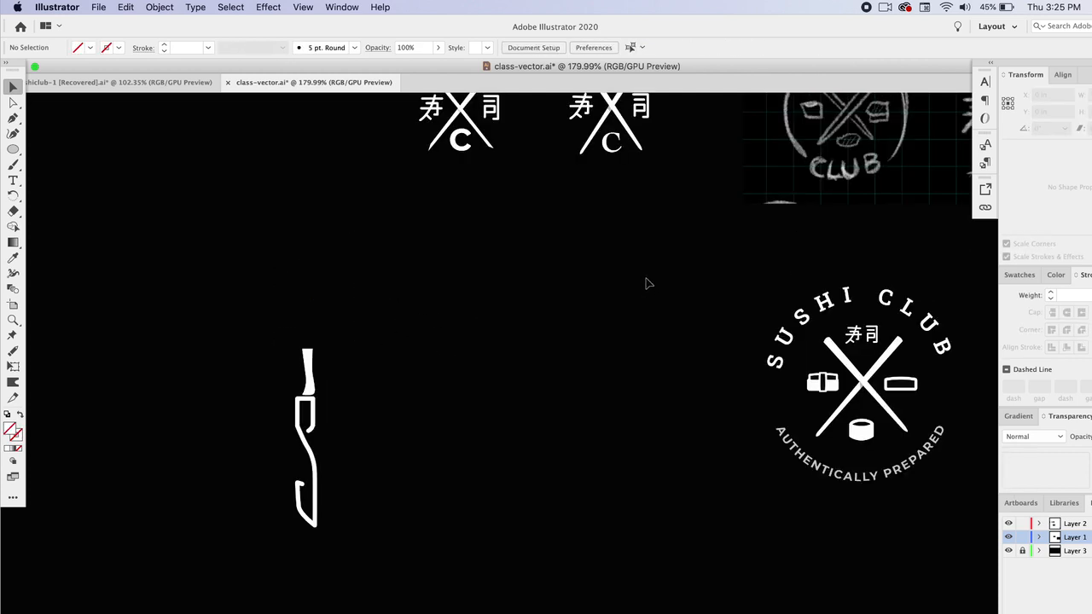
scroll(646, 284, "right", 3)
scroll(558, 296, "left", 2)
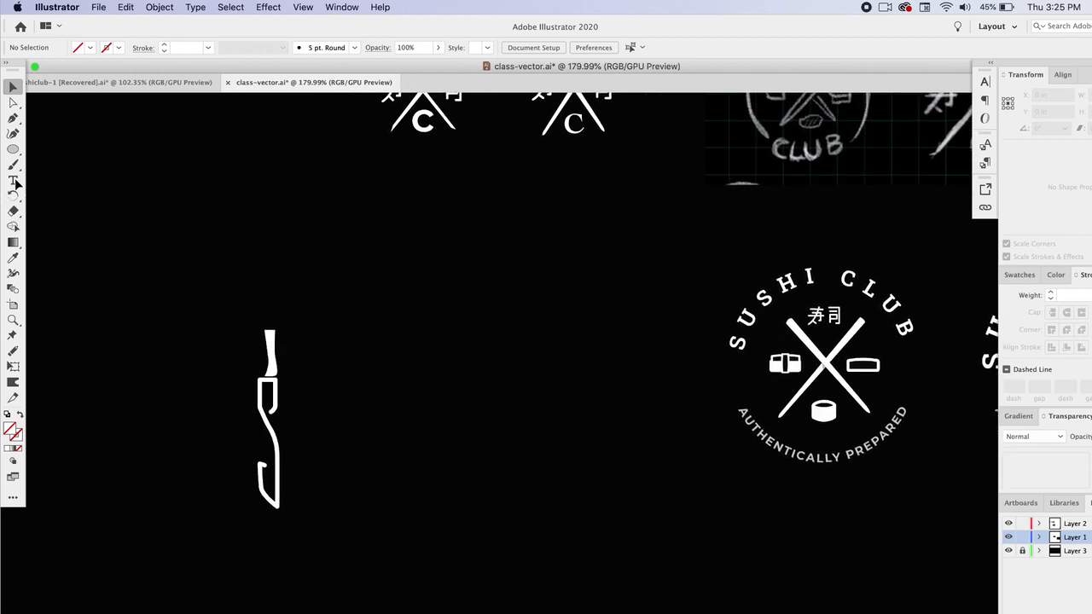
left_click(16, 181)
left_click(393, 378)
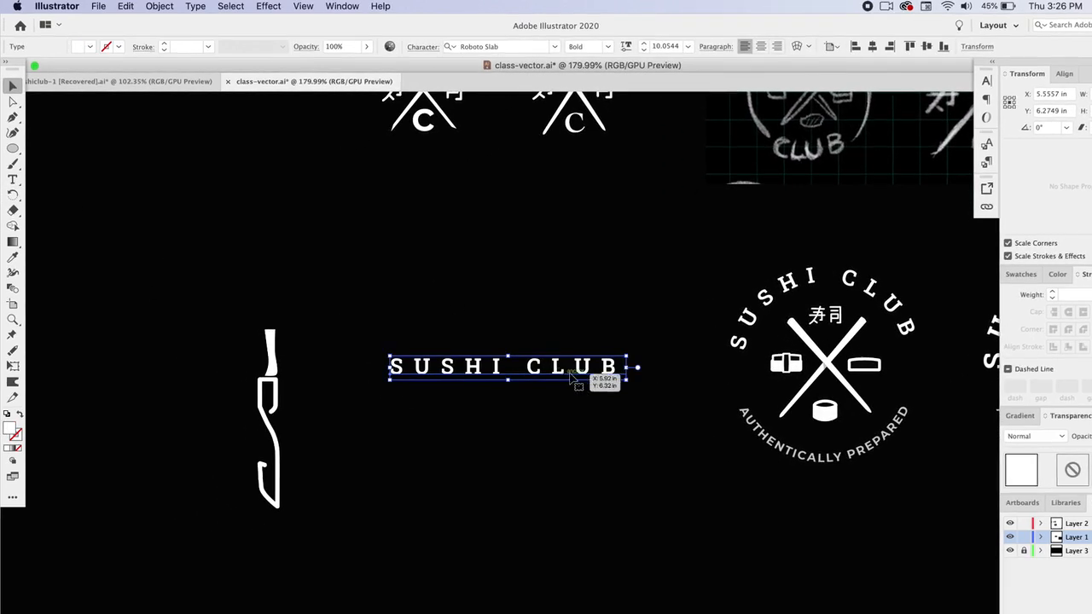
left_click_drag(570, 374, 482, 438)
left_click(444, 409)
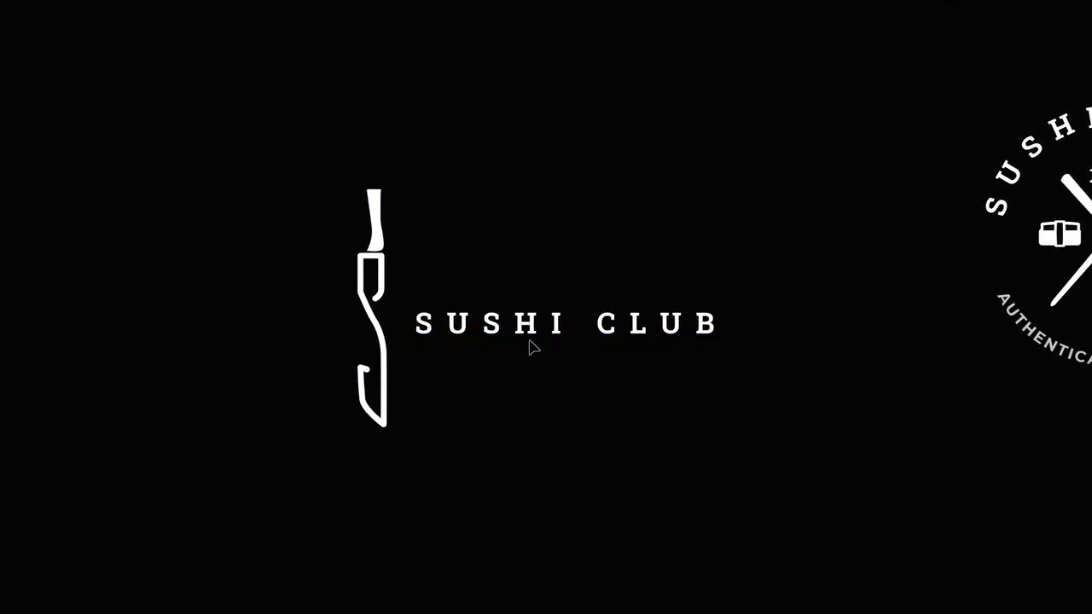
- Break the title into two lines, SUSHI above CLUB, and adjust its position beside the knife
double_click(595, 321)
key("Return")
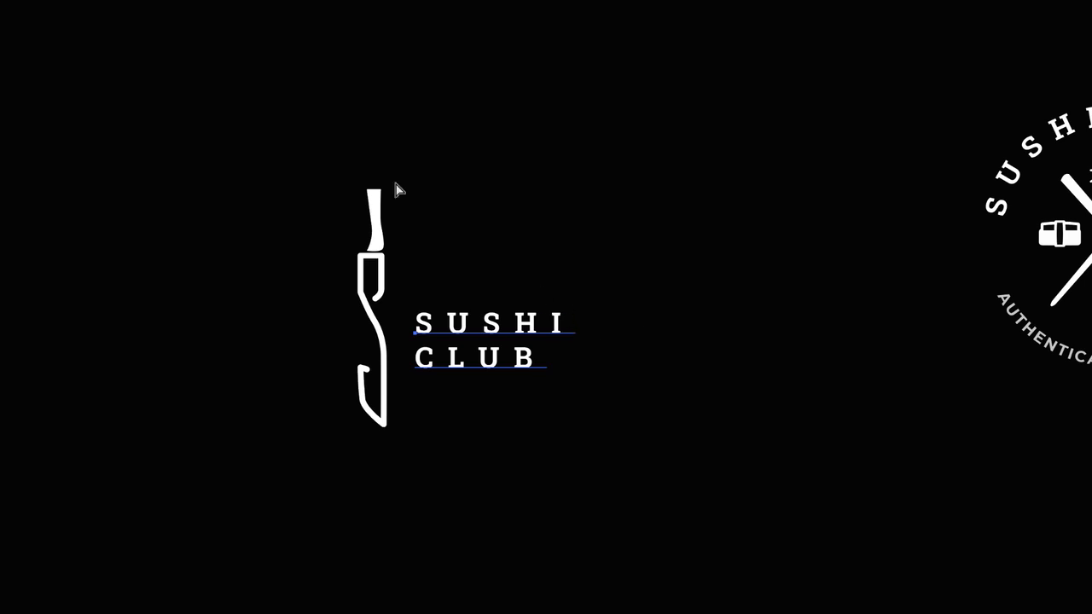
key("Escape")
left_click_drag(603, 315, 582, 309)
left_click(546, 224)
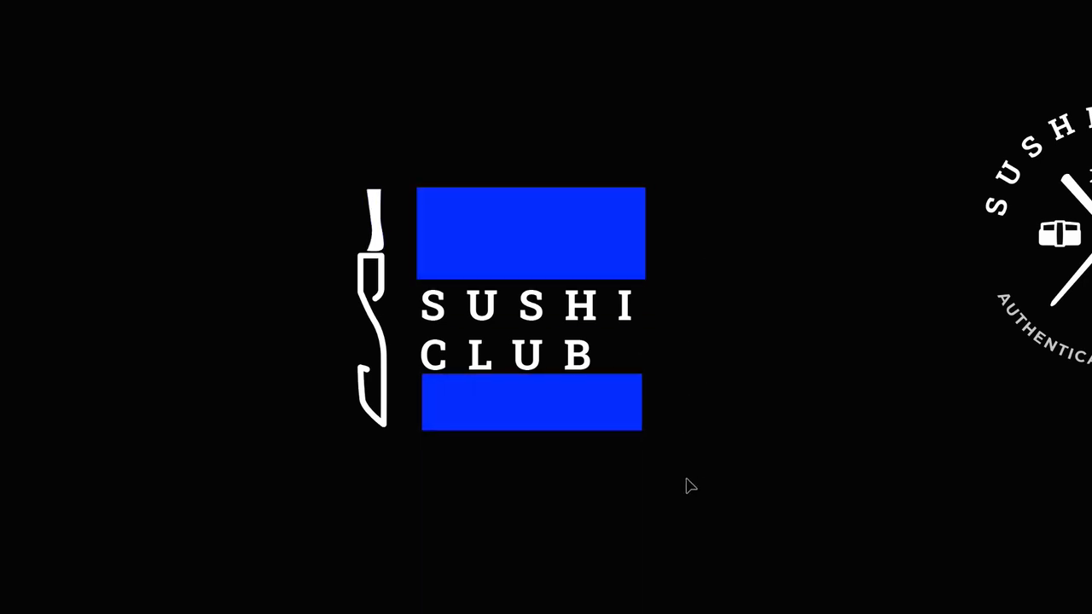
- Restyle CLUB with the subtitle's typeface using the Eyedropper and enlarge its font size three steps
triple_click(526, 361)
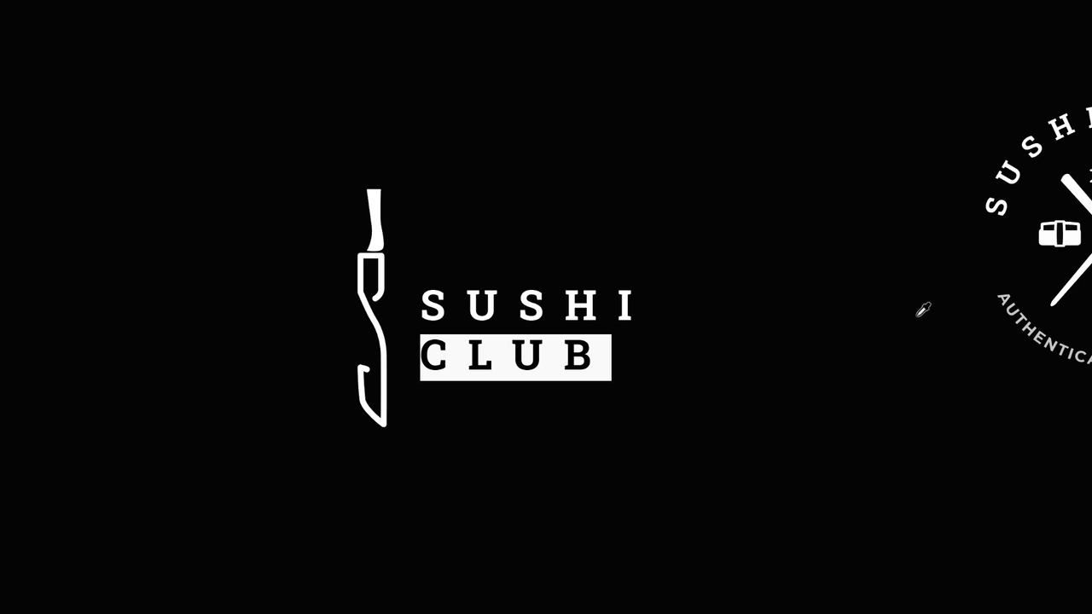
left_click(1031, 312)
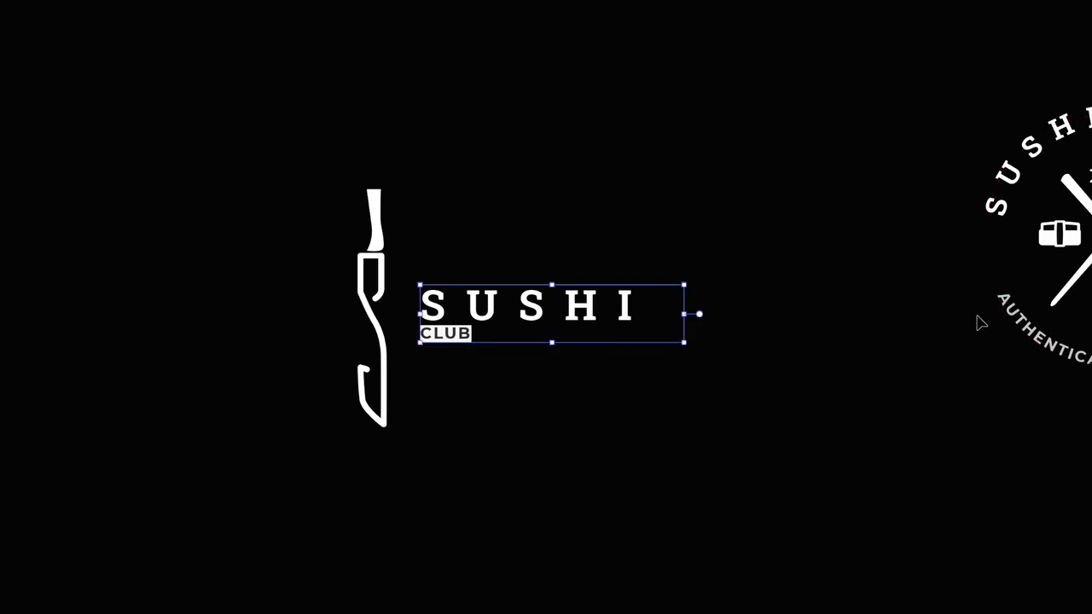
key("ctrl+shift+period")
key("ctrl+shift+period")
key("ctrl+shift+period")
key("ctrl+shift+period")
key("ctrl+shift+period")
key("ctrl+shift+period")
key("ctrl+shift+period")
key("ctrl+shift+period")
key("ctrl+shift+period")
key("v")
left_click(702, 296)
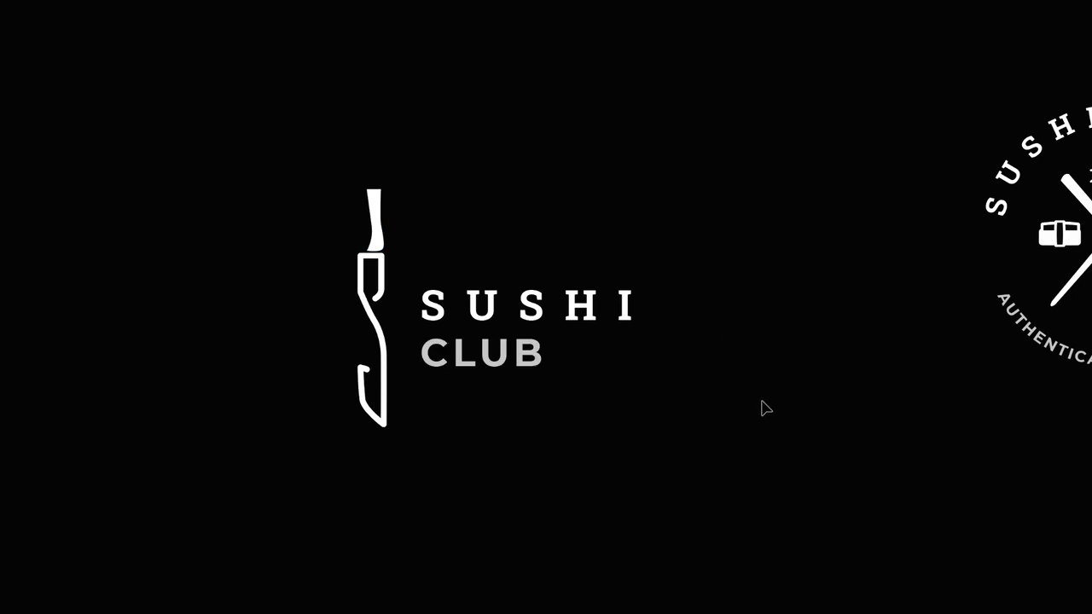
left_click(376, 218)
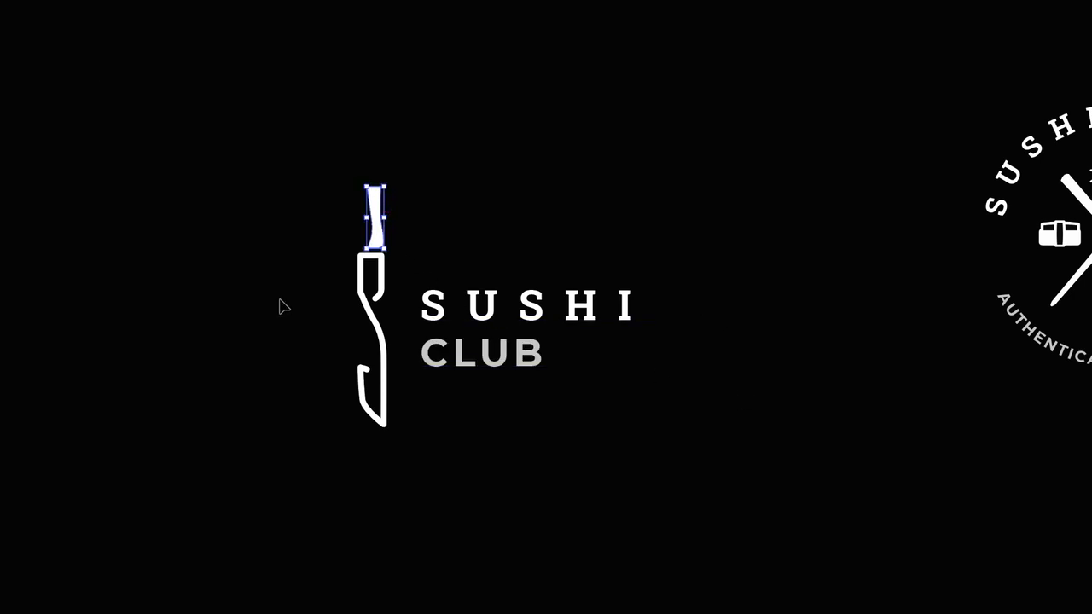
left_click(376, 303)
left_click(501, 239)
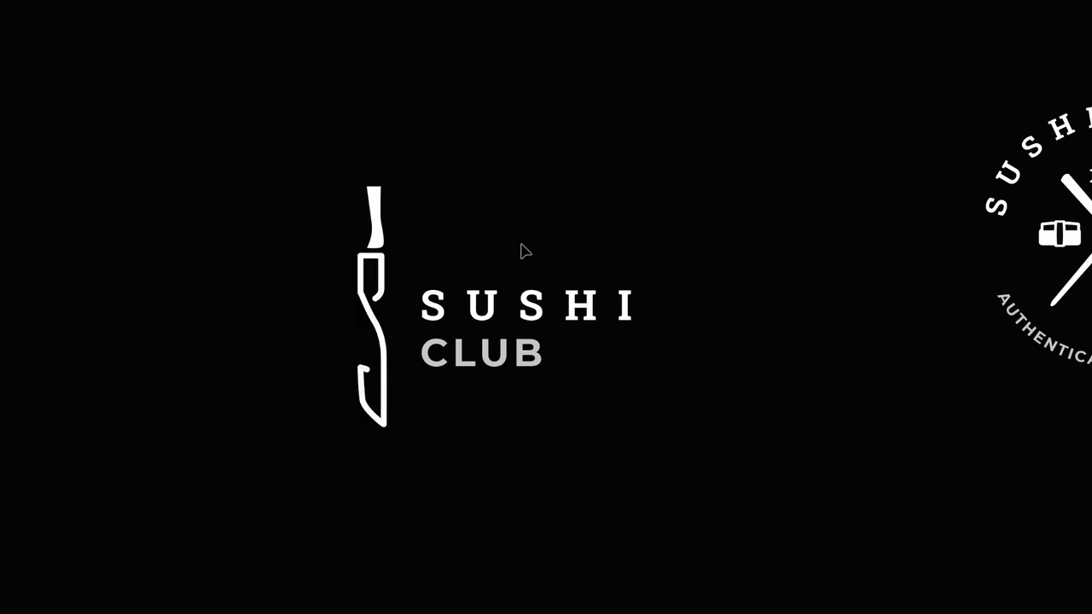
- Navigate to the 'SUSHI' knife lettering sketch on the sketch artboard
scroll(589, 336, "down", 3)
scroll(590, 336, "right", 5)
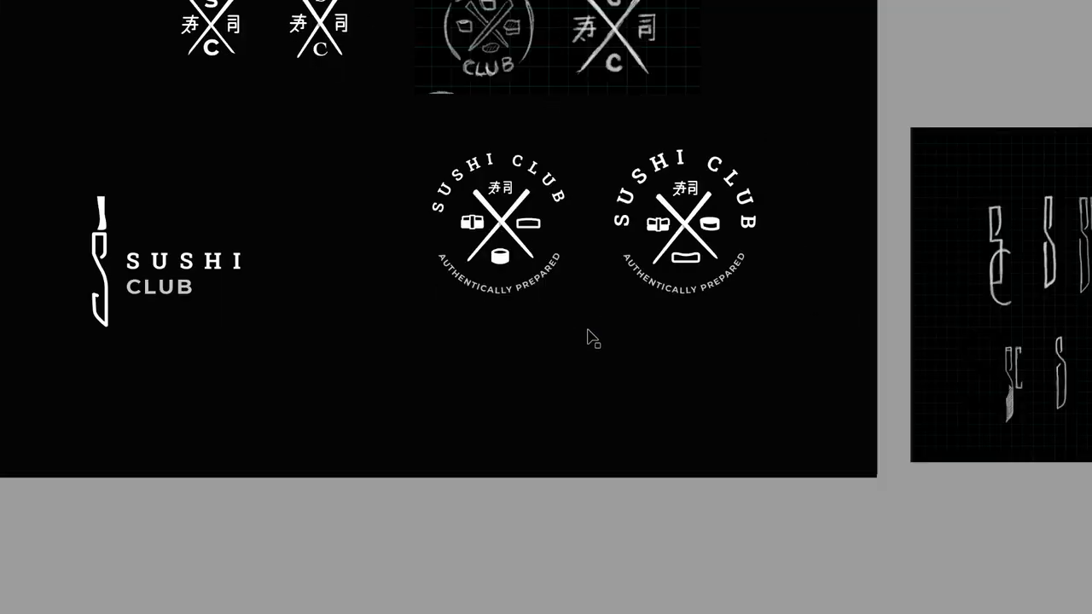
scroll(593, 336, "right", 5)
scroll(803, 373, "up", 5)
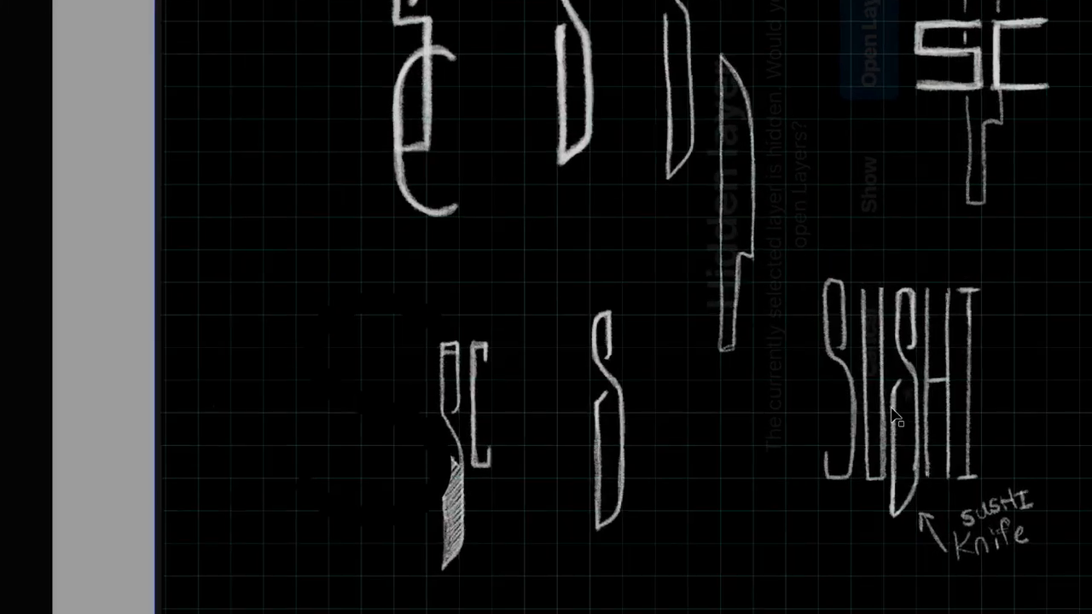
scroll(894, 414, "right", 3)
scroll(885, 409, "up", 3)
scroll(887, 415, "up", 2)
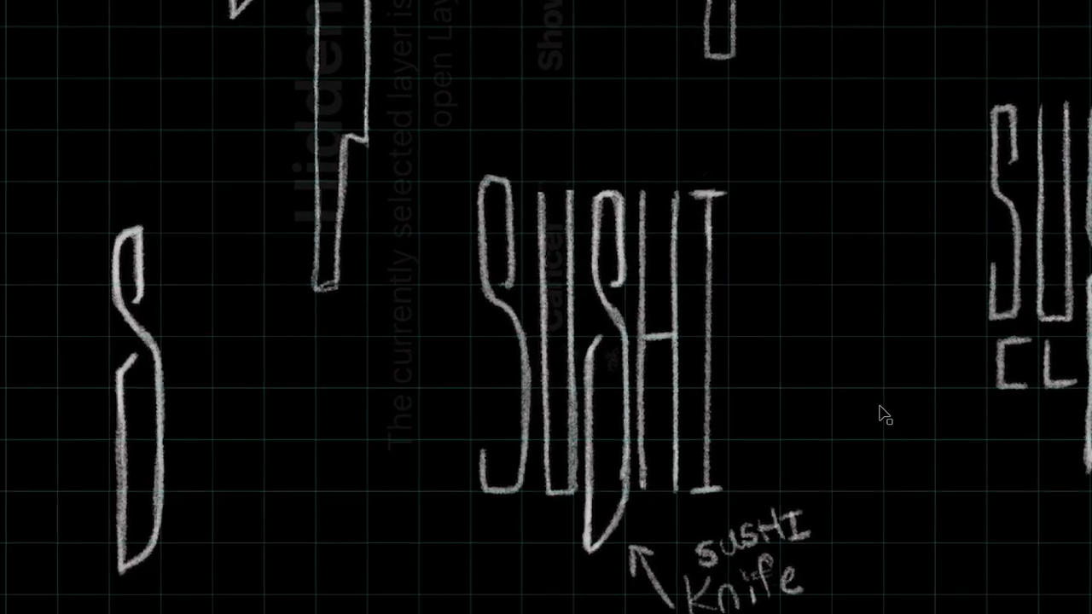
scroll(835, 401, "right", 8)
scroll(732, 343, "up", 4)
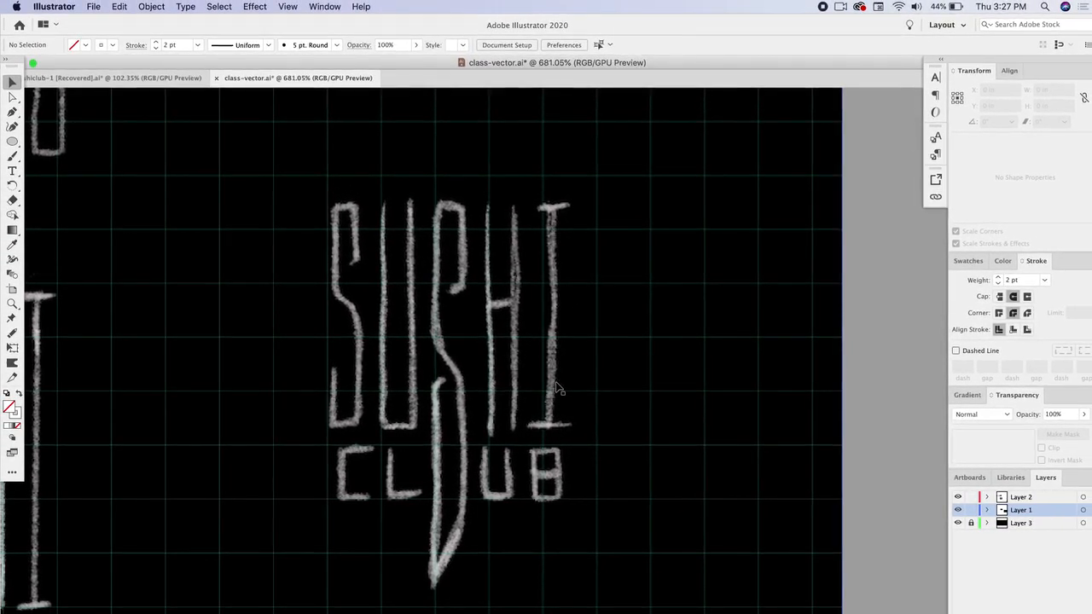
- Turn on the document grid over the 'SUSHI' knife lettering sketch
scroll(554, 395, "down", 4)
left_click(279, 6)
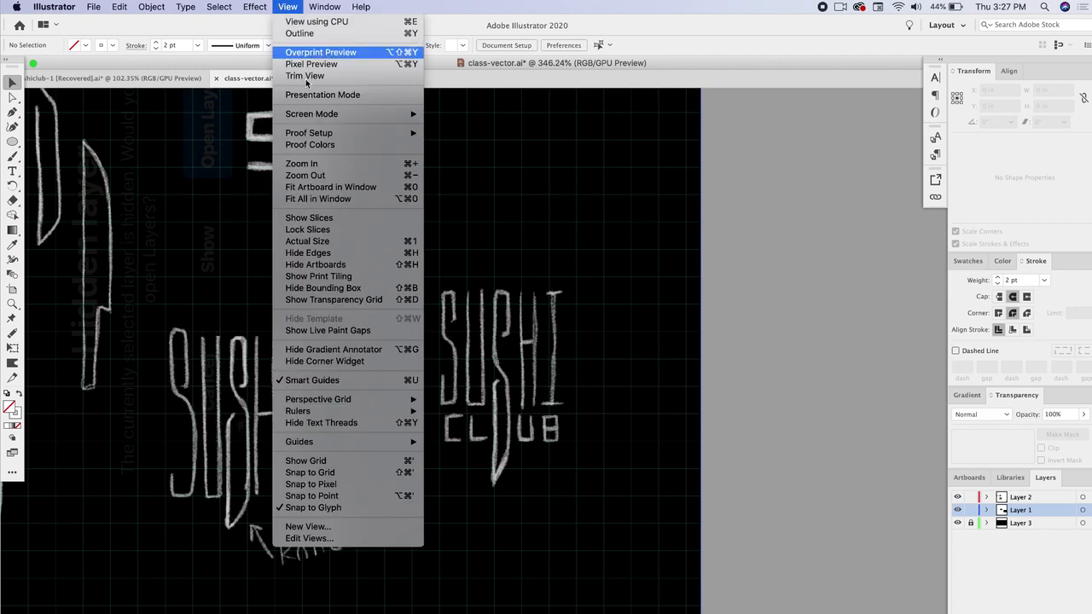
left_click(361, 465)
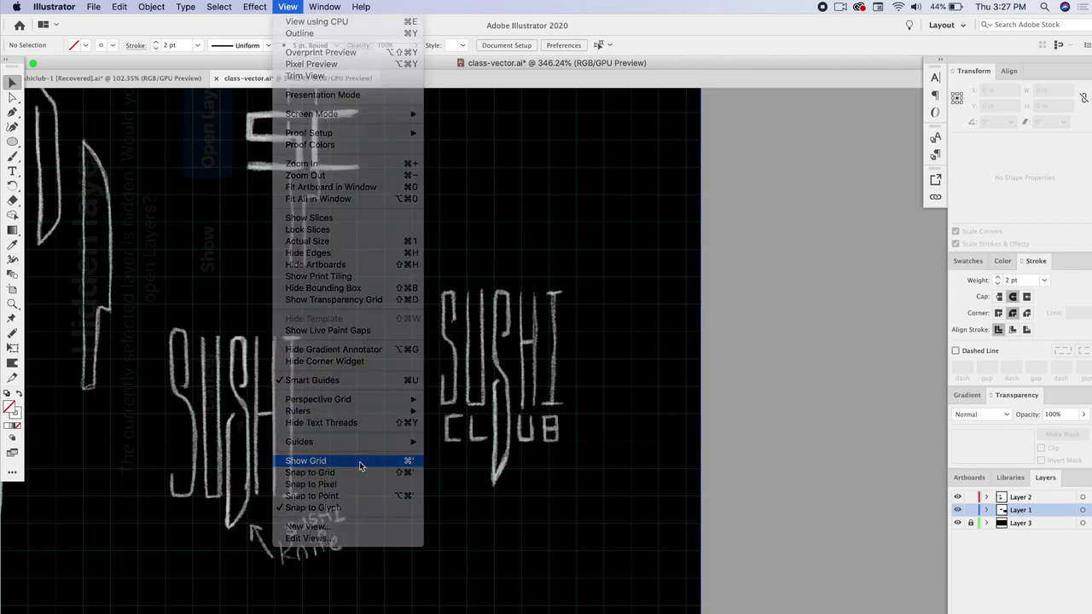
scroll(748, 371, "right", 5)
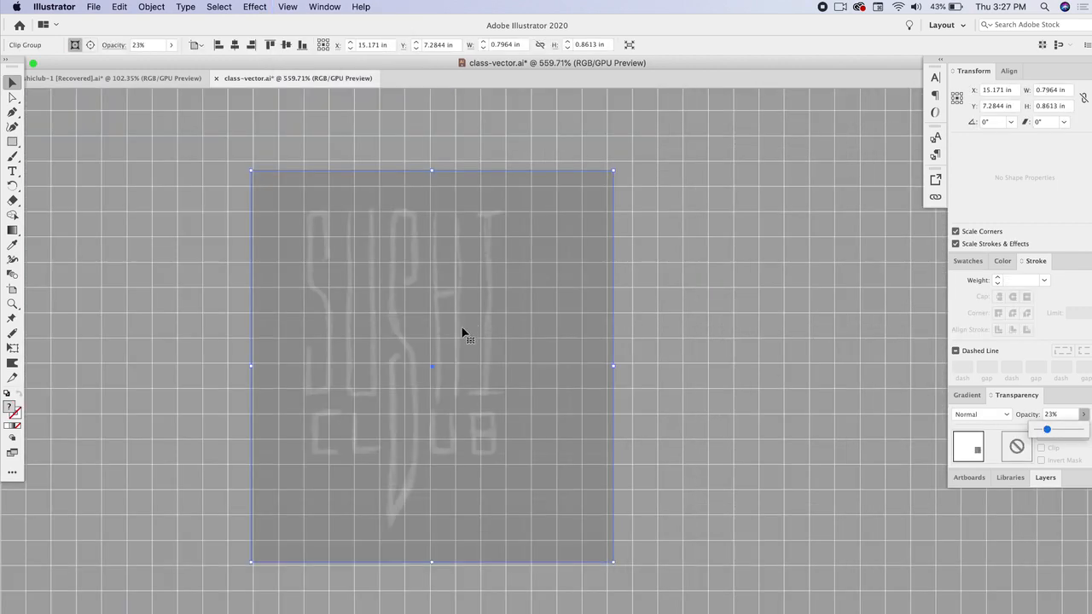
- Nudge the faded sketch left and enlarge it slightly so its letters align with the grid
left_click(492, 349)
key("Left")
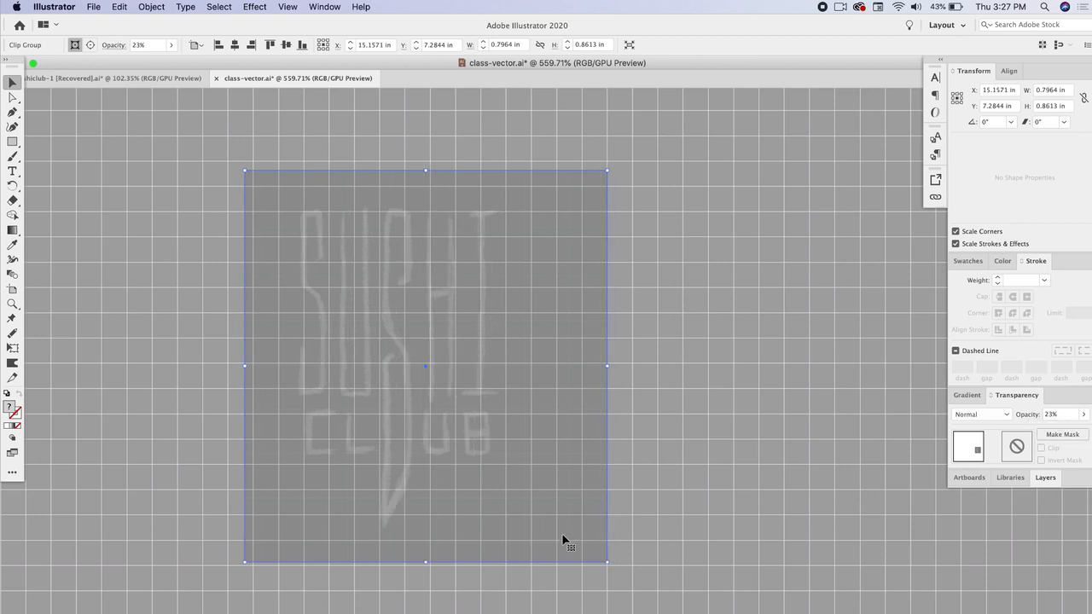
left_click_drag(607, 565, 635, 595)
left_click(653, 563)
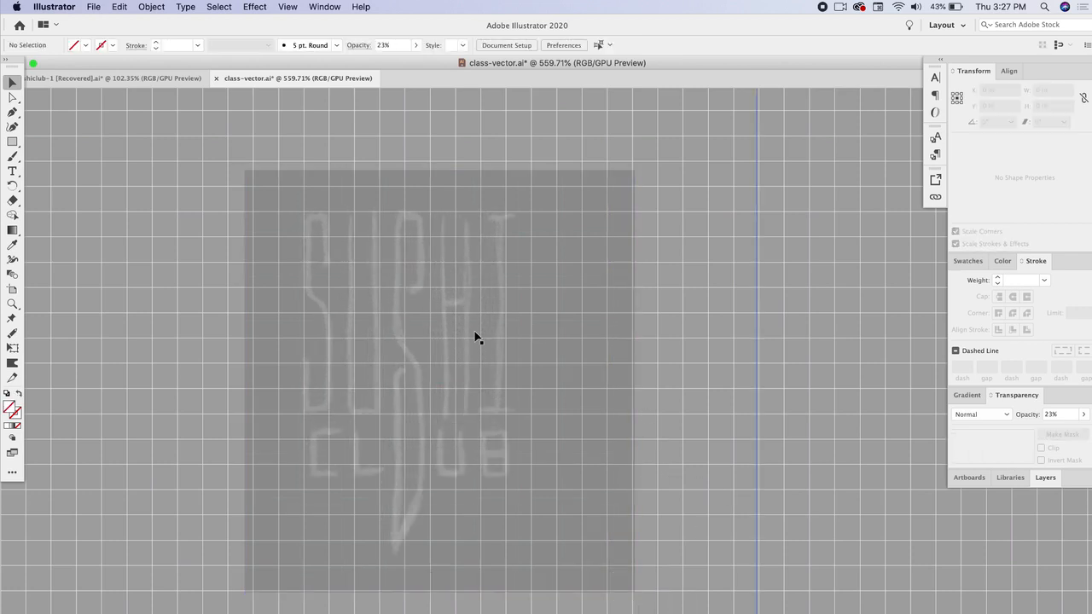
- Trace the first S along the grid with the Pen tool as a stroked path with round caps and corners
left_click(17, 112)
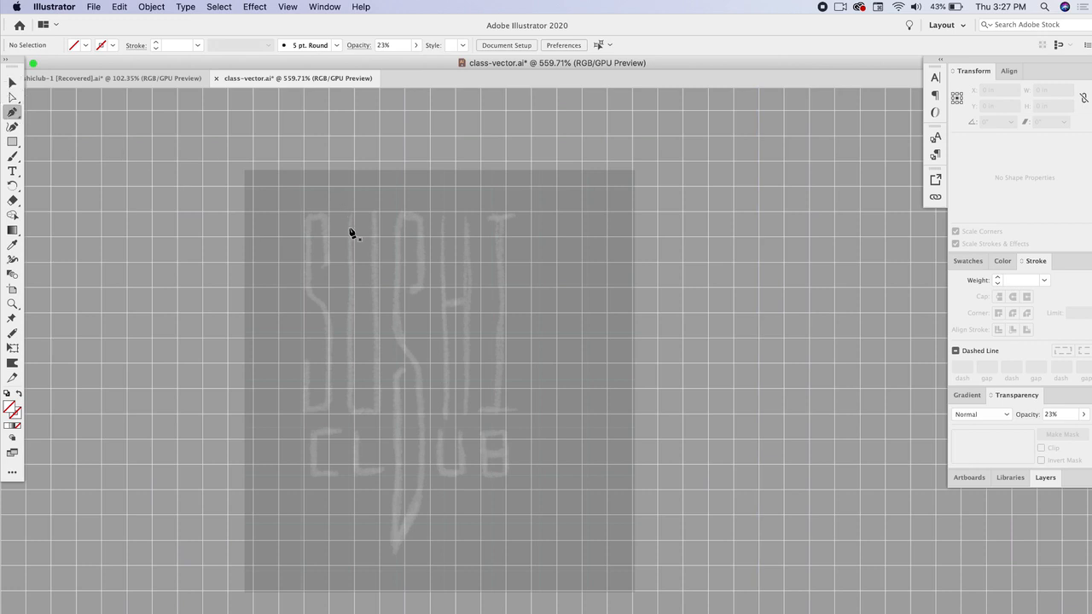
left_click(330, 263)
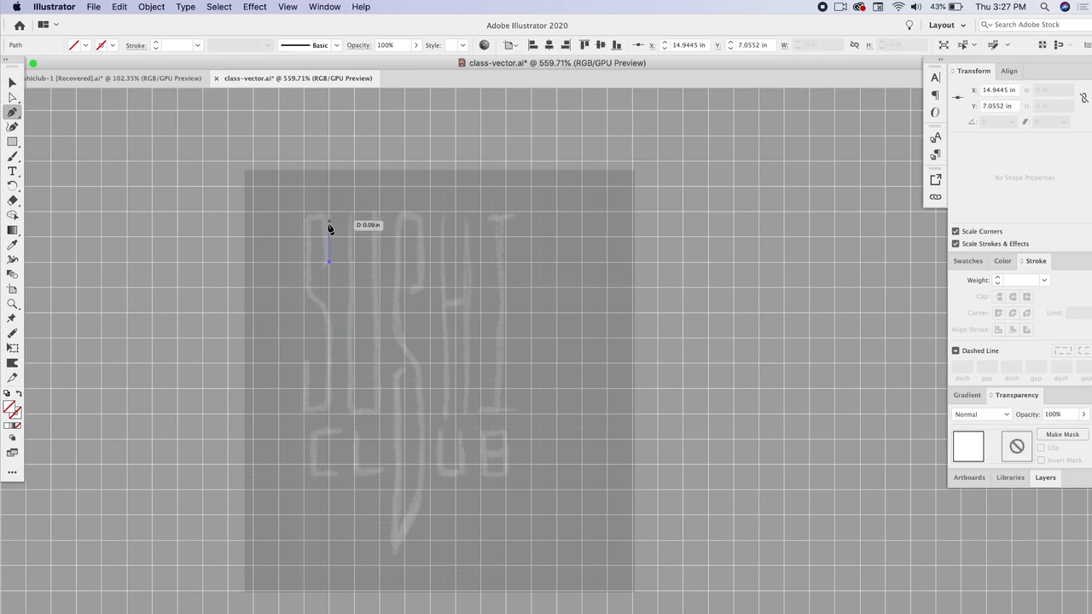
left_click(329, 213)
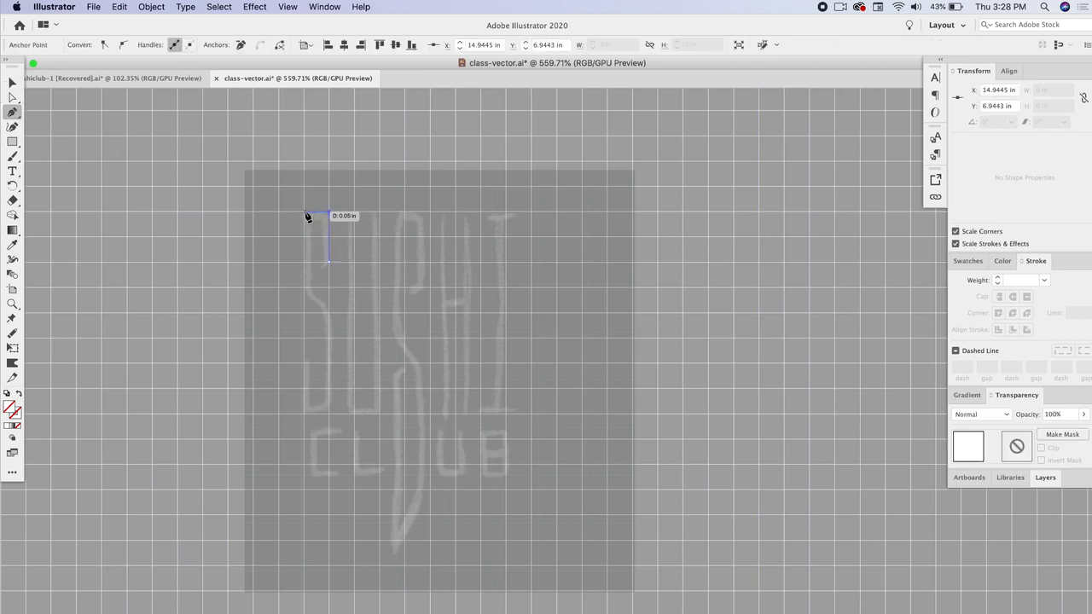
left_click(304, 213)
left_click(304, 289)
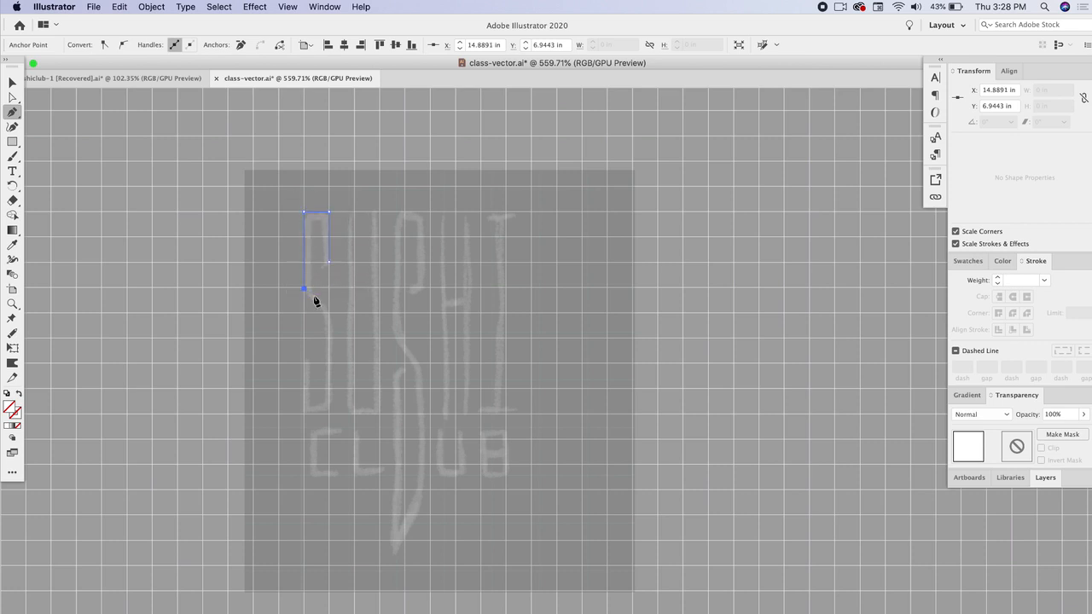
left_click_drag(329, 324, 330, 347)
left_click(329, 416)
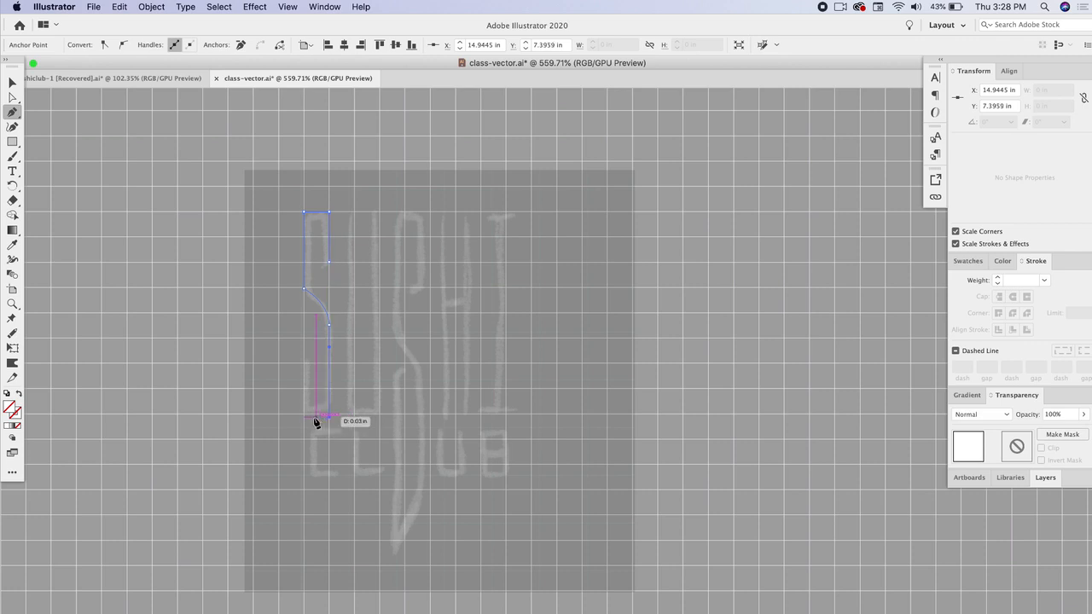
left_click(305, 417)
left_click(304, 367)
key("shift+x")
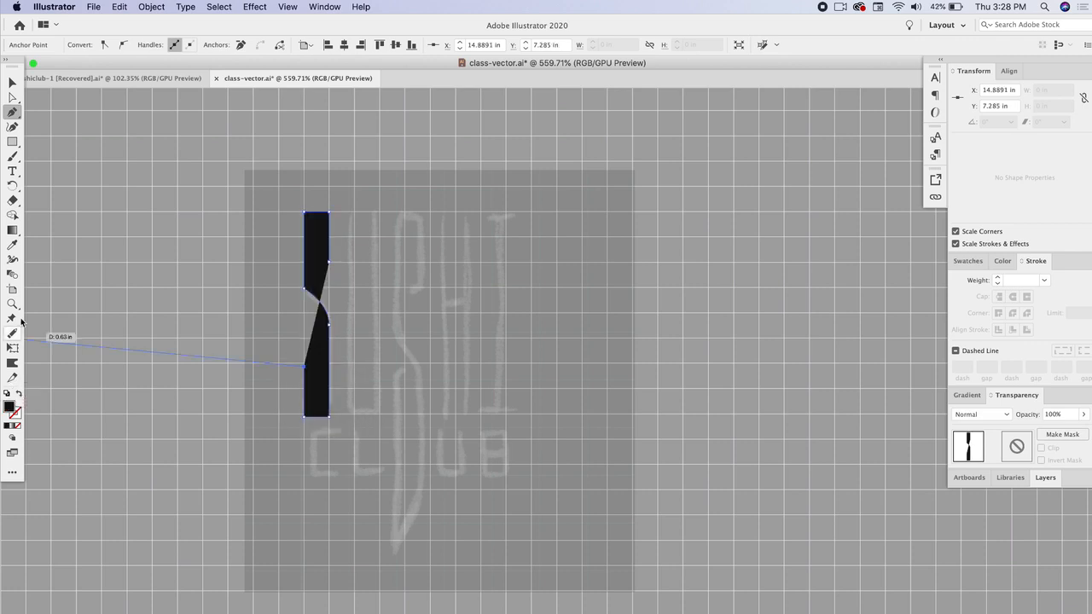
key("shift+x")
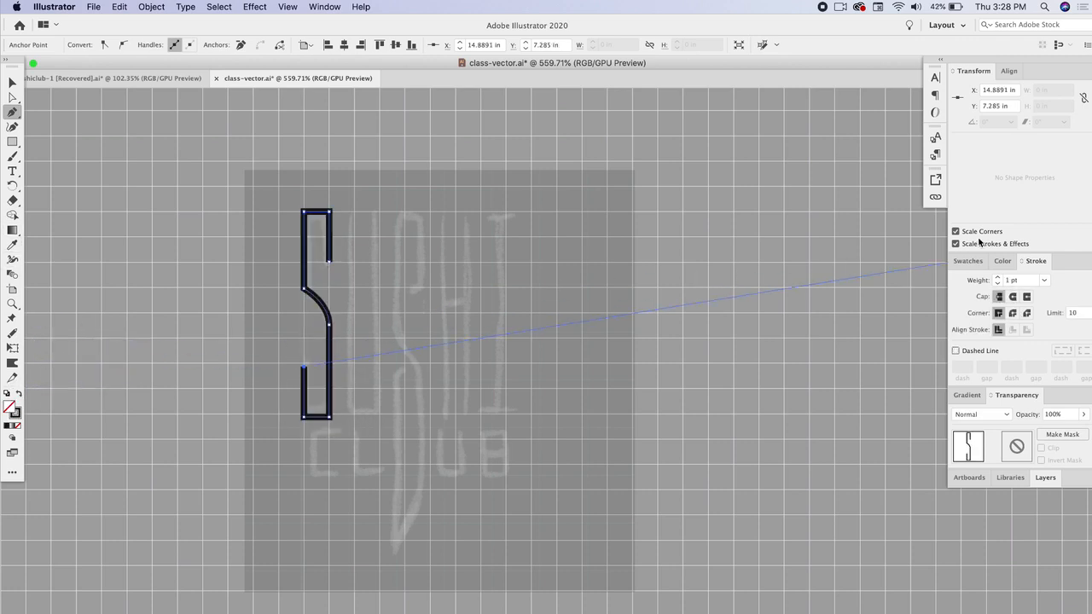
left_click(1013, 297)
left_click(1013, 313)
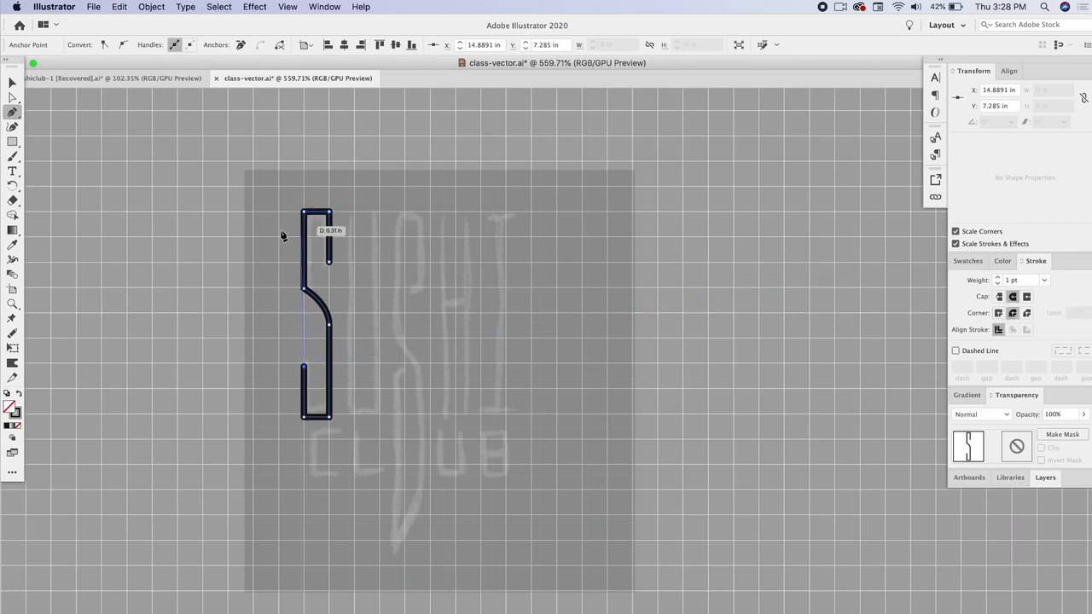
- Draw the U as a tall open path with the Pen tool beside the S
left_click(350, 211)
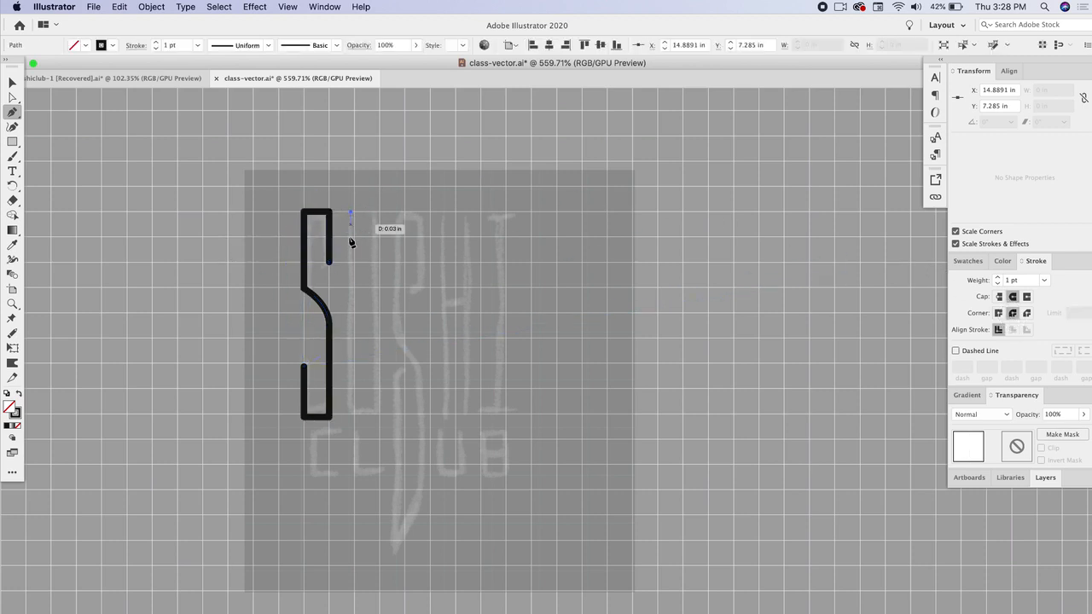
left_click(350, 418)
left_click(379, 417)
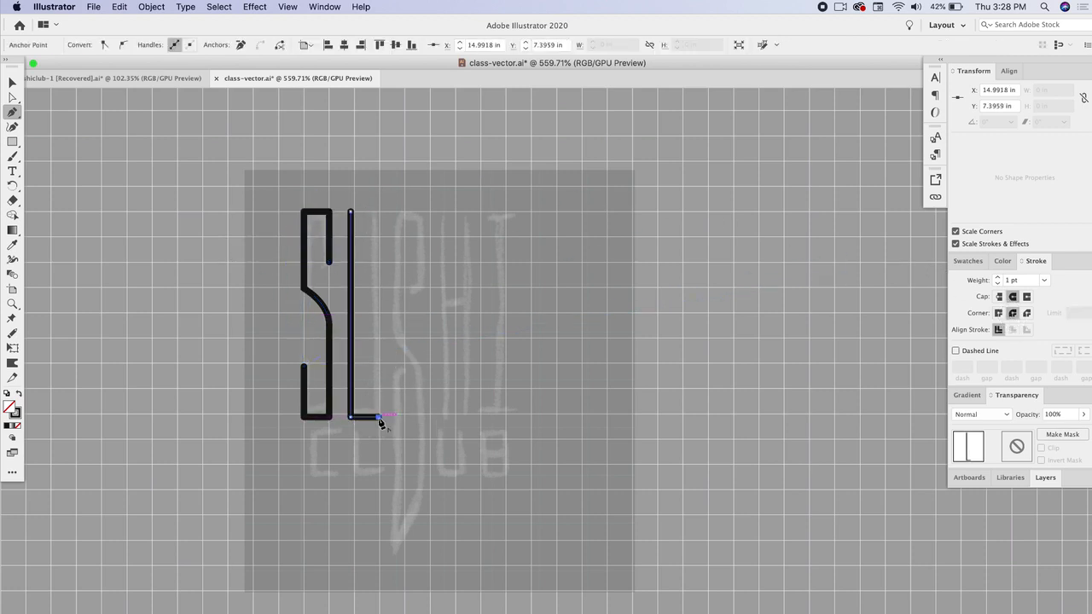
left_click(379, 211)
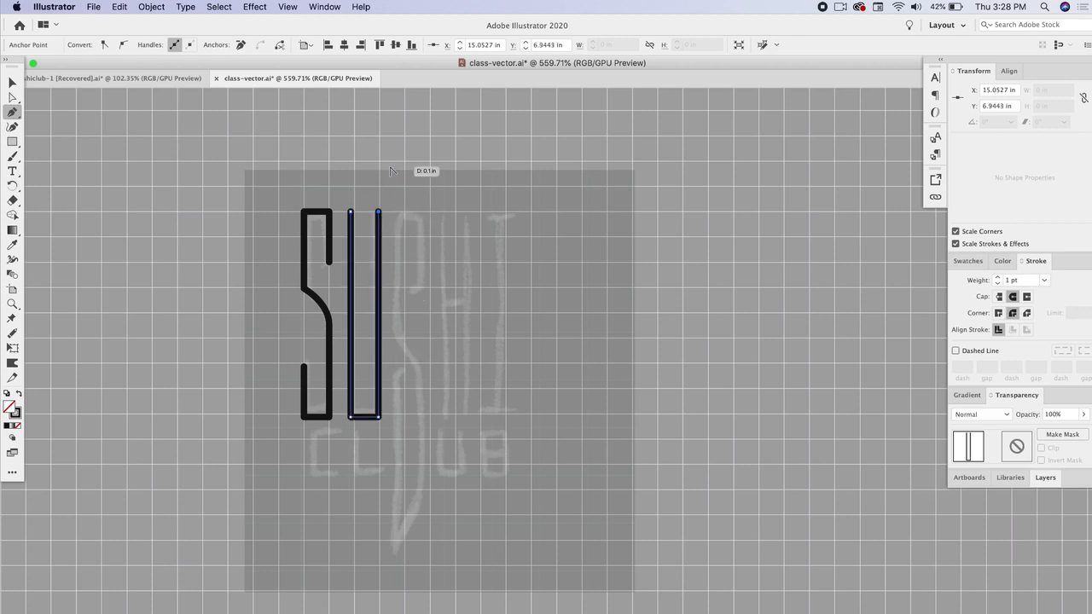
- Trace the knife-shaped S with the Pen tool, its blade extending down below the baseline
left_click(409, 289)
left_click(421, 286)
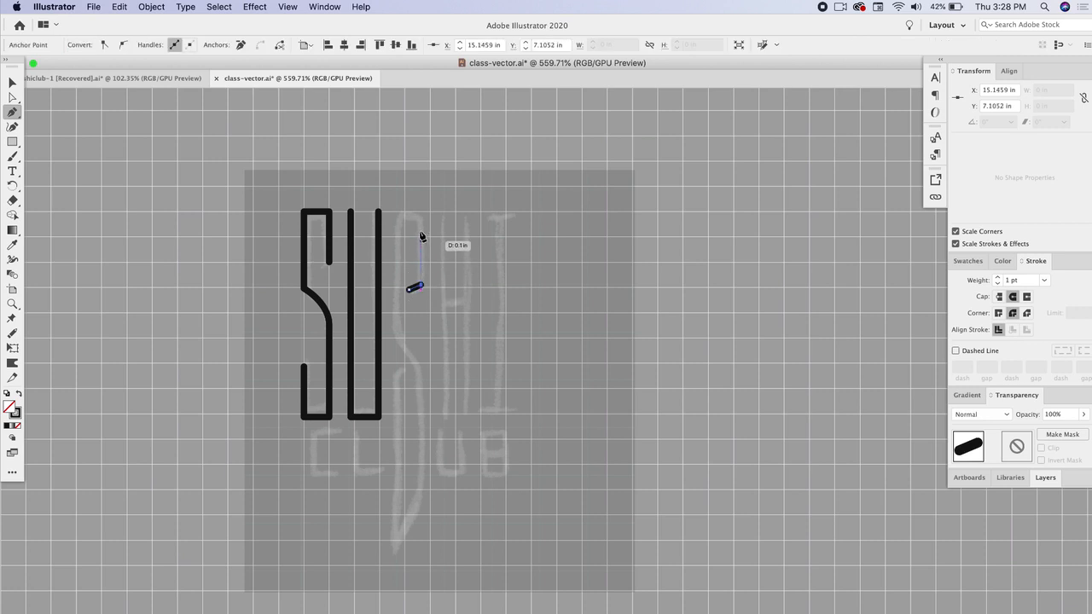
left_click(420, 212)
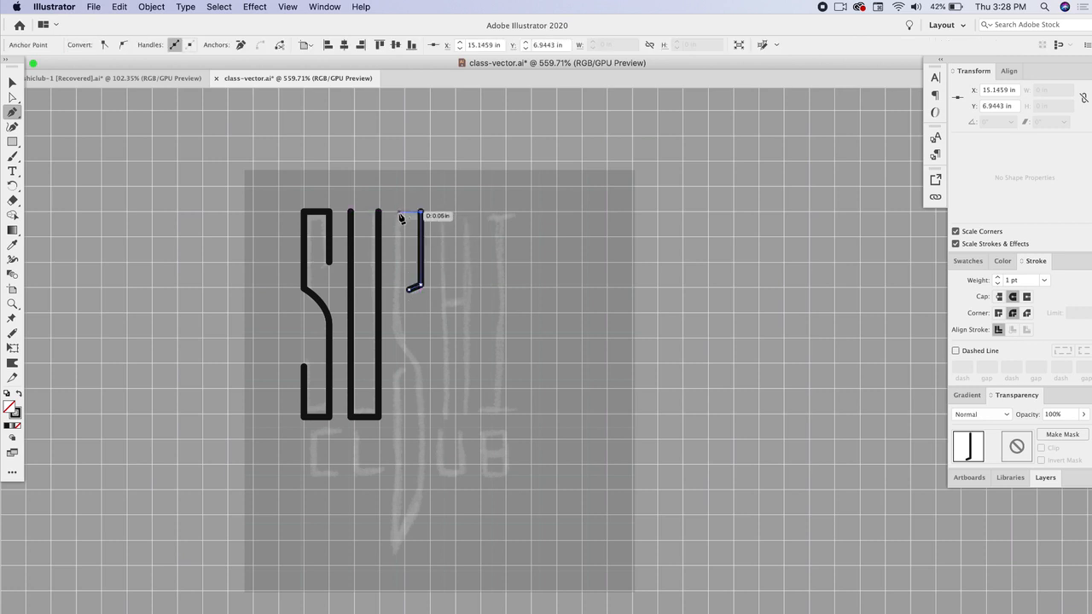
left_click(399, 212)
left_click(399, 330)
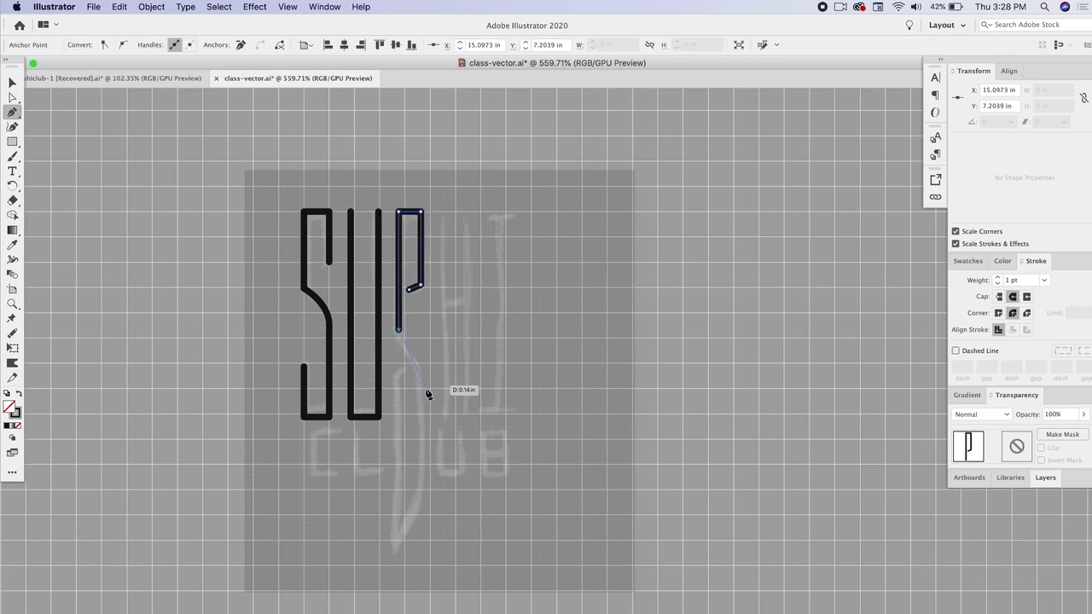
left_click_drag(421, 424, 422, 427)
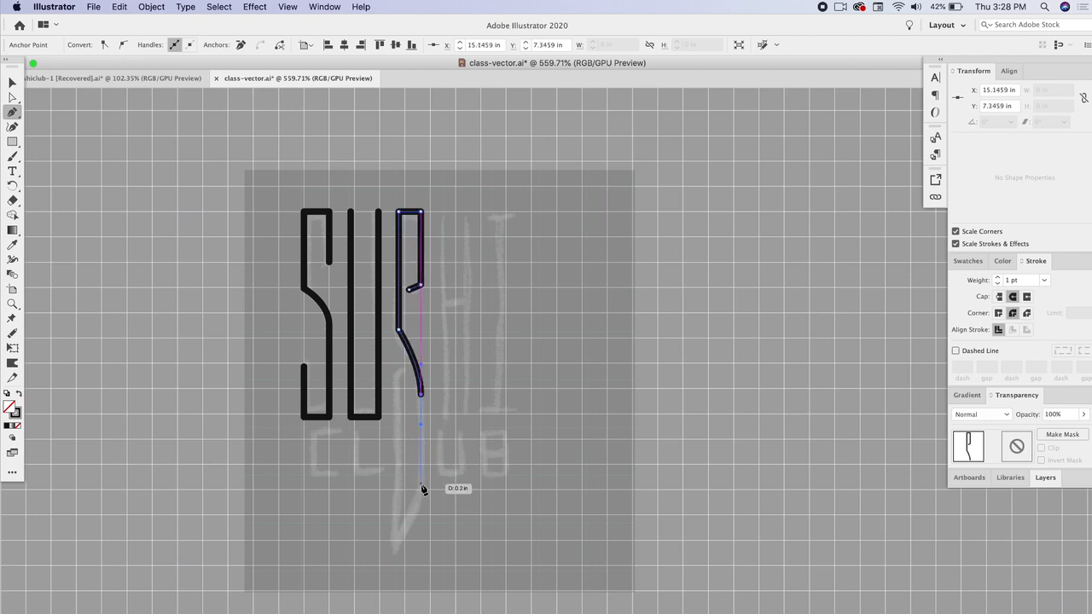
left_click(421, 486)
left_click(394, 548)
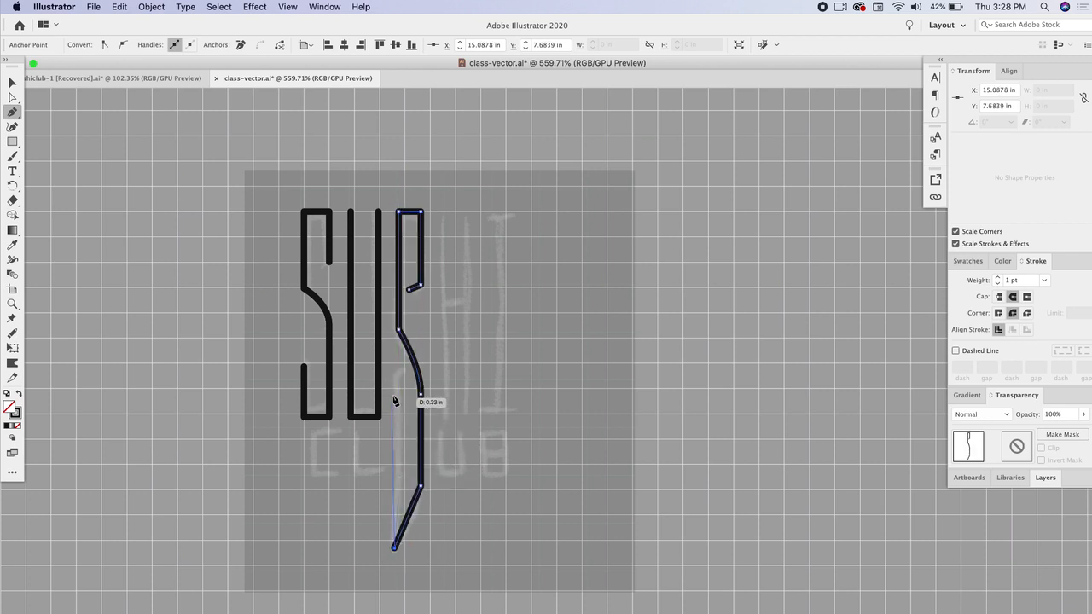
left_click(394, 381)
left_click(404, 370)
- Draw the H's left vertical stem with the Pen tool
left_click(441, 200, "super")
left_click(440, 212)
left_click(440, 417)
left_click(440, 305)
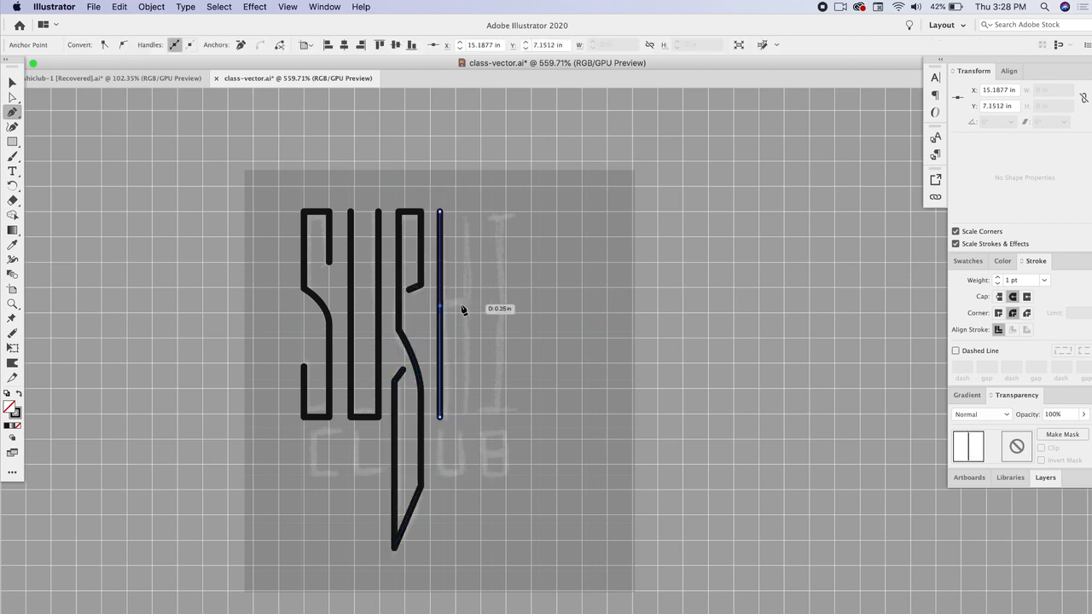
- Duplicate the stem twice to the right to form the H's second stem and the I
left_click(12, 83)
left_click_drag(440, 260, 467, 259, "alt")
left_click_drag(467, 258, 501, 258, "alt")
left_click(646, 239)
- Add the H's crossbar and the I's top bar with the Pen tool
left_click(12, 113)
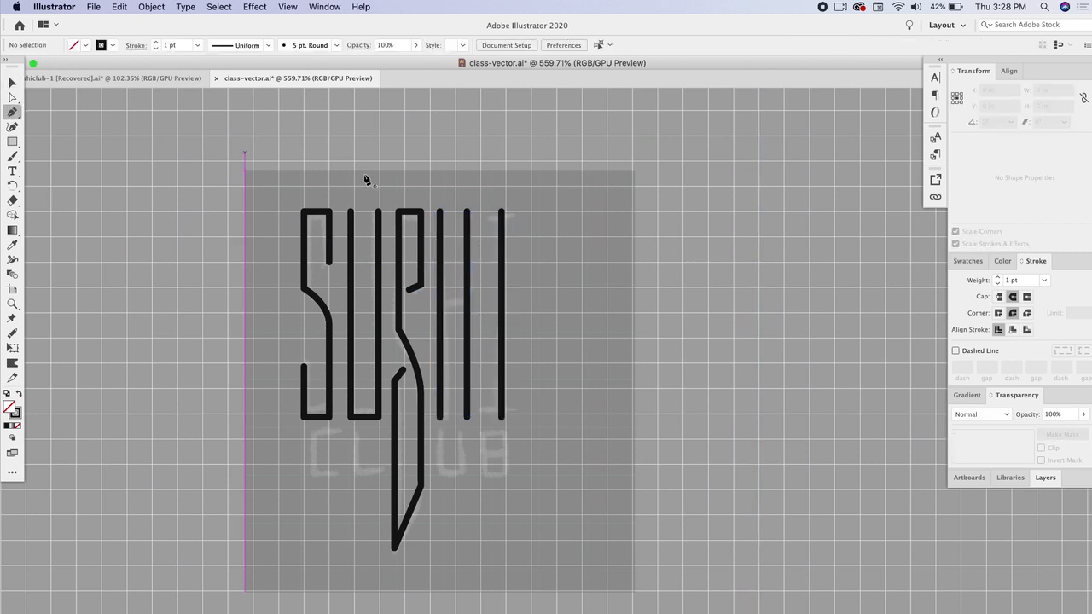
left_click(440, 304)
left_click(466, 304)
left_click(479, 262, "super")
left_click(487, 211)
left_click(515, 212)
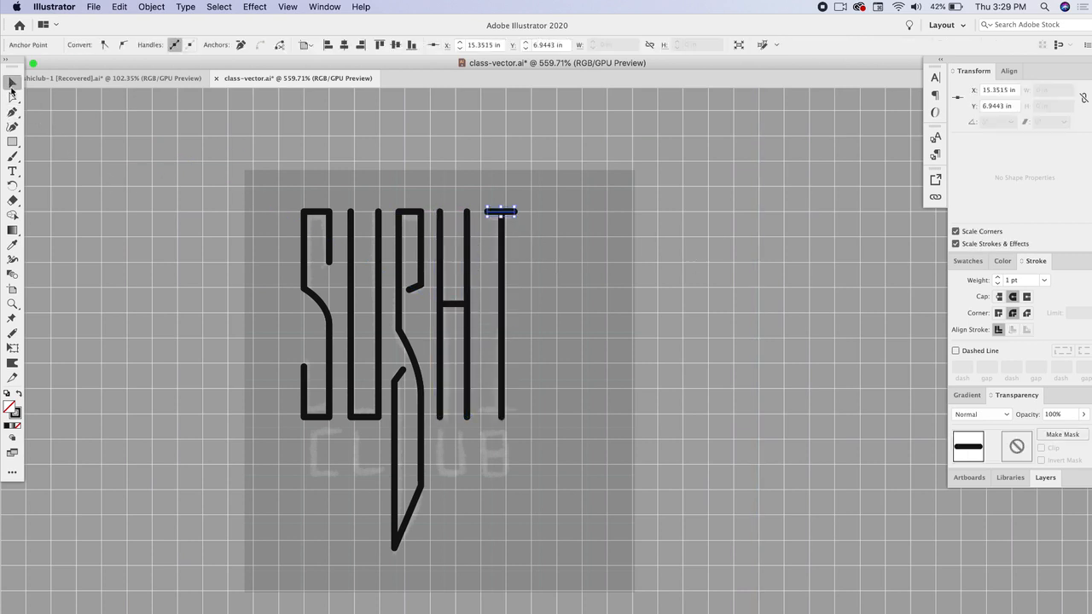
- Type a C as a typeface sample beside the lettering, apply another font from the font list, and reposition it
left_click(12, 170)
left_click(120, 234)
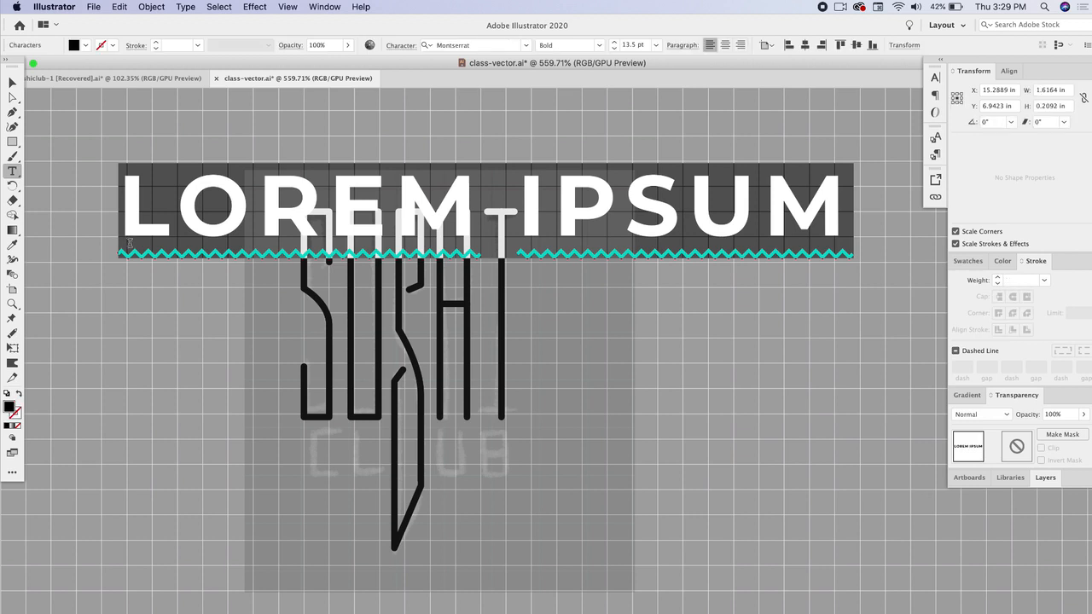
type("C")
left_click(12, 82)
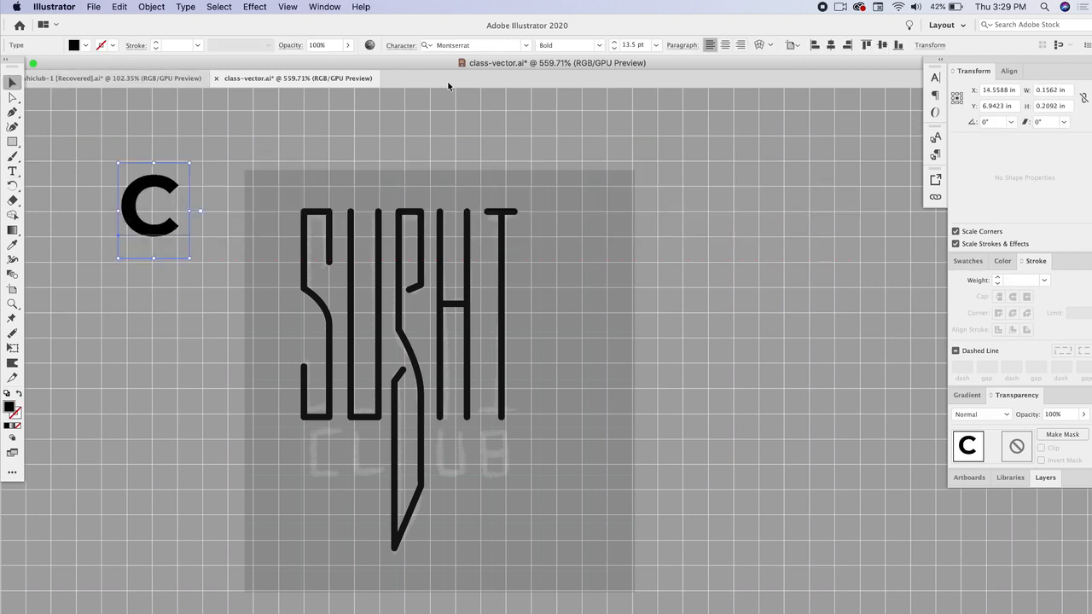
left_click(528, 46)
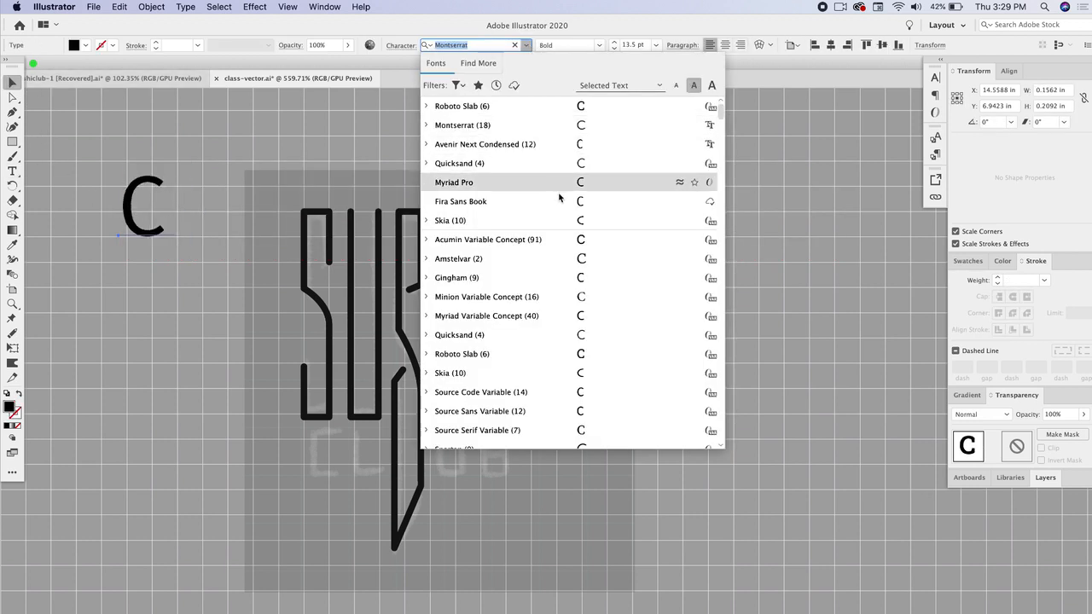
left_click(564, 258)
left_click_drag(162, 205, 314, 423)
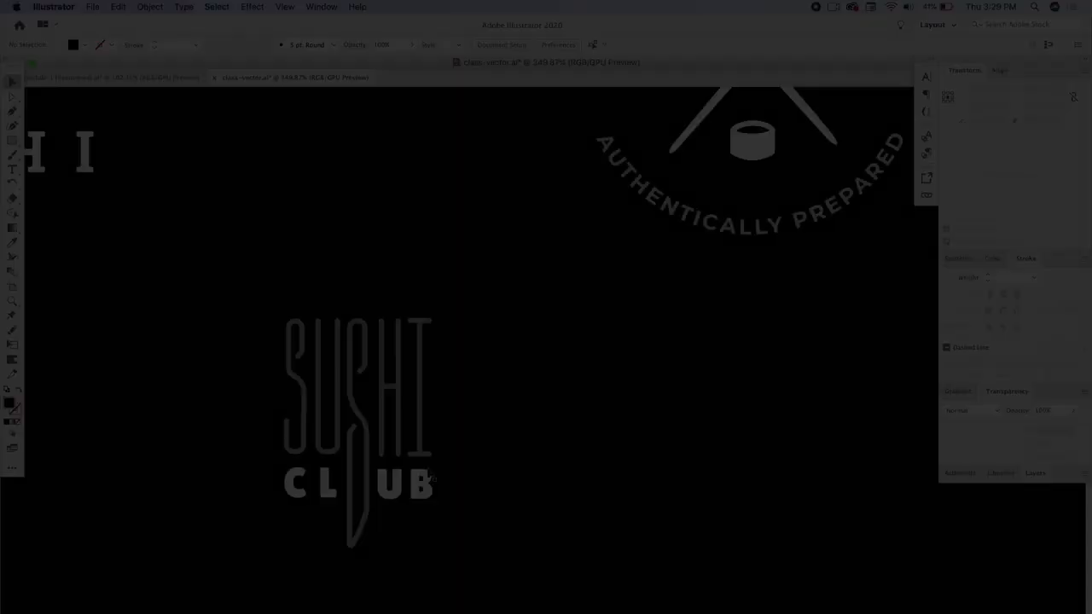
- Inspect the finished SUSHI CLUB lettering and its individual letter parts
scroll(414, 453, "up", 5)
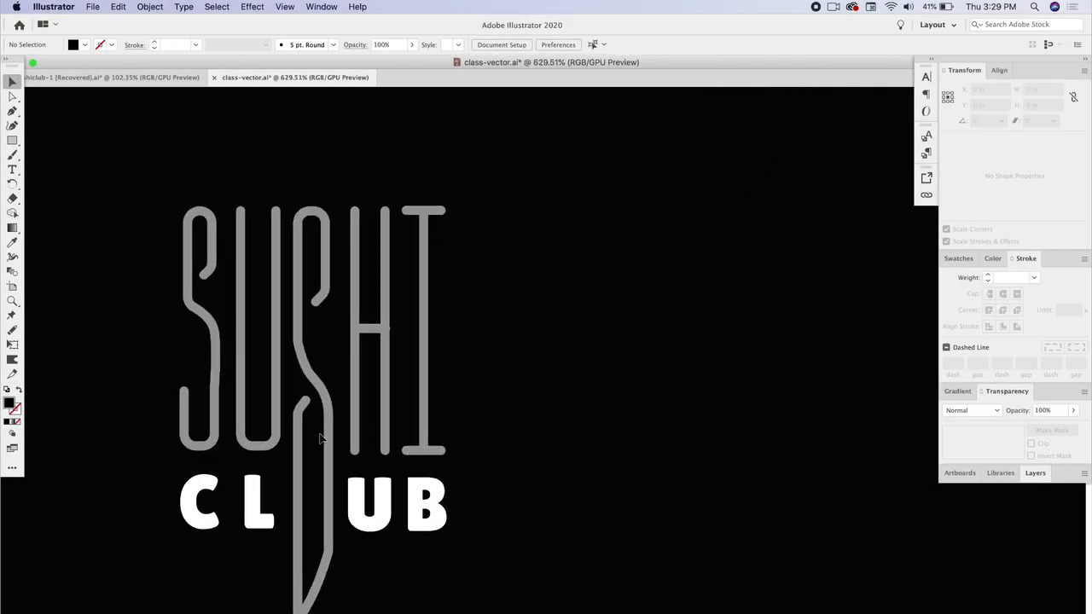
left_click(269, 450)
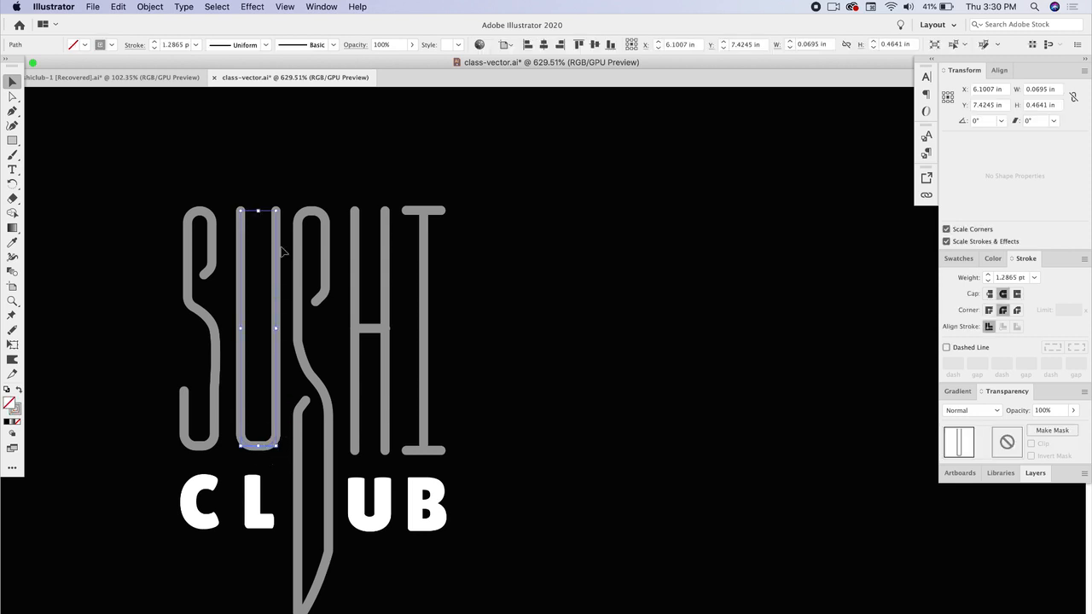
left_click(532, 256)
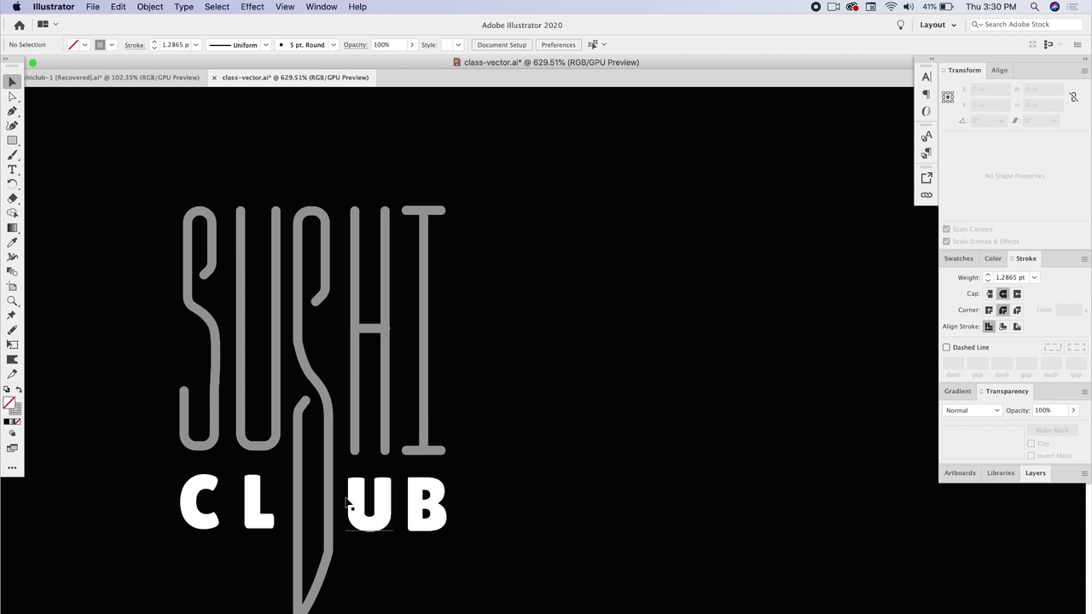
left_click(220, 517)
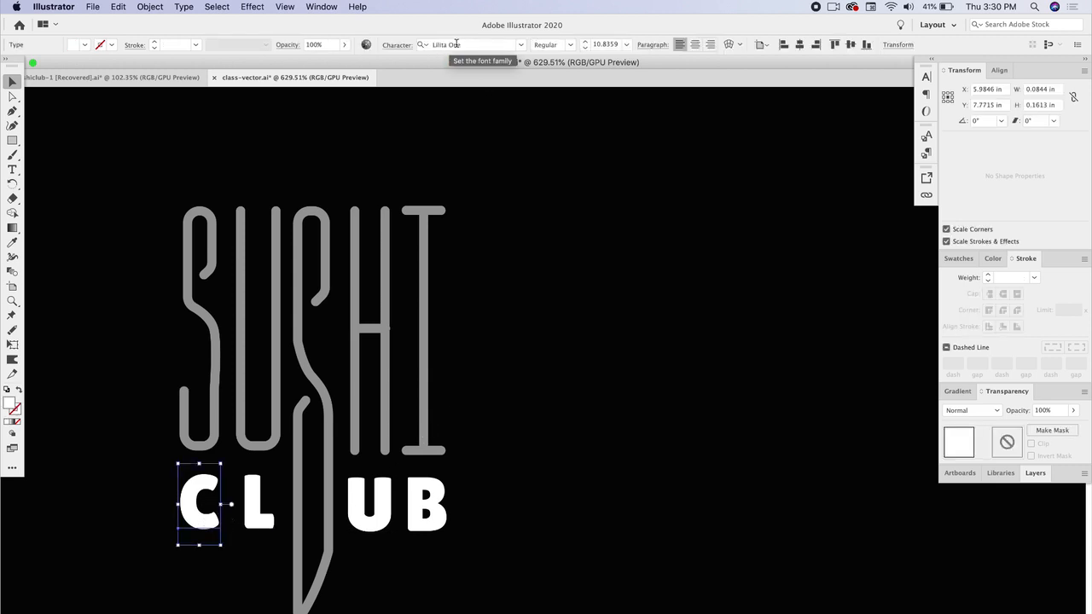
left_click(528, 554)
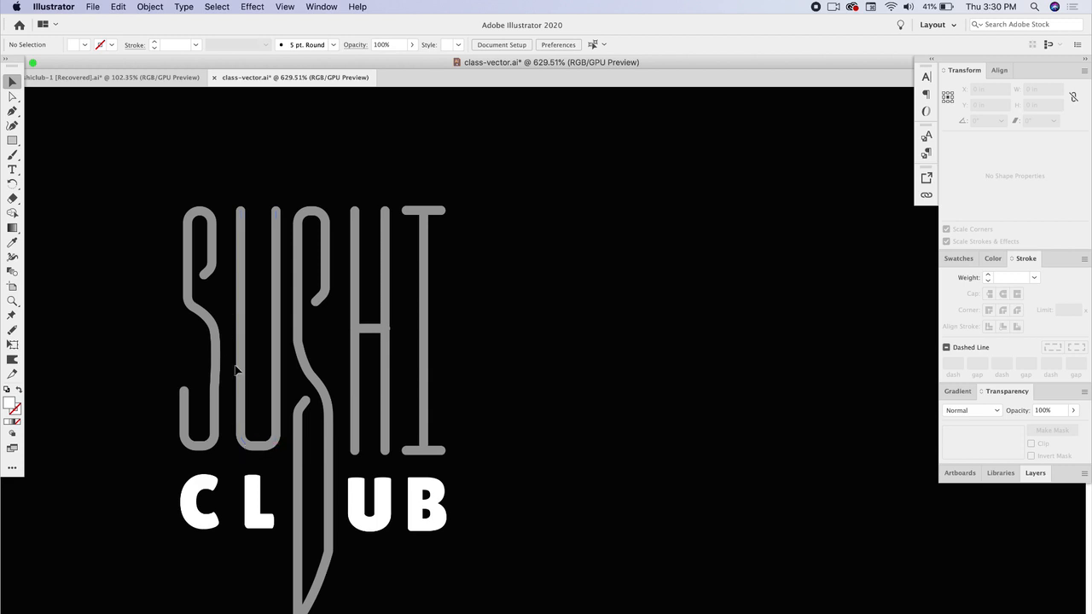
scroll(502, 468, "down", 2)
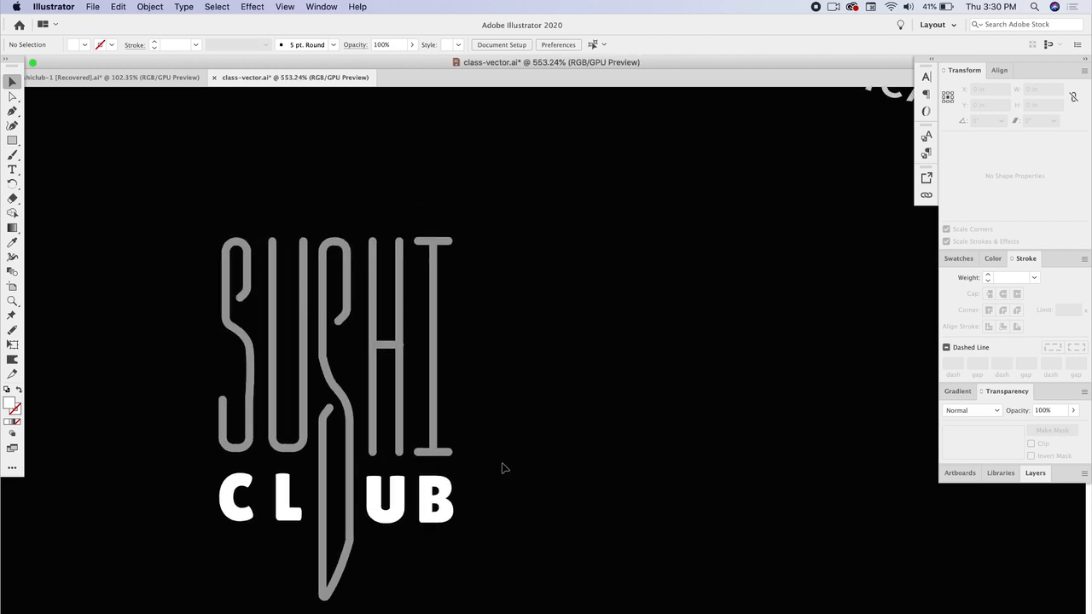
scroll(503, 467, "down", 2)
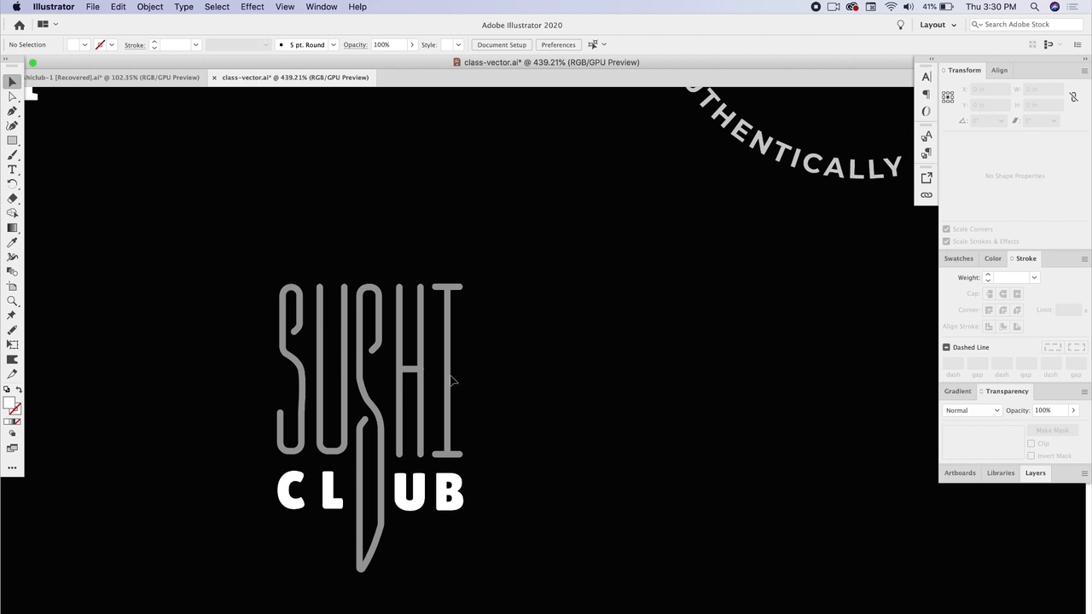
- Duplicate the SUSHI CLUB lettering to the right as a second version
left_click_drag(226, 280, 529, 549)
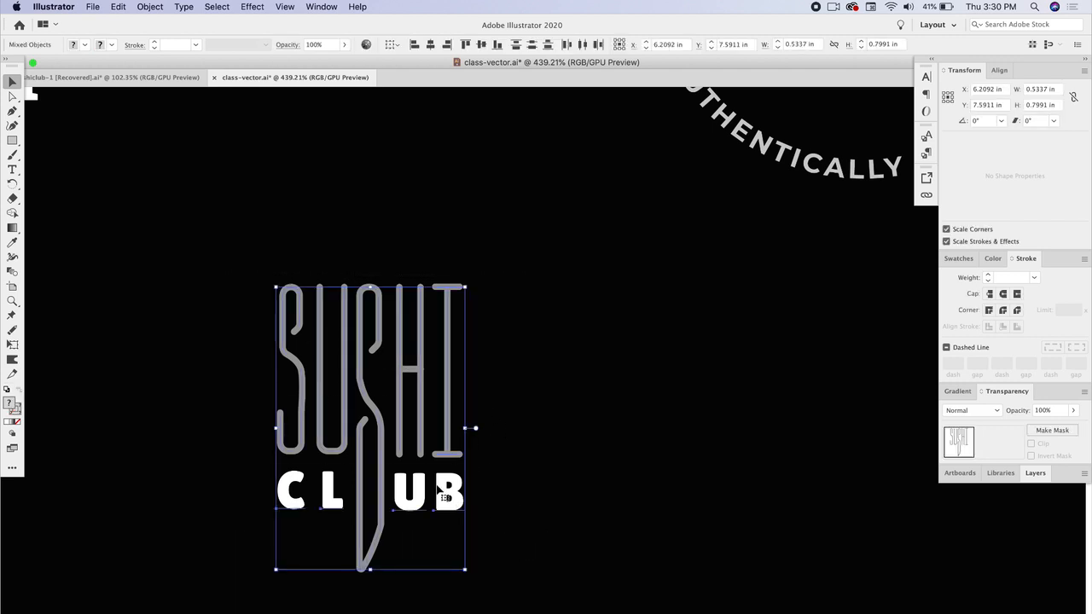
left_click_drag(438, 493, 737, 486)
left_click(708, 413)
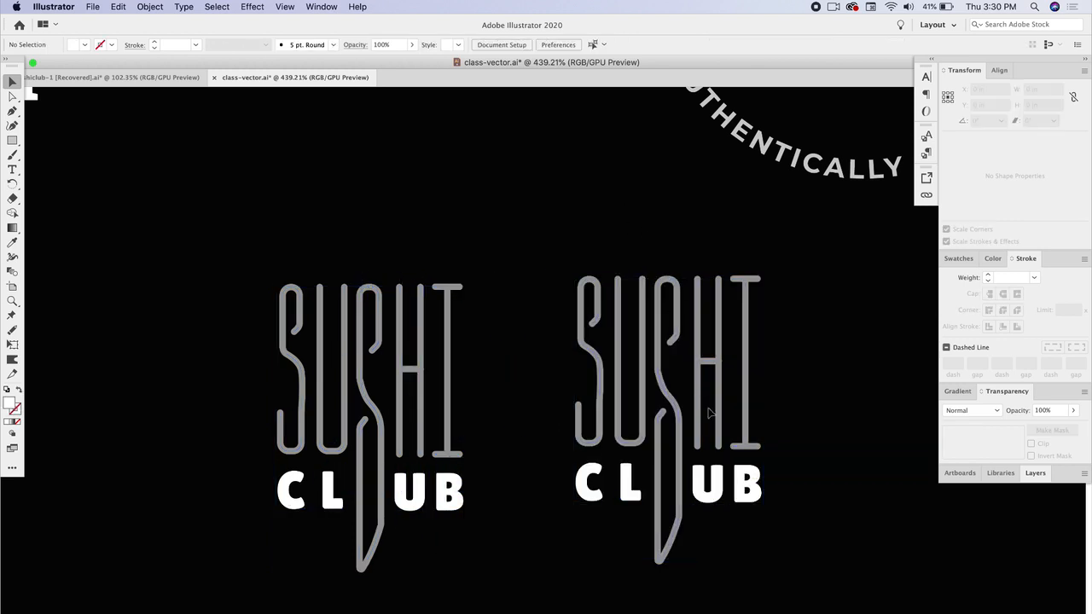
- Recolor the copy's knife-shaped S as a white 1 pt outline with no fill, sampled from the CLUB text
scroll(708, 413, "up", 3)
scroll(708, 413, "right", 3)
left_click(478, 363)
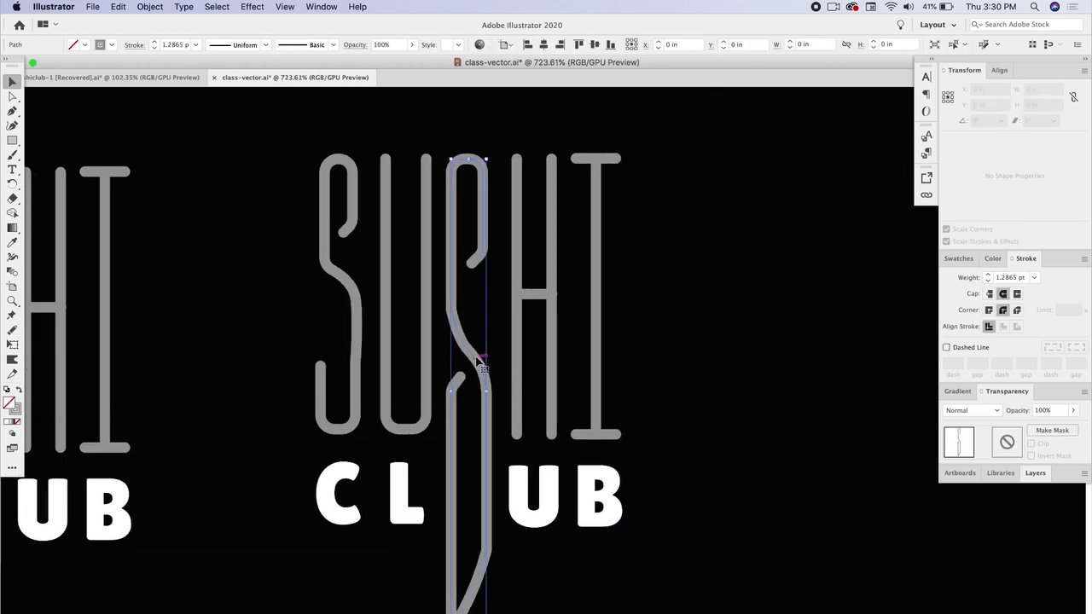
left_click(12, 243)
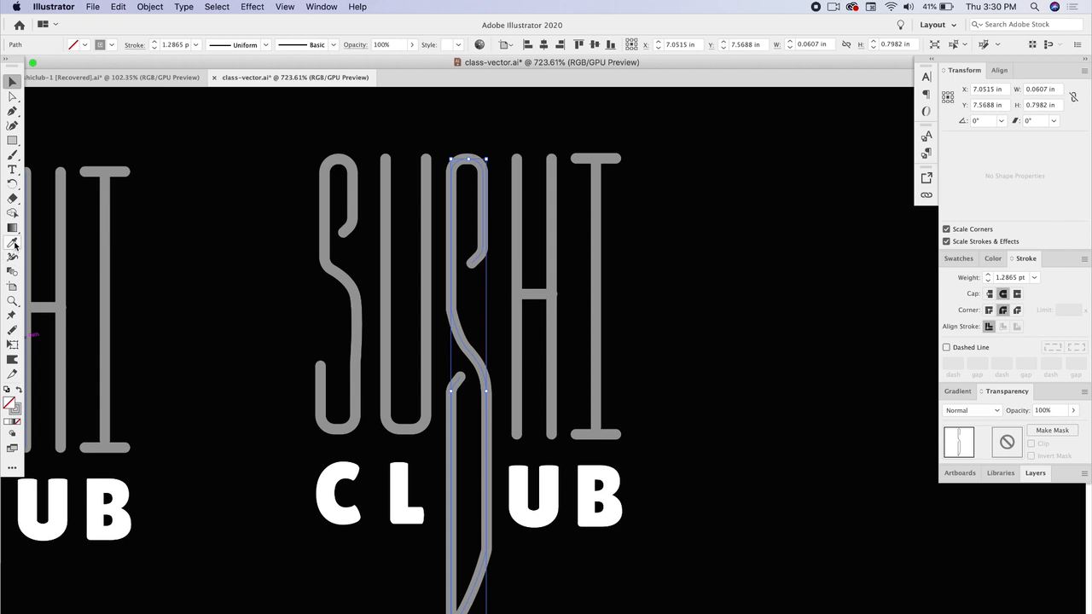
left_click(347, 469)
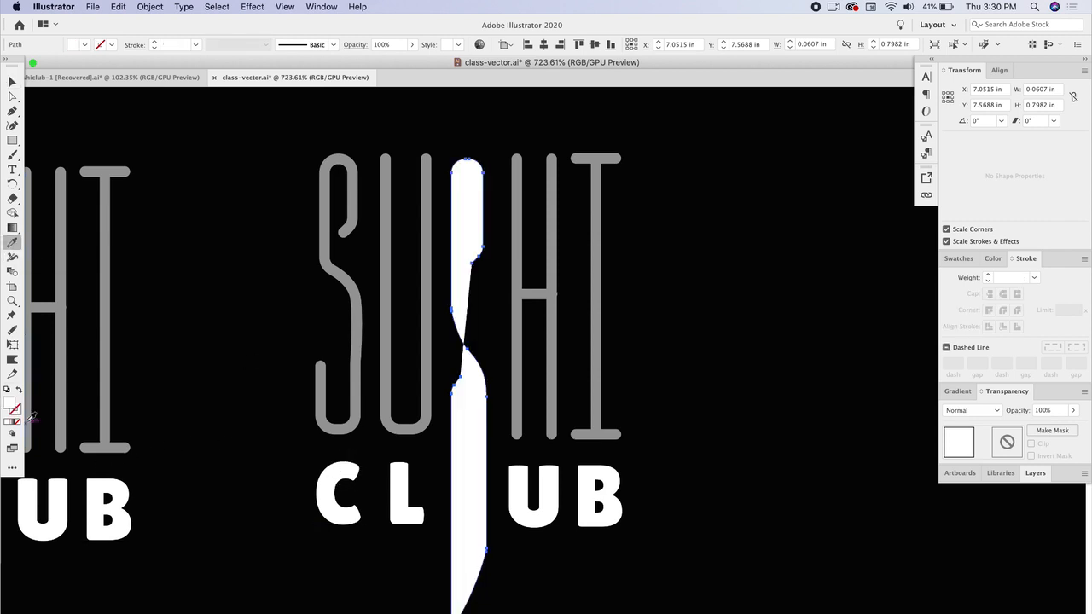
left_click(19, 390)
key("v")
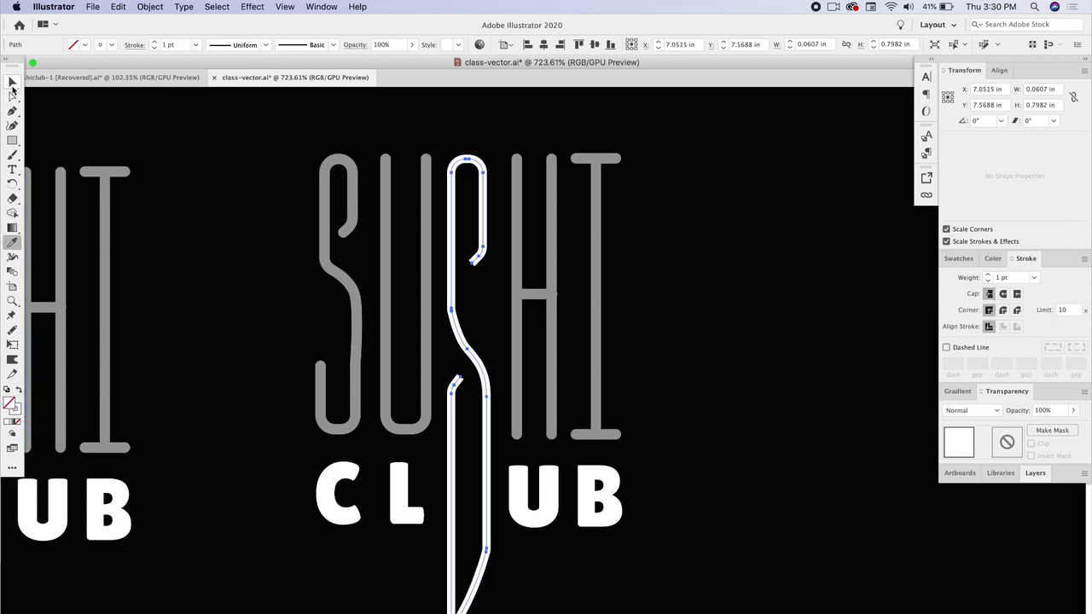
left_click(262, 315)
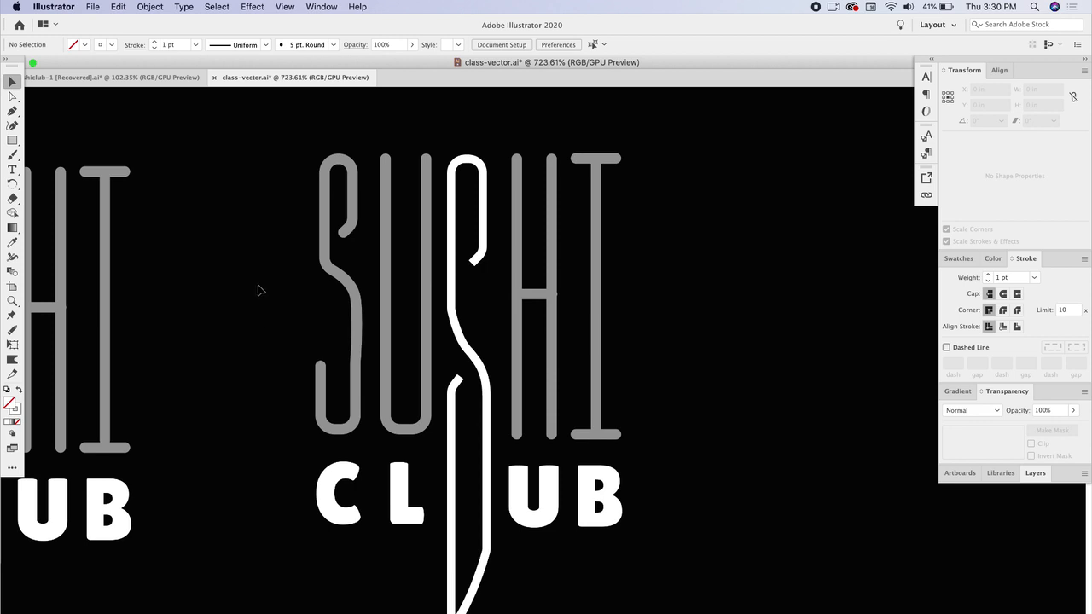
- Extend the S's upper hook end with a Pen segment angled down to the S stem
left_click(480, 264)
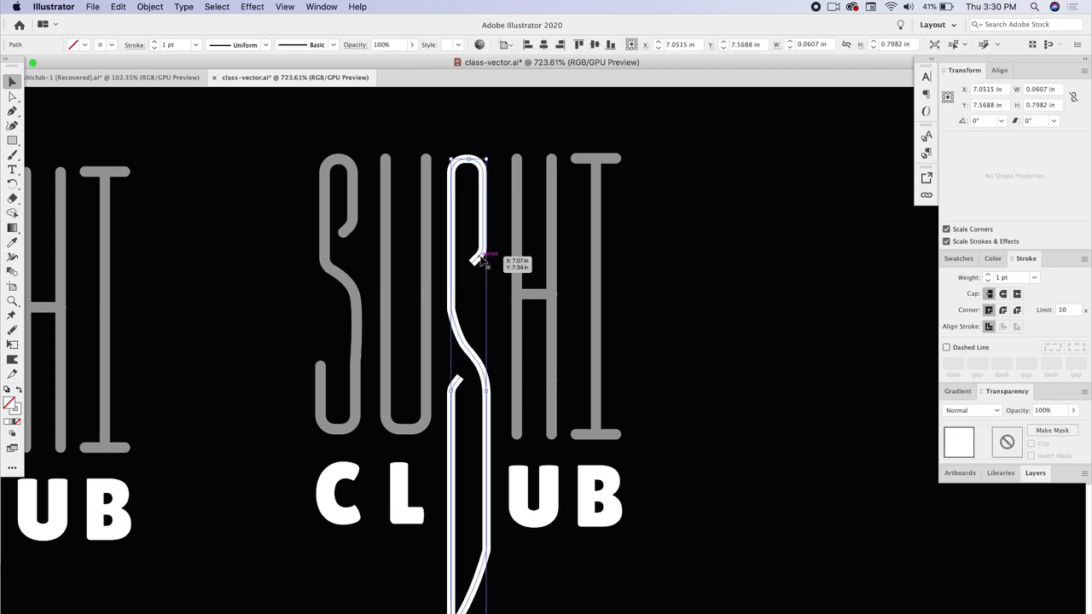
scroll(479, 261, "up", 3, "alt")
left_click(12, 111)
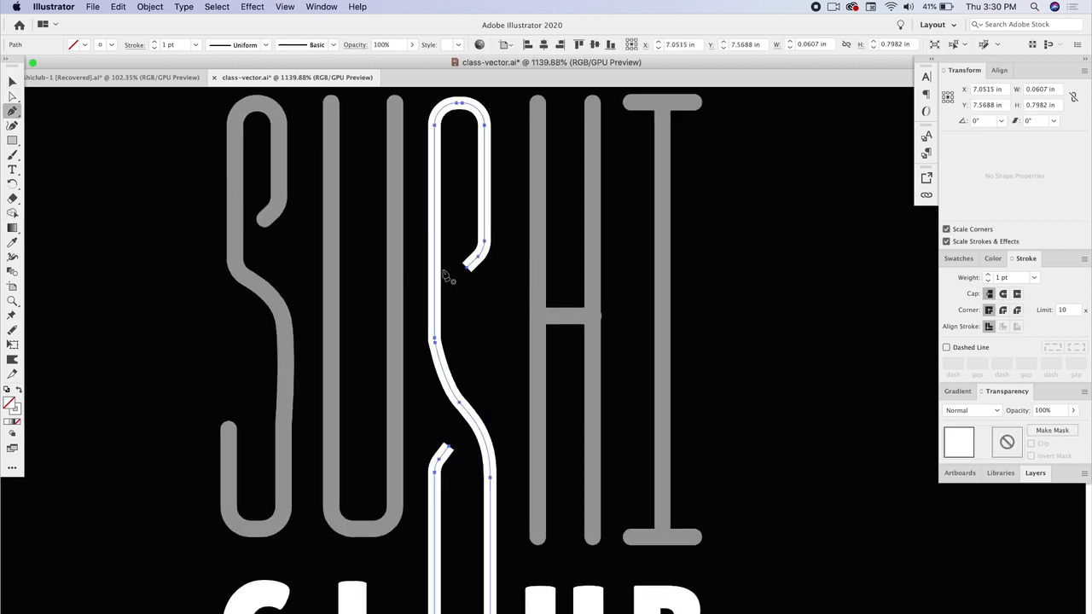
left_click(466, 267)
left_click(439, 269)
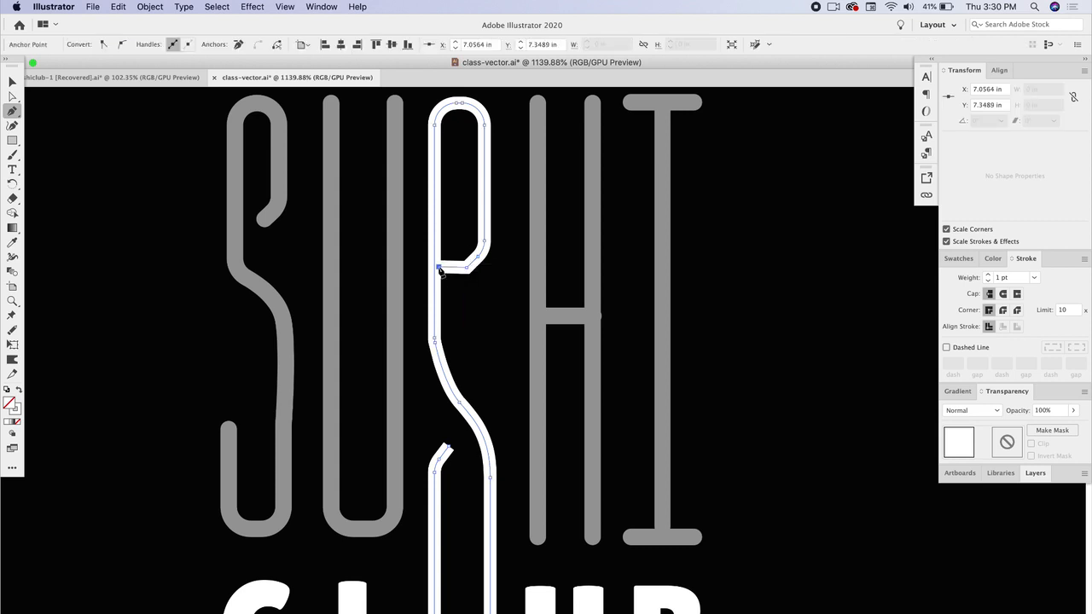
key("super+z")
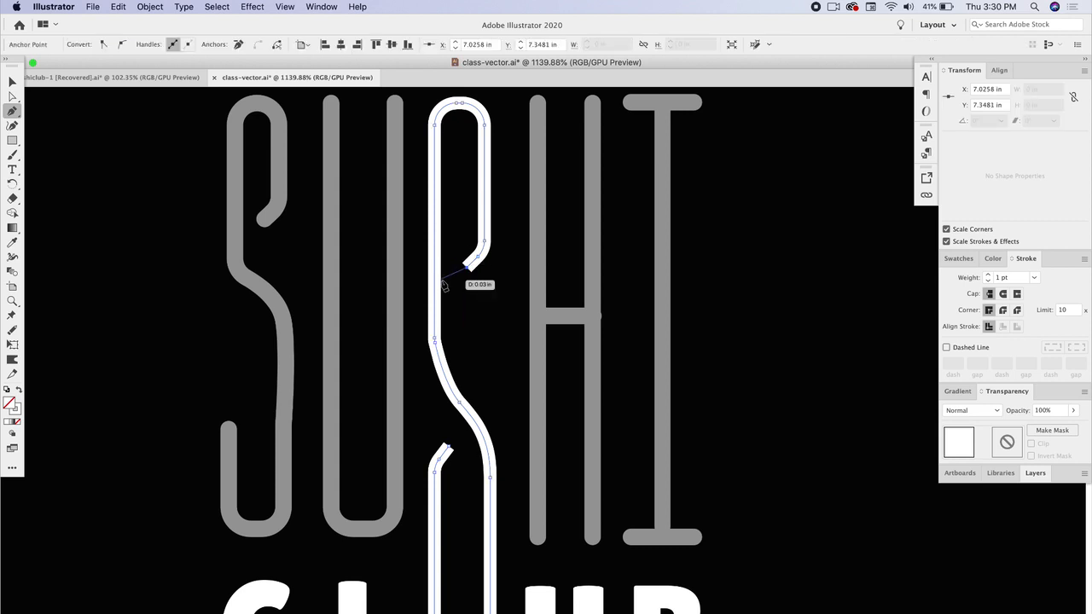
left_click(436, 297)
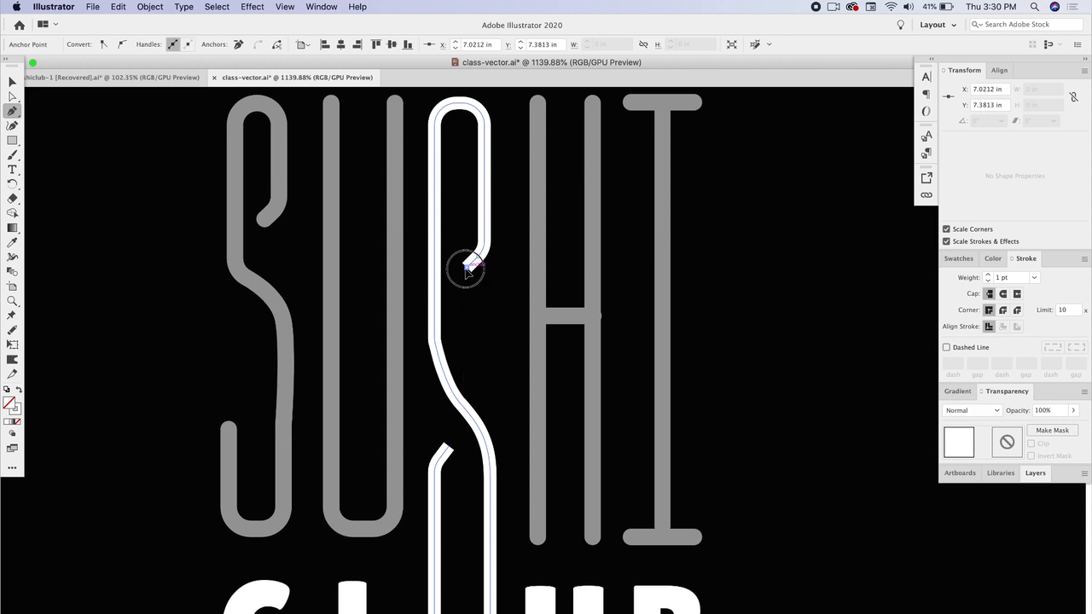
left_click(437, 295)
key("v")
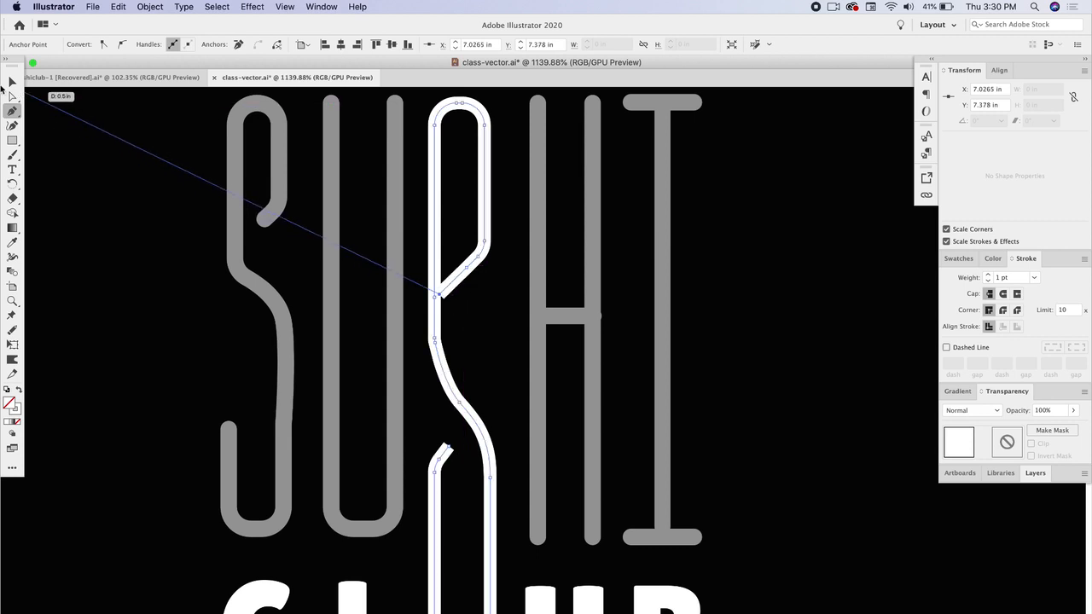
left_click(444, 229)
scroll(516, 275, "down", 3)
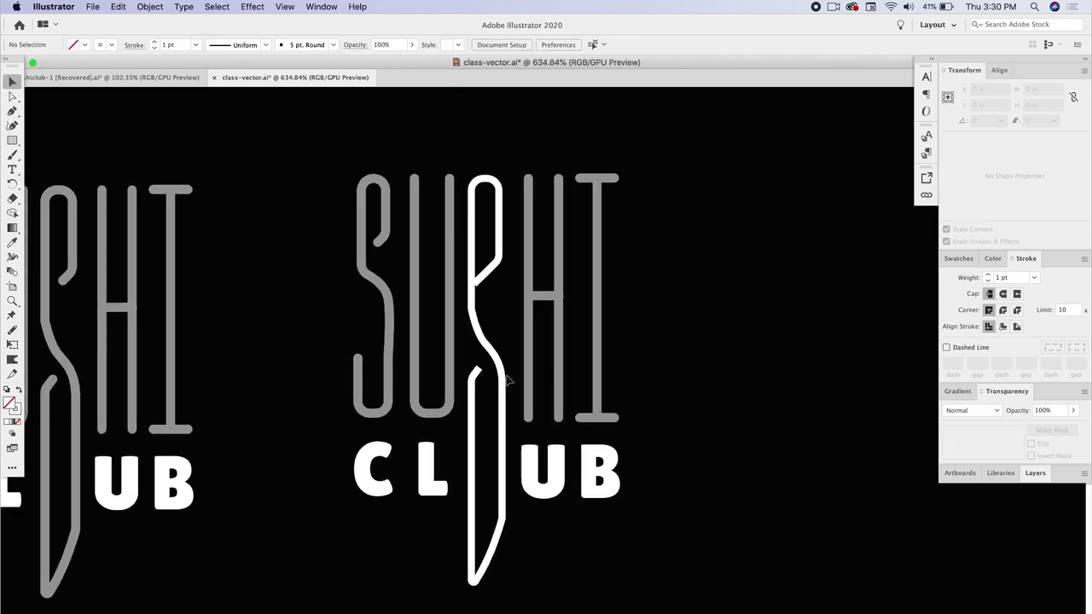
left_click_drag(493, 275, 492, 301)
key("super+z")
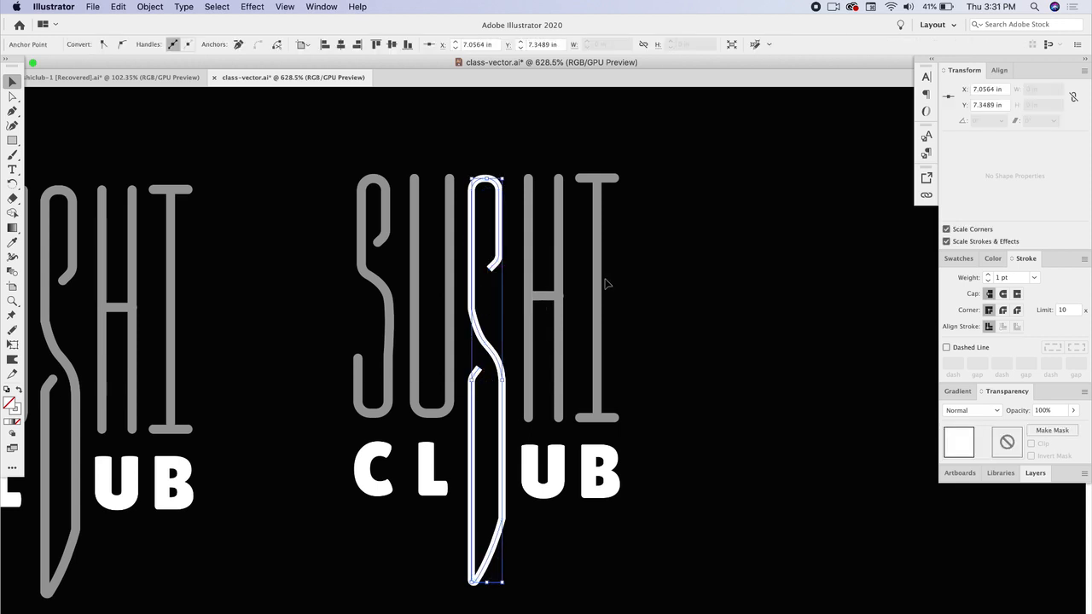
left_click(645, 275)
- Zoom out and pan across the artboards to review all the logo versions in the file
scroll(471, 345, "down", 3)
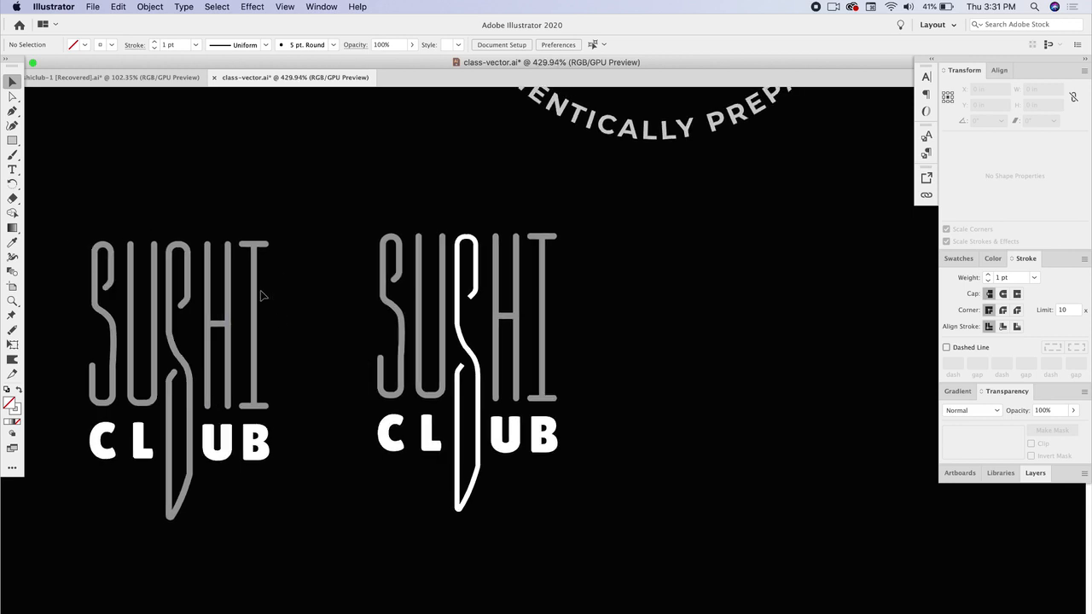
scroll(250, 297, "down", 3)
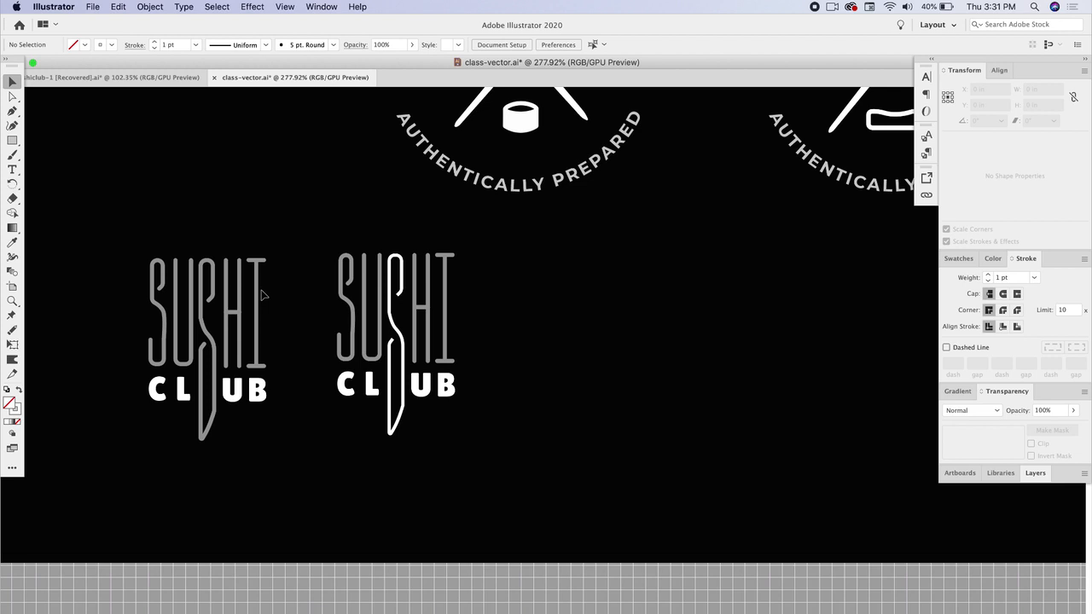
scroll(262, 295, "down", 5)
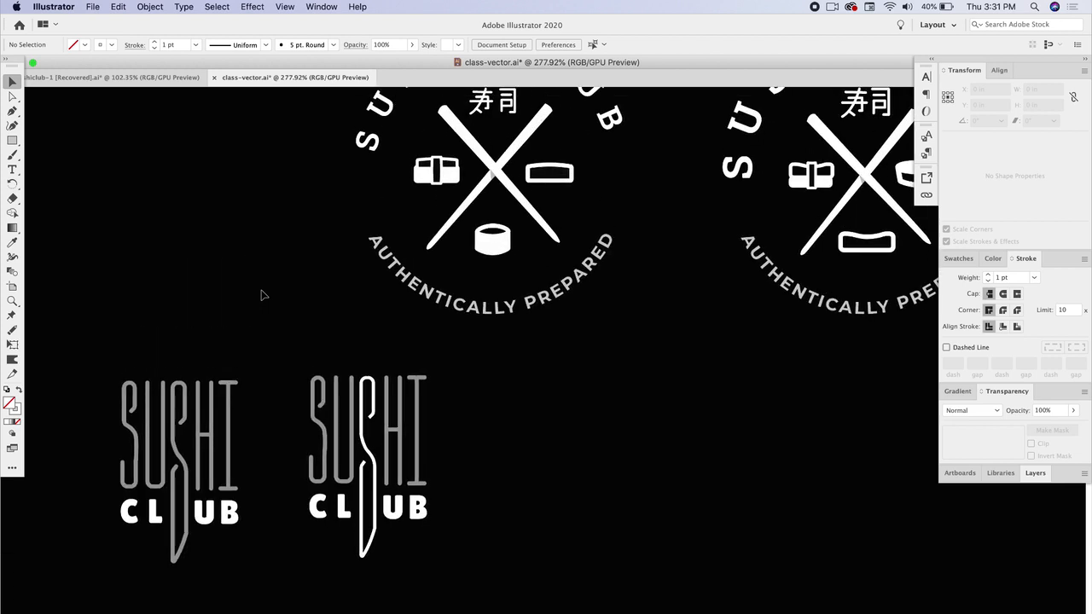
scroll(262, 295, "left", 10)
scroll(262, 294, "up", 2)
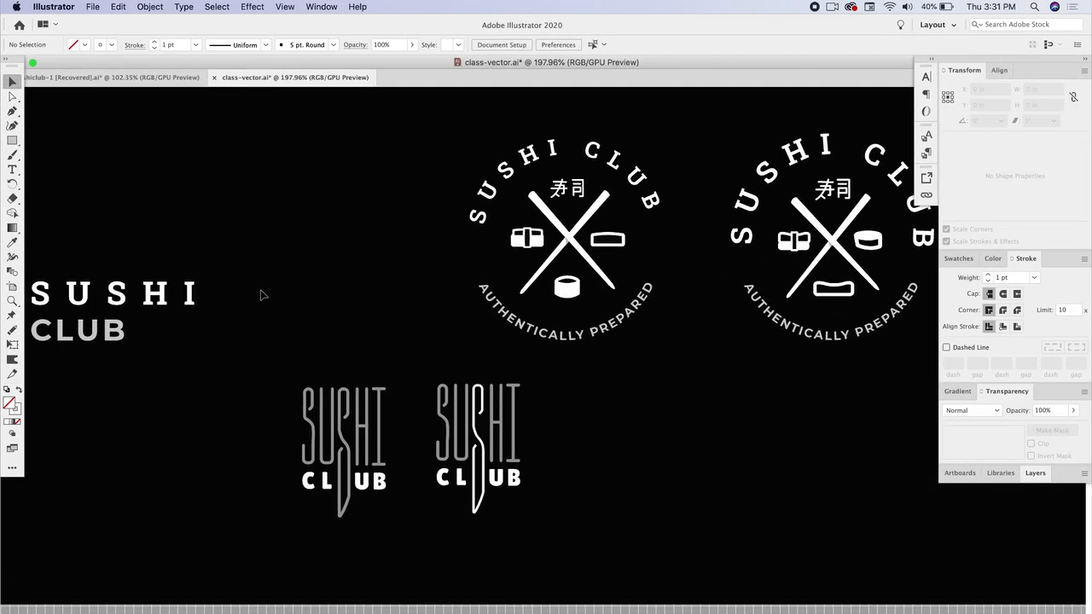
scroll(262, 294, "left", 5)
scroll(262, 295, "up", 1)
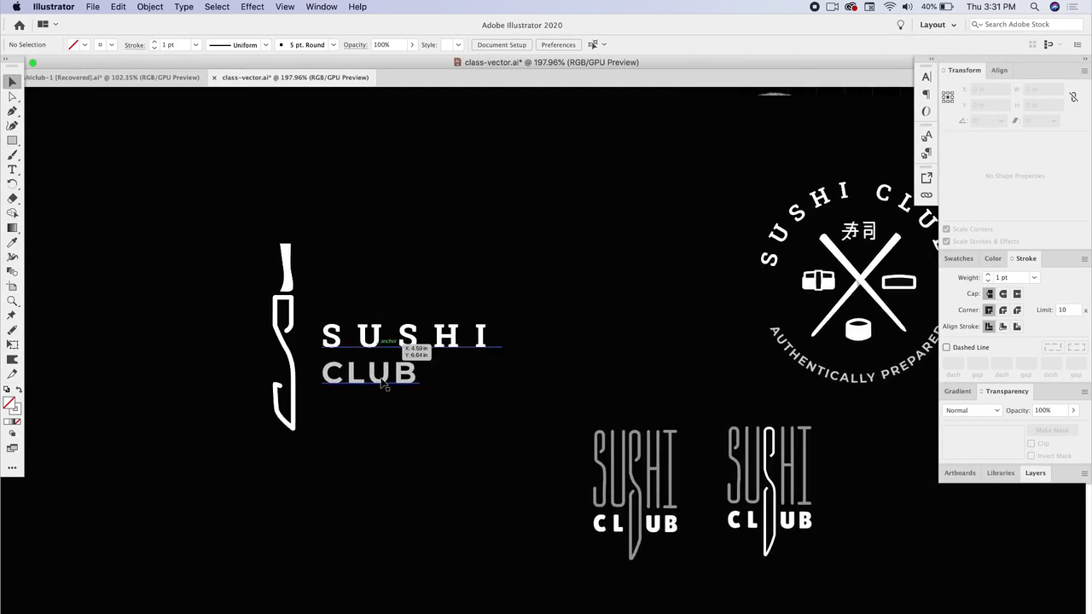
scroll(407, 315, "down", 5)
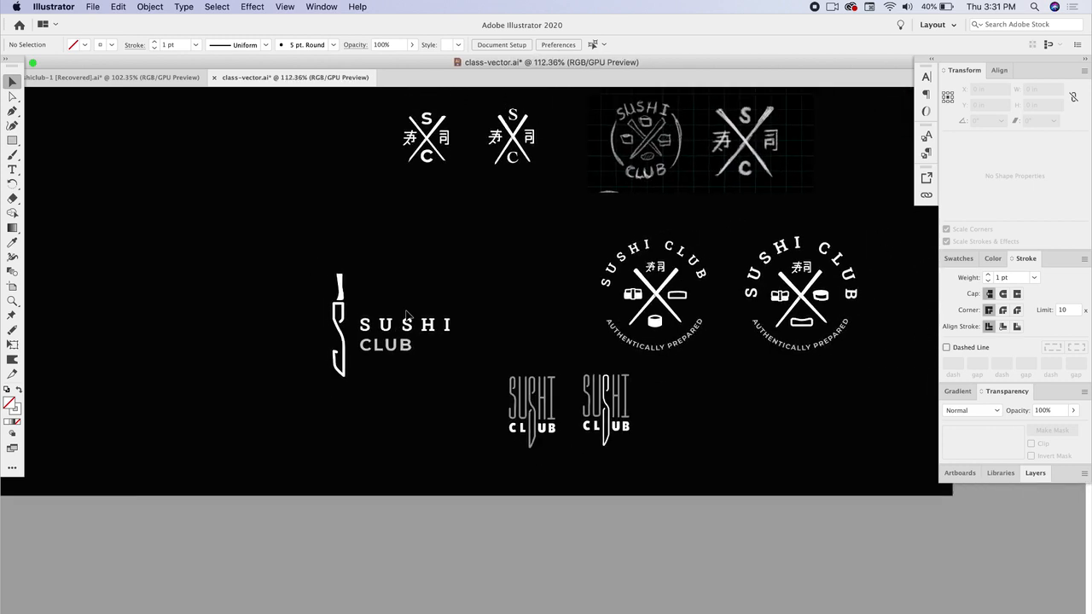
scroll(406, 314, "up", 2)
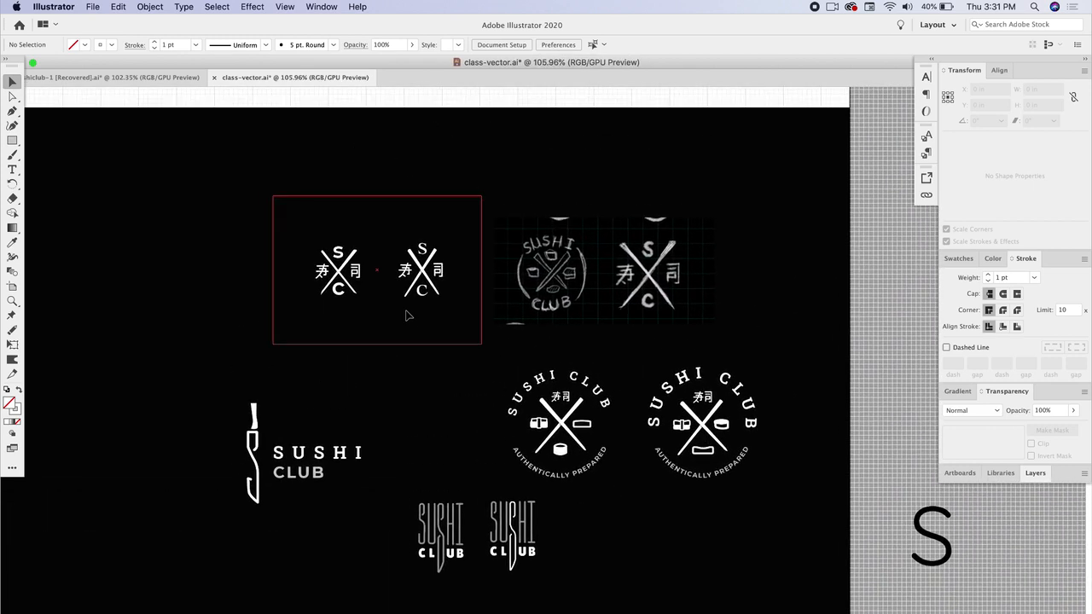
scroll(407, 315, "down", 3)
scroll(407, 315, "up", 4)
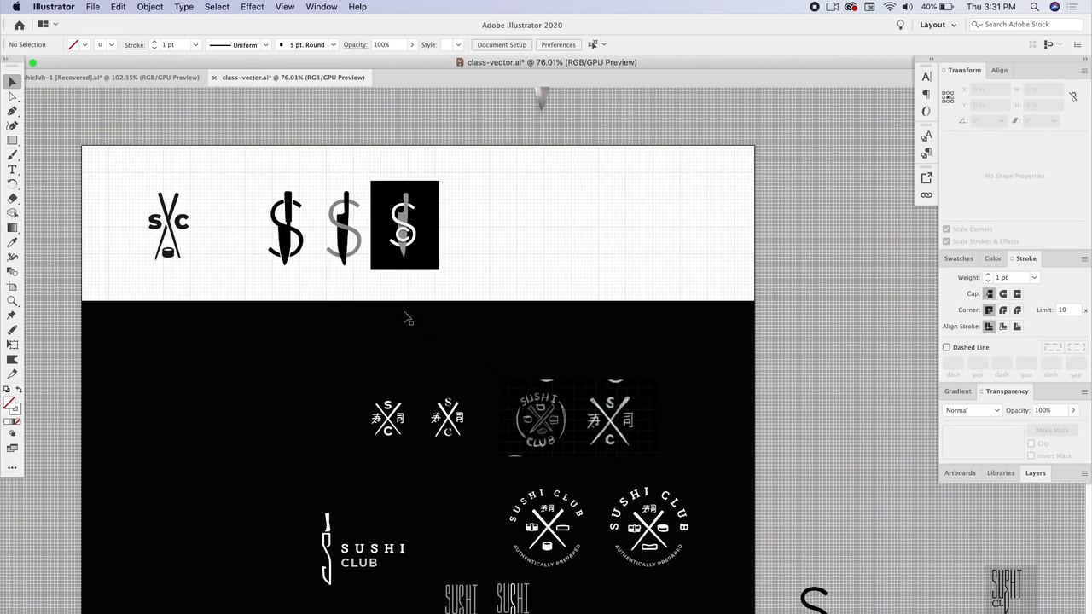
- Switch to the sushiclub-1 document and browse its collection of finished sushi club logo designs
left_click(132, 77)
left_click(103, 359)
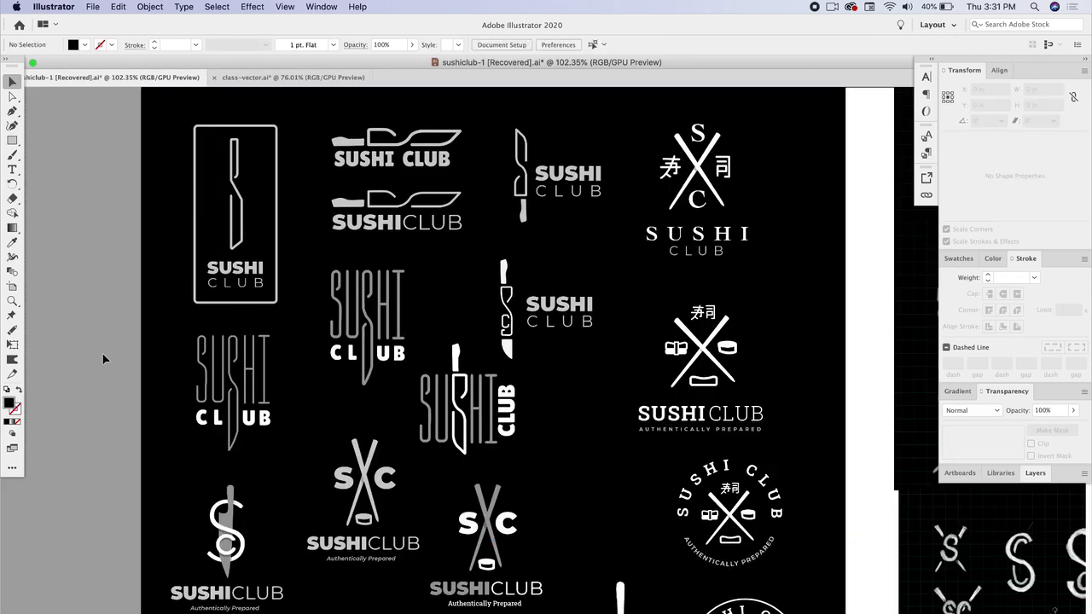
scroll(291, 388, "up", 5)
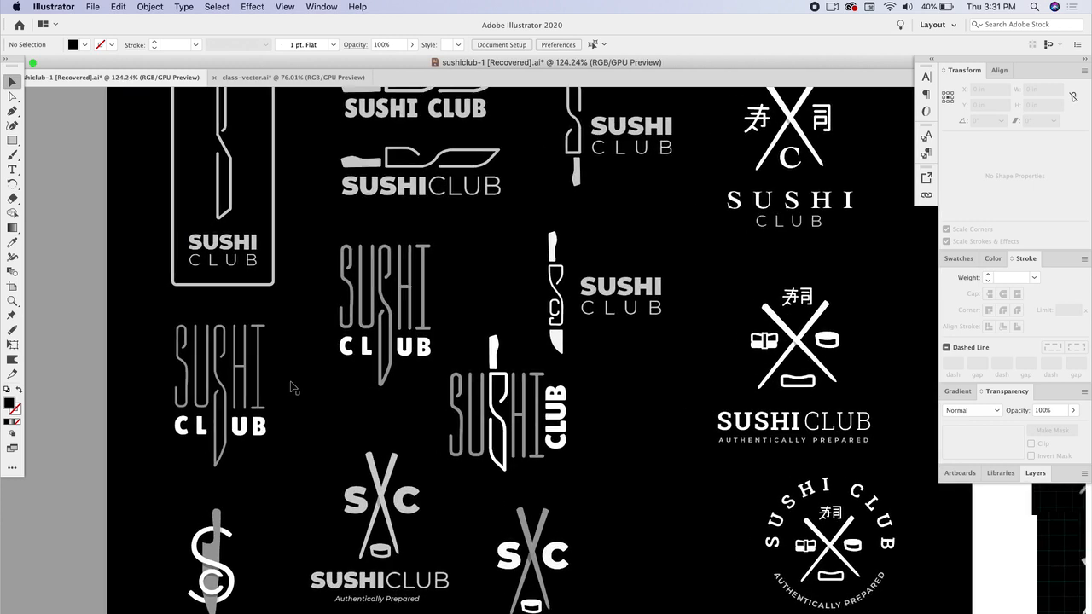
scroll(291, 388, "down", 3)
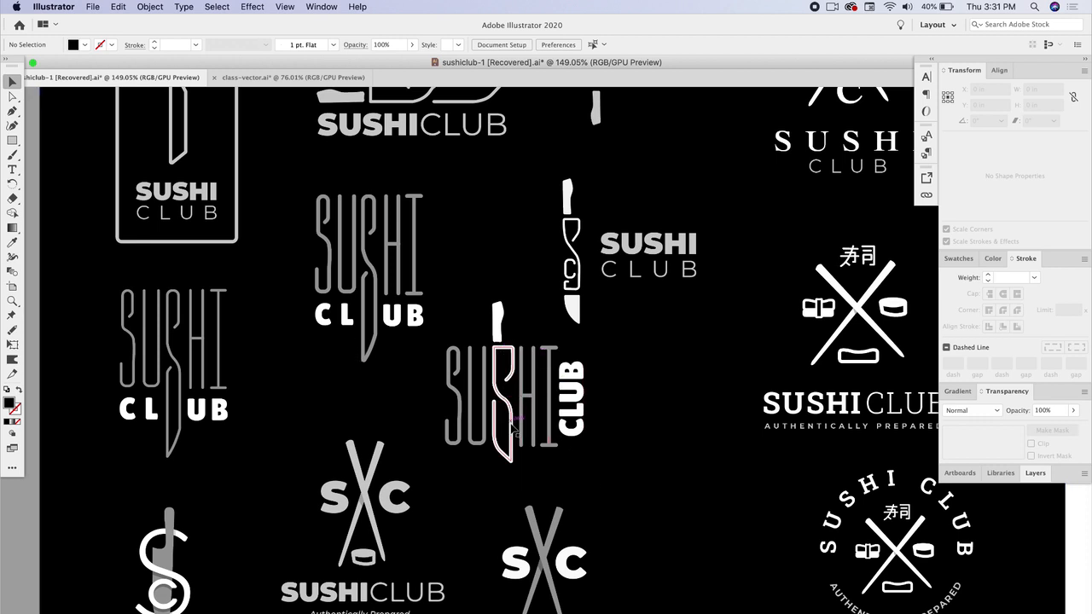
scroll(504, 321, "up", 3)
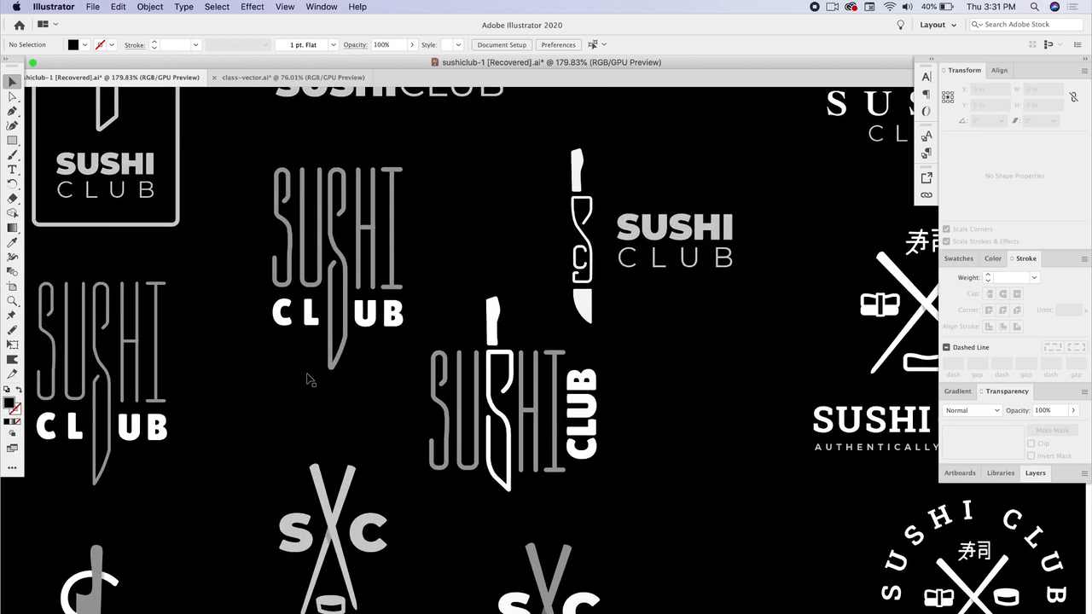
scroll(308, 381, "left", 5)
scroll(307, 381, "up", 3)
scroll(309, 380, "up", 6)
scroll(309, 380, "left", 4)
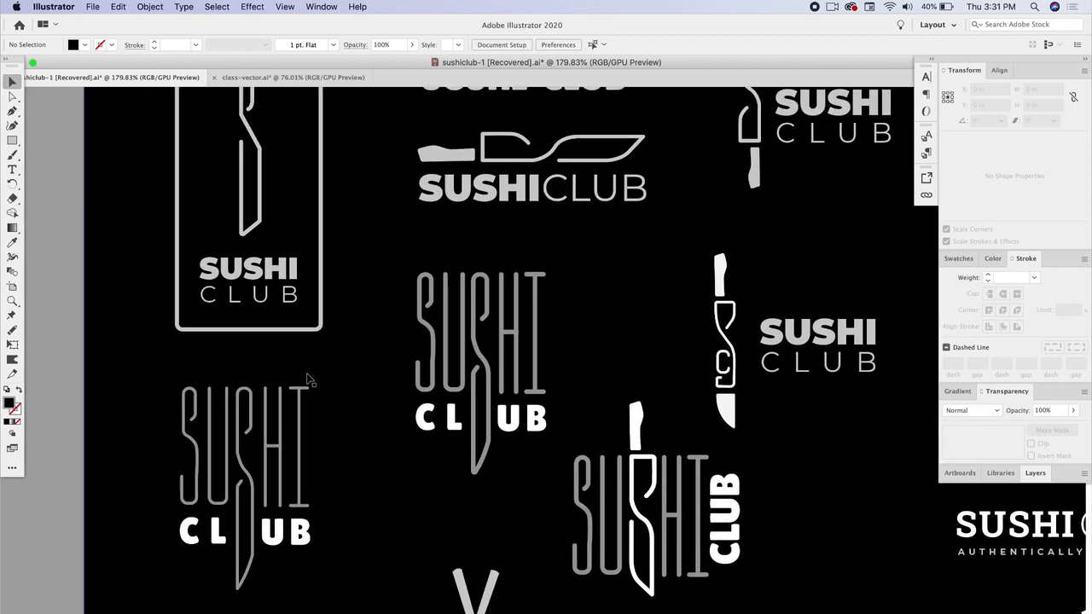
scroll(371, 340, "right", 8)
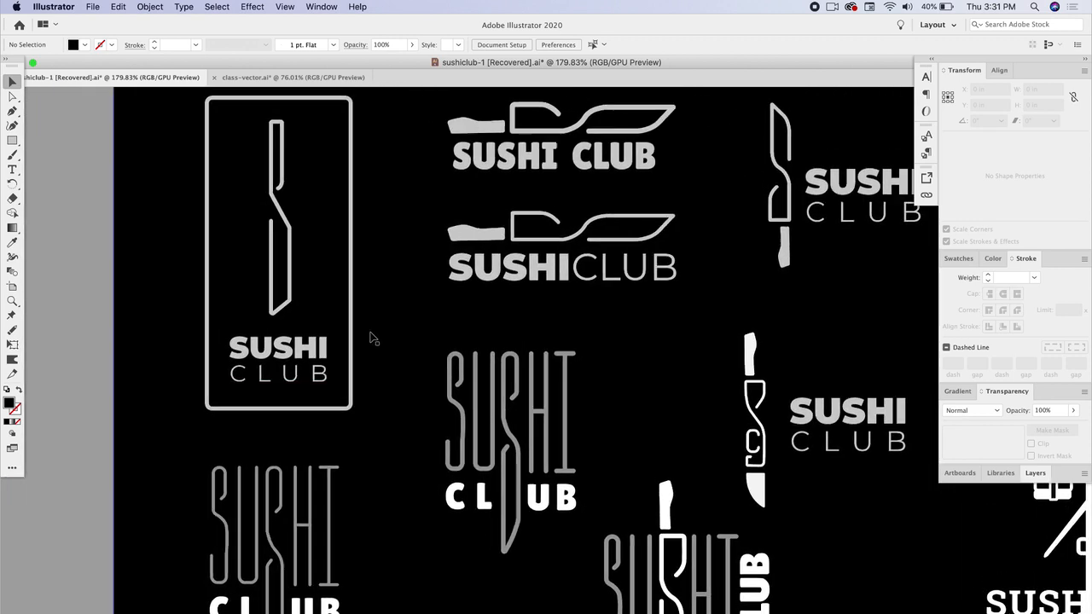
scroll(370, 339, "down", 5)
scroll(370, 339, "right", 4)
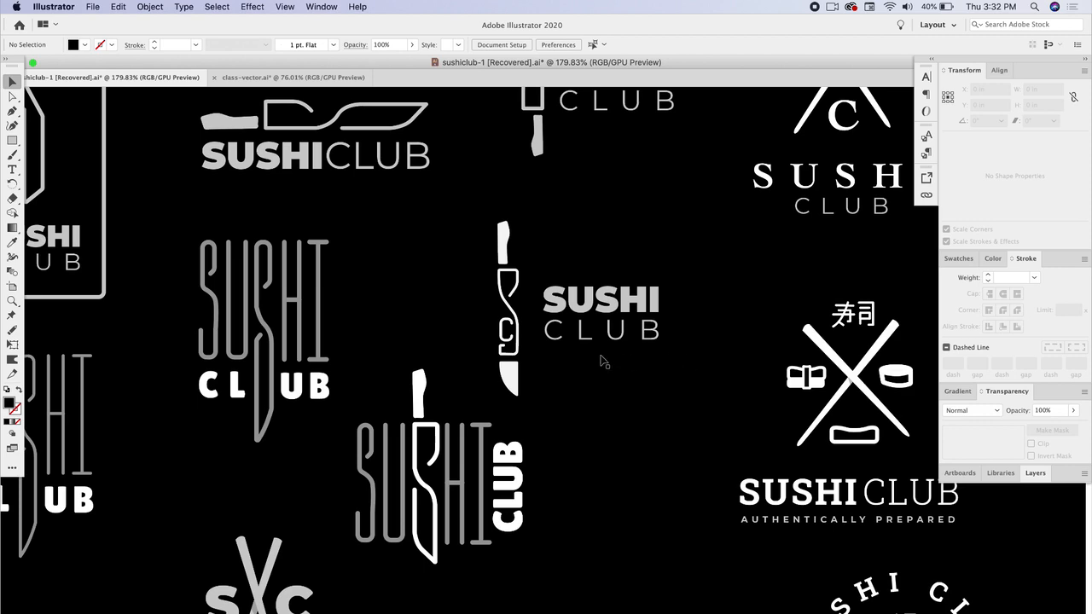
scroll(600, 360, "up", 3)
scroll(600, 360, "left", 2)
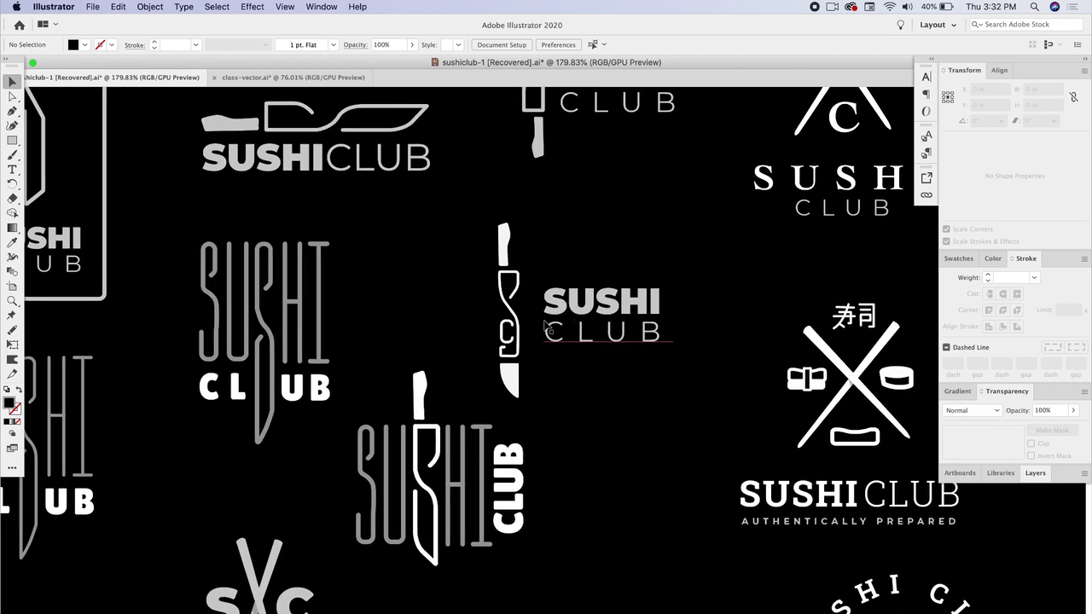
scroll(532, 291, "up", 3)
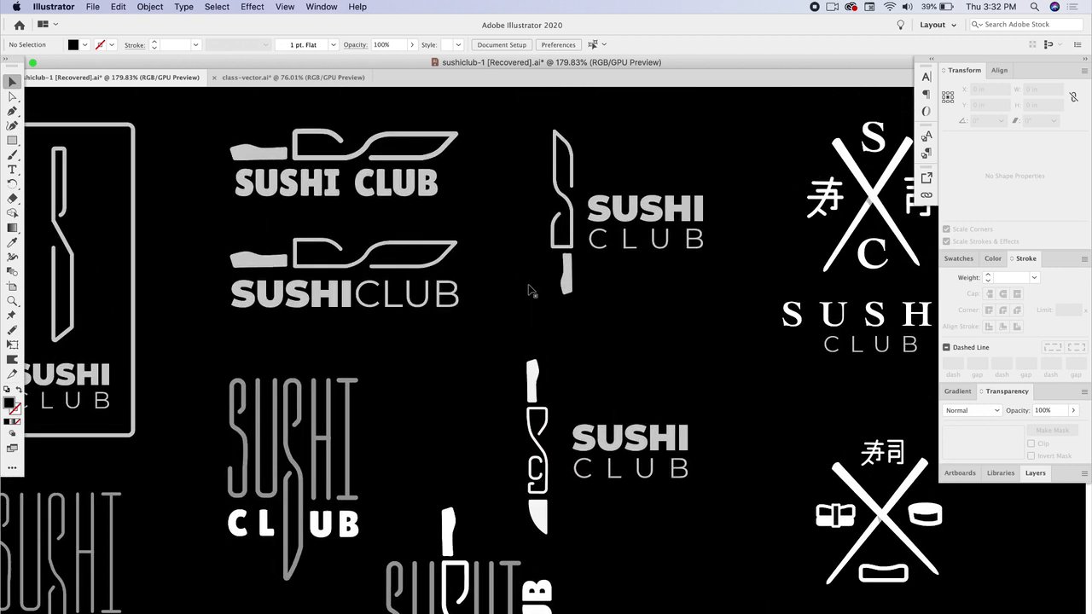
scroll(410, 275, "up", 2)
scroll(411, 274, "left", 2)
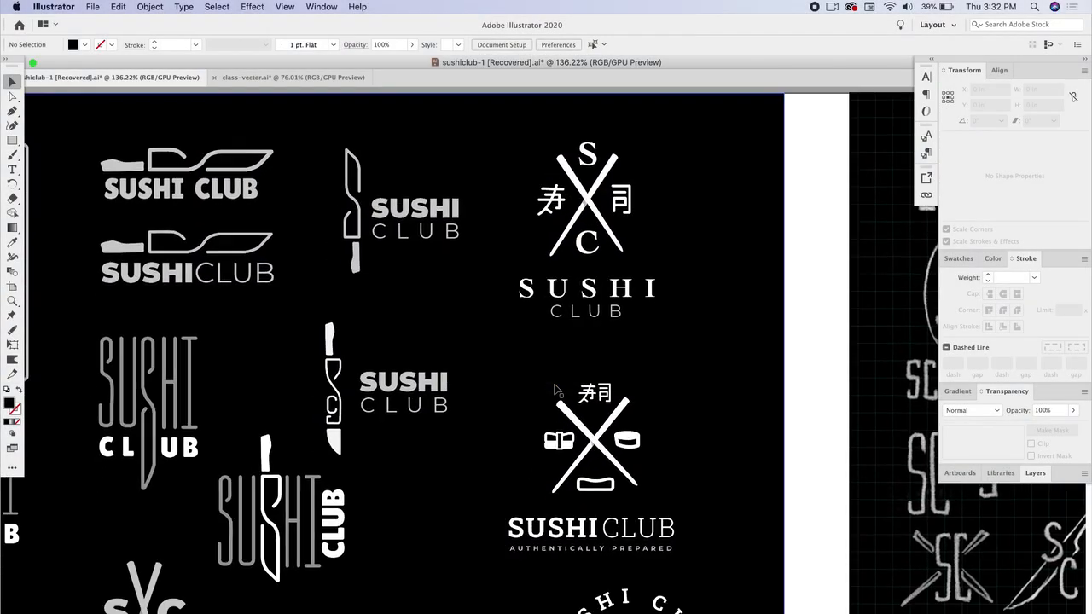
scroll(556, 390, "down", 5)
scroll(557, 390, "left", 8)
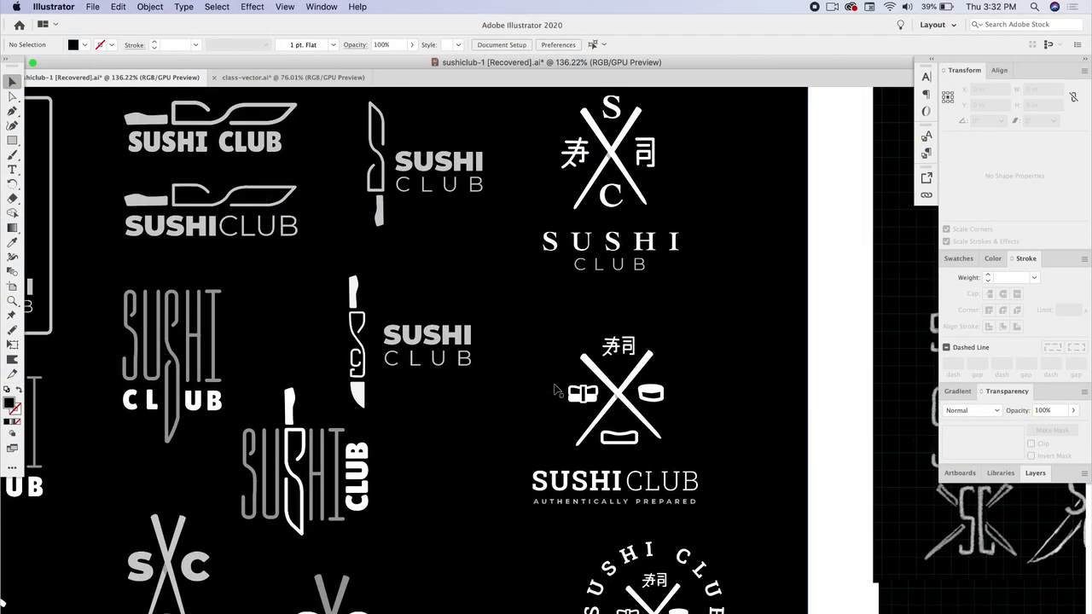
scroll(556, 390, "down", 3)
scroll(556, 390, "left", 2)
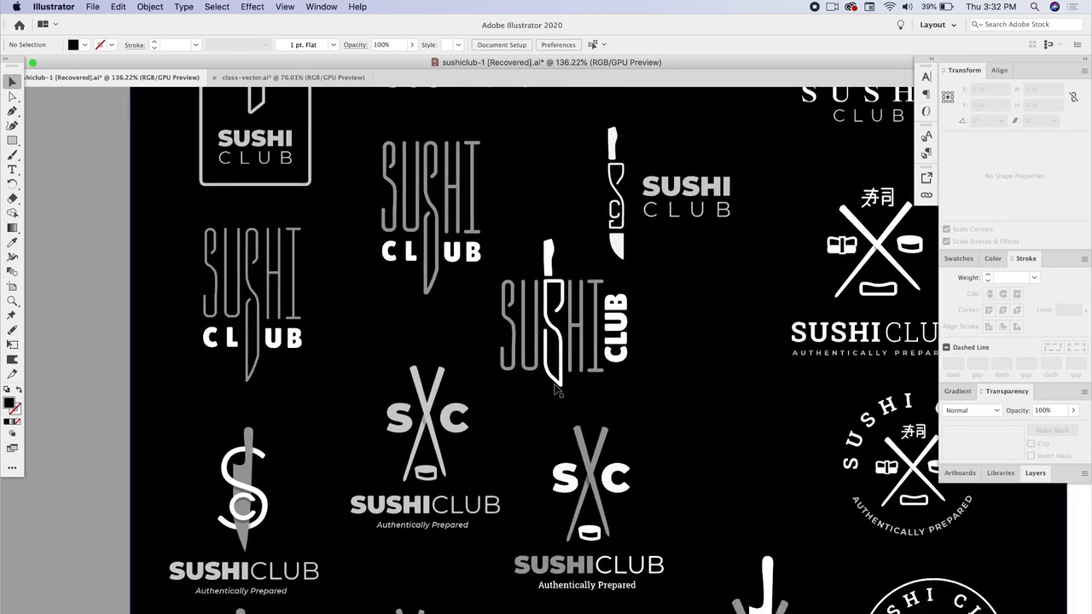
- Examine the finished sushi club logo variations up close across the artboard, ending on an overview of all artboards
scroll(359, 461, "up", 5)
scroll(359, 461, "left", 2)
scroll(359, 461, "down", 5)
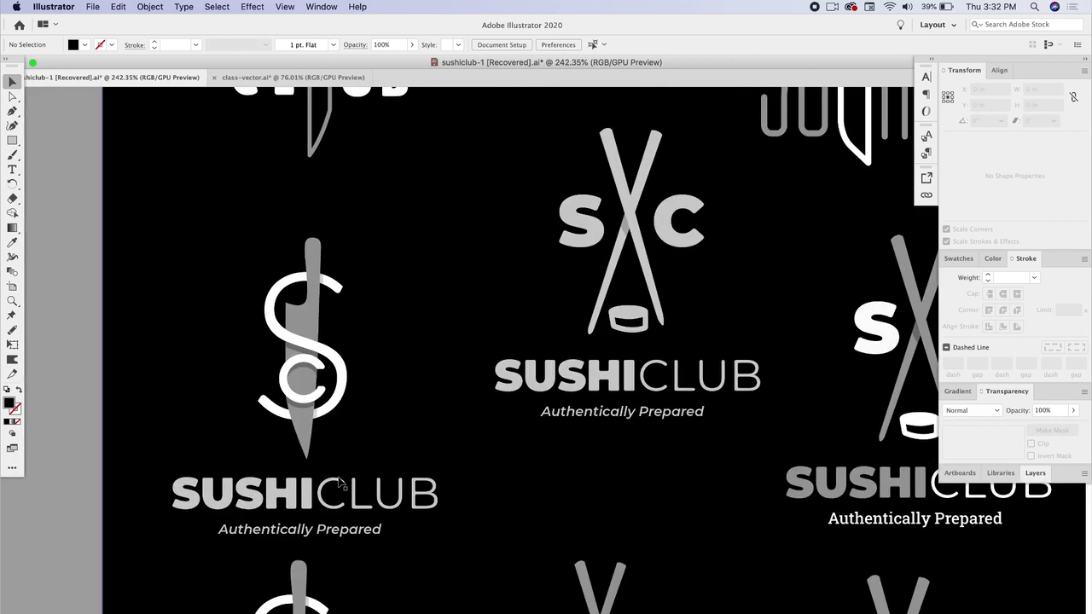
scroll(339, 483, "down", 2)
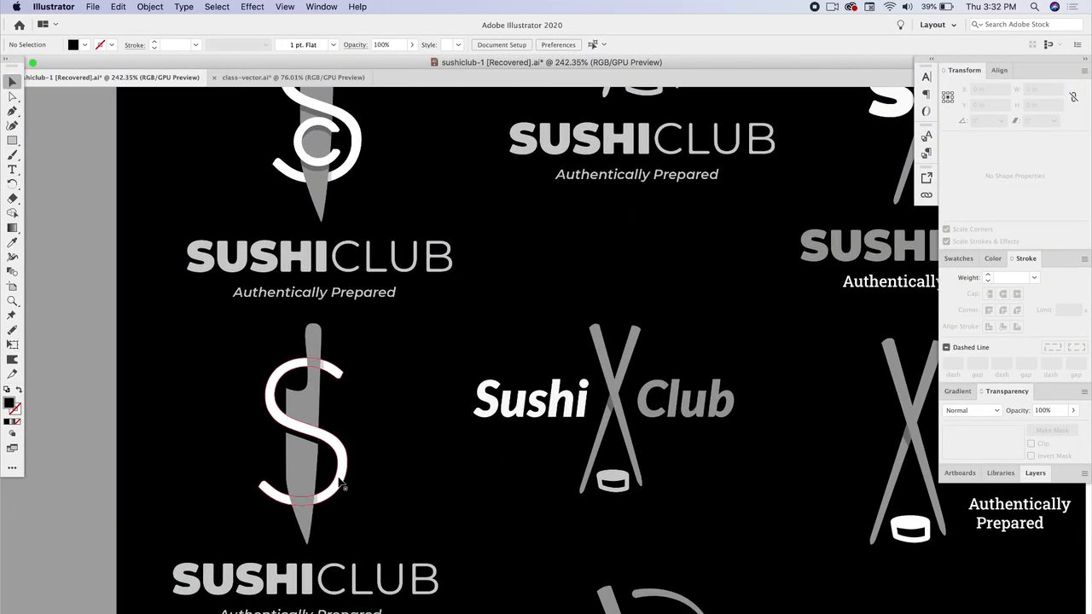
scroll(375, 531, "down", 2)
scroll(375, 530, "right", 2)
scroll(375, 531, "down", 3)
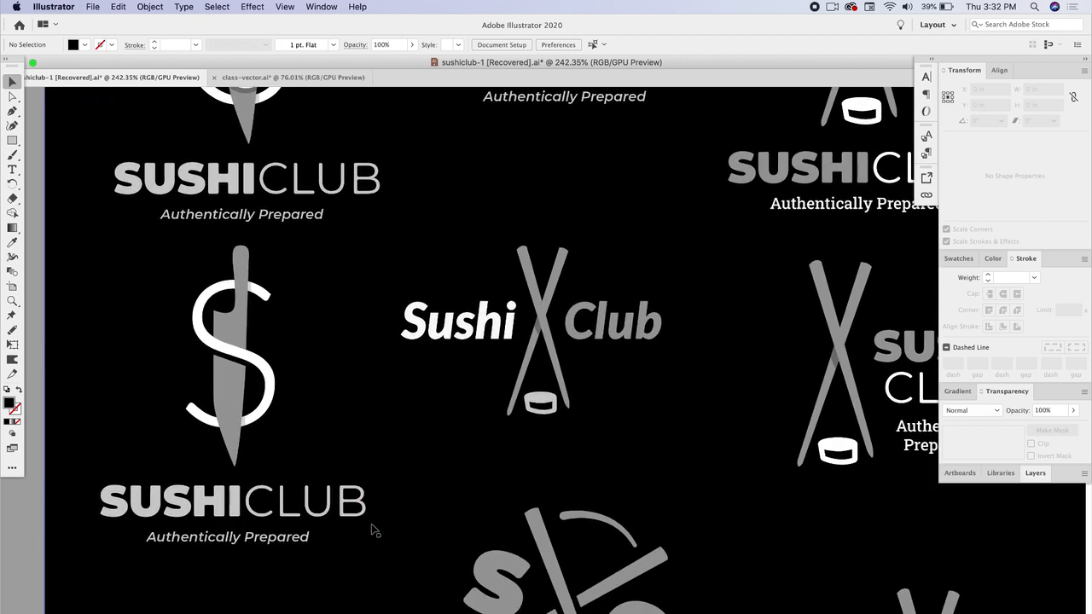
scroll(376, 530, "right", 1)
scroll(376, 530, "down", 2)
scroll(375, 531, "right", 2)
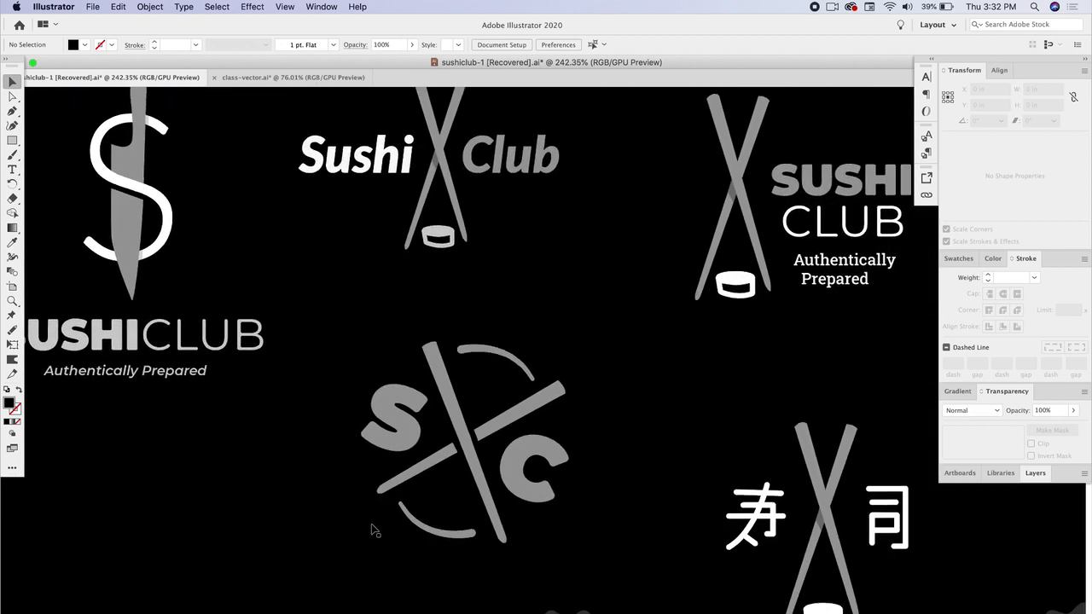
scroll(373, 528, "down", 3)
scroll(373, 528, "right", 1)
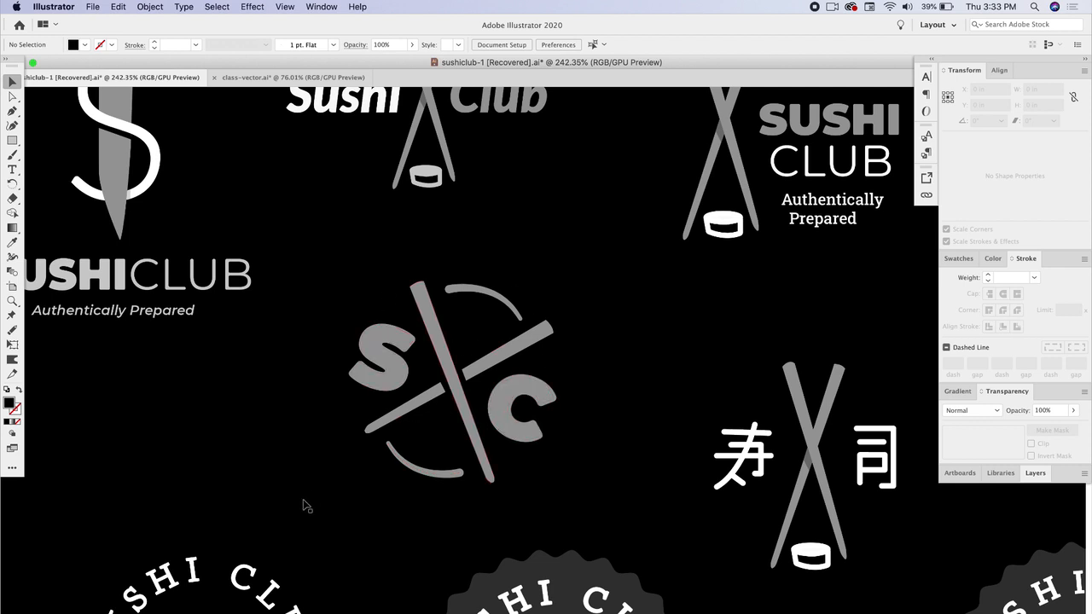
scroll(326, 503, "down", 5)
scroll(326, 504, "left", 3)
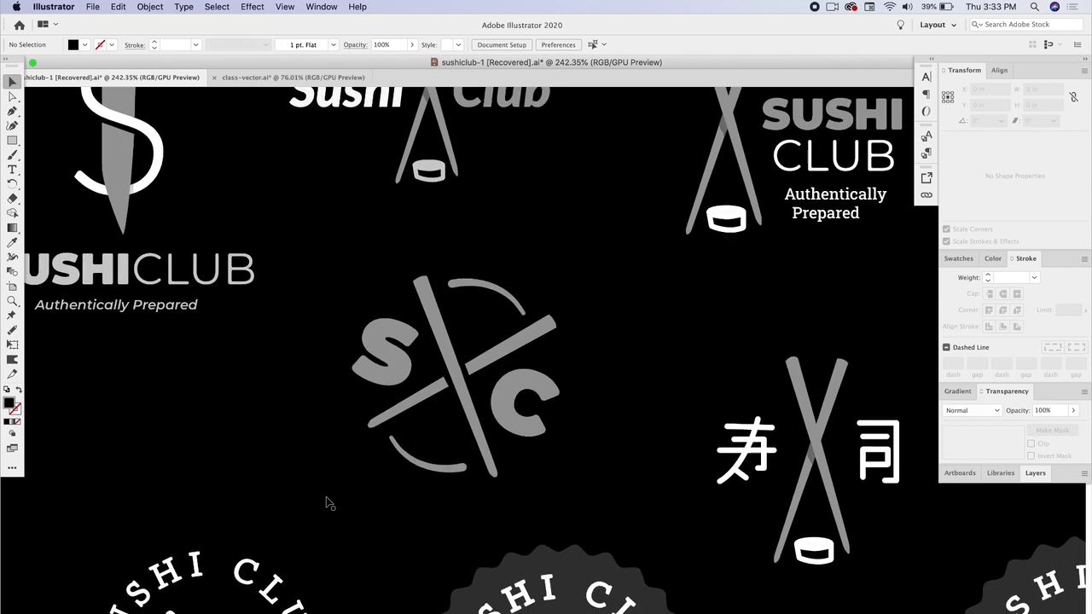
scroll(326, 503, "down", 1)
scroll(327, 504, "left", 1)
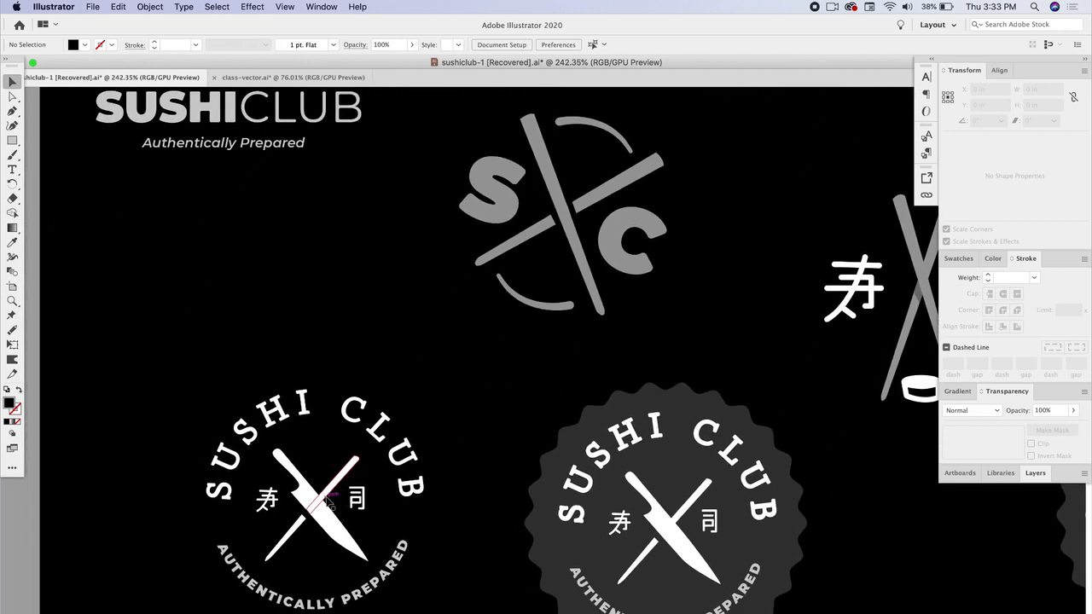
scroll(327, 504, "down", 10)
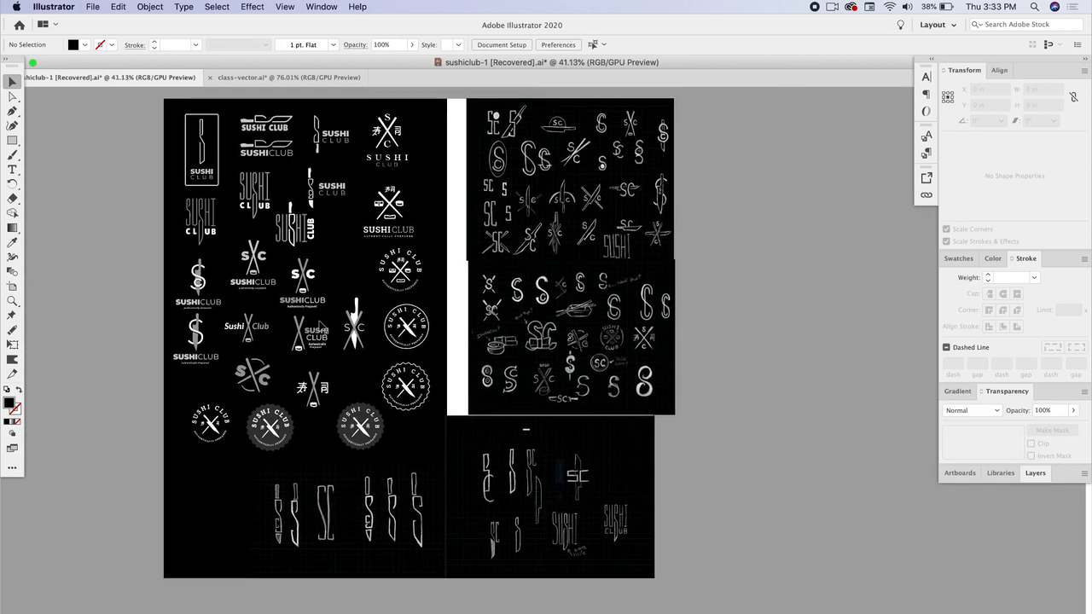
scroll(413, 350, "up", 1)
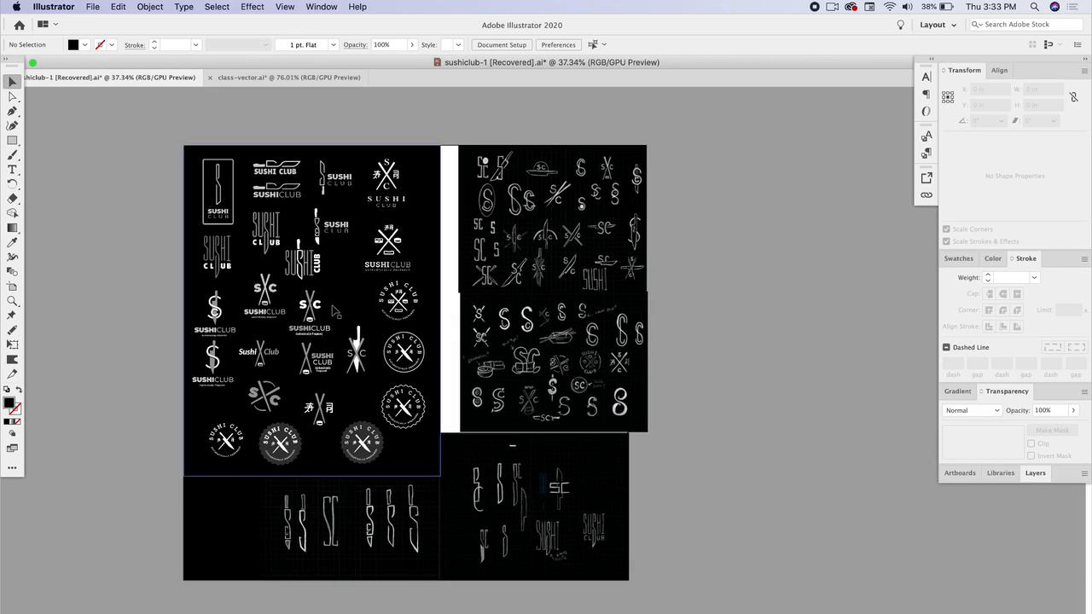